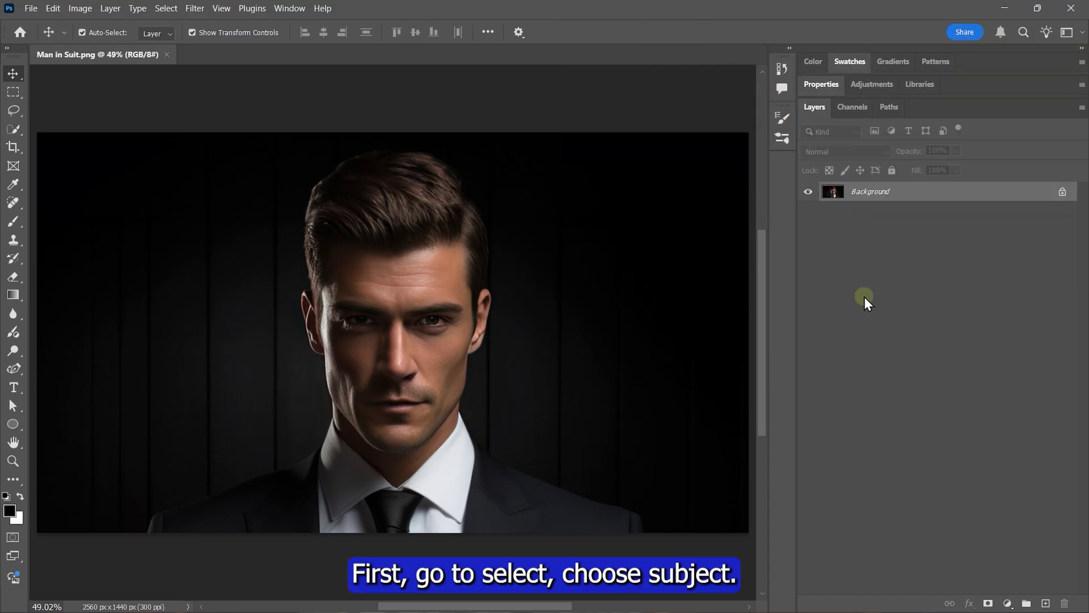
- Select Subject to copy the man onto Layer 1, hide that layer, and reselect Background
{"action": "left_click", "coordinate": [166, 8]}
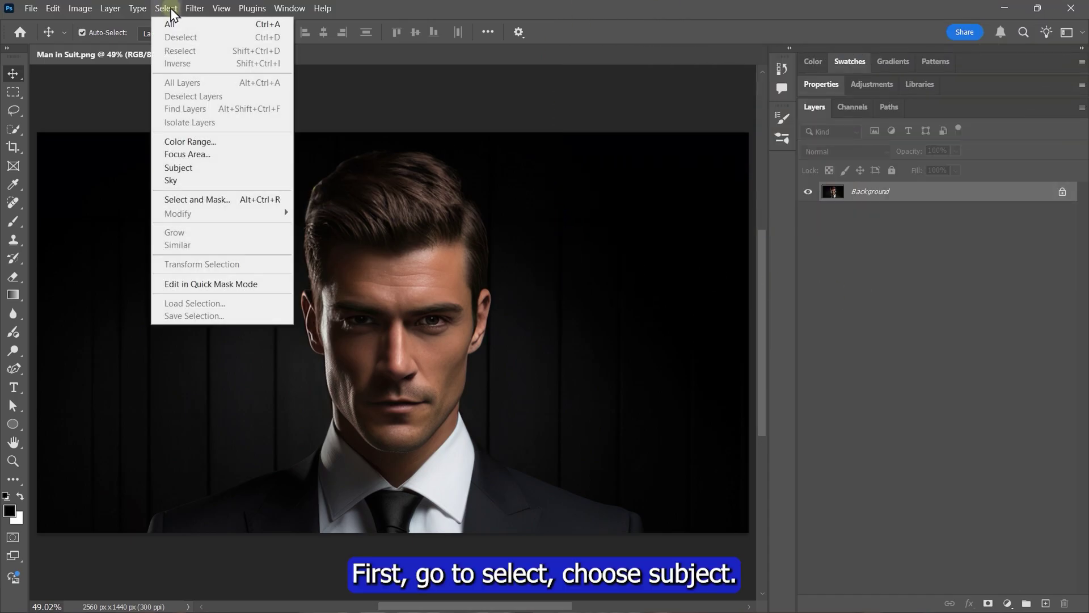
{"action": "left_click", "coordinate": [193, 172]}
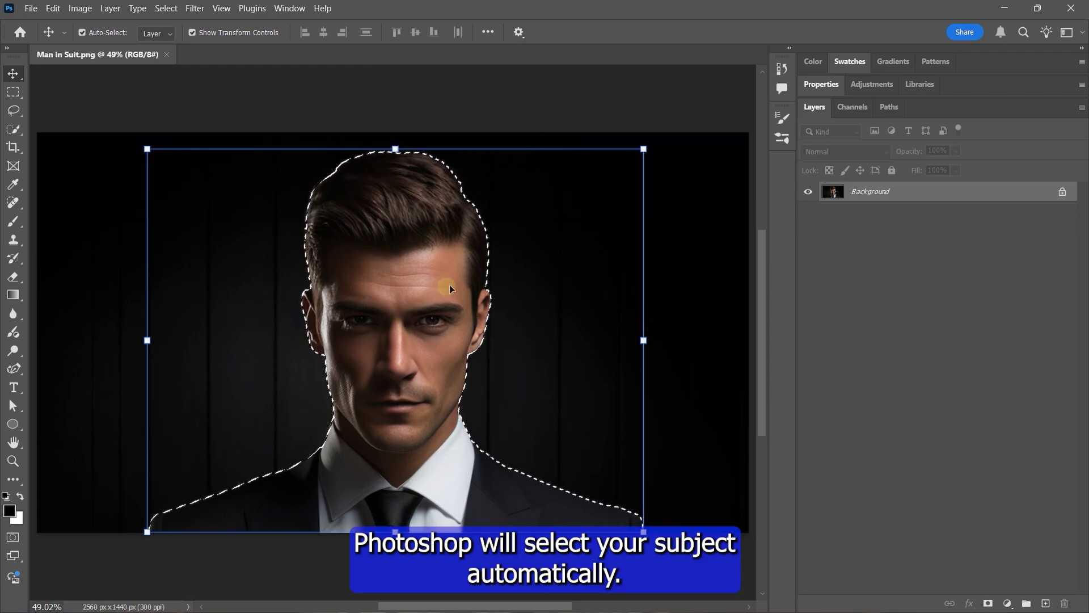
{"action": "key", "text": "ctrl+j"}
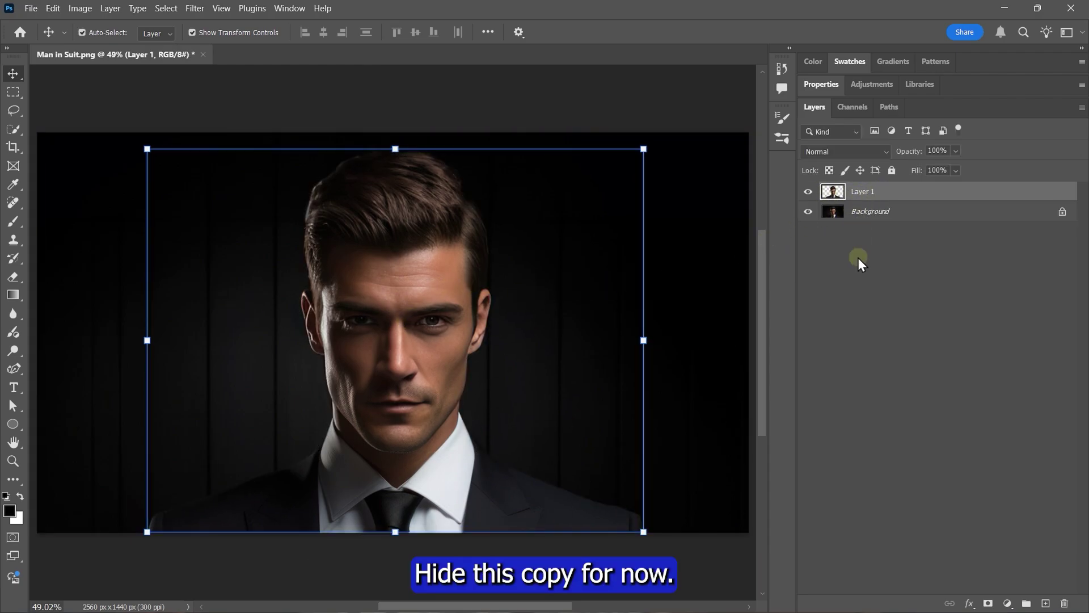
{"action": "left_click", "coordinate": [808, 192]}
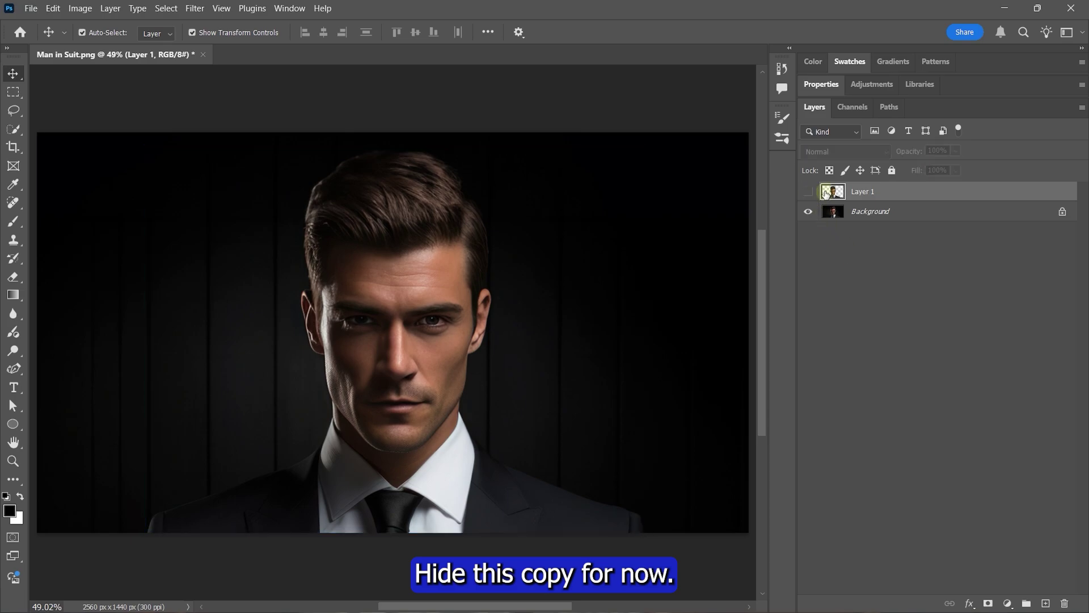
{"action": "left_click", "coordinate": [907, 212]}
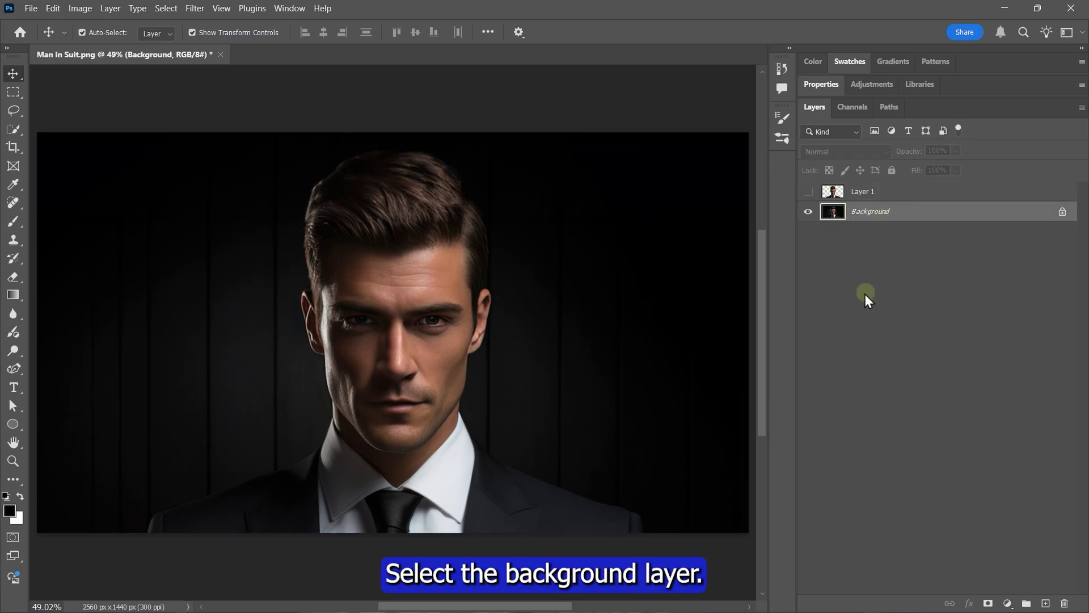
- Lasso around the man on Background, Content-Aware fill him away, then deselect
{"action": "left_click", "coordinate": [14, 111]}
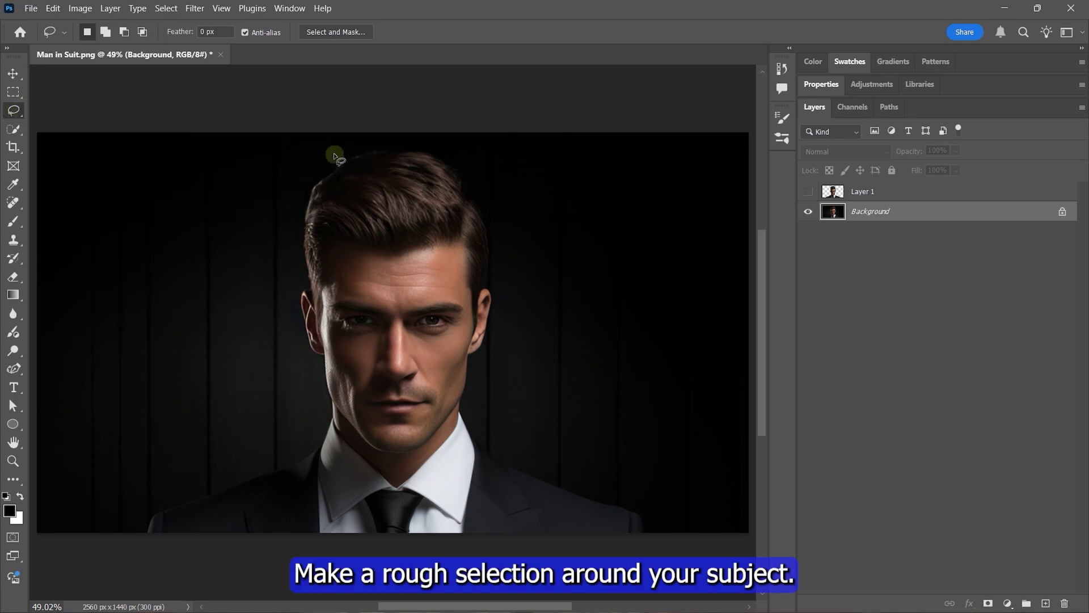
{"action": "mouse_move", "coordinate": [338, 156]}
{"action": "left_mouse_down"}
{"action": "mouse_move", "coordinate": [297, 352]}
{"action": "mouse_move", "coordinate": [233, 477]}
{"action": "mouse_move", "coordinate": [138, 542]}
{"action": "mouse_move", "coordinate": [520, 457]}
{"action": "mouse_move", "coordinate": [498, 279]}
{"action": "mouse_move", "coordinate": [364, 141]}
{"action": "mouse_move", "coordinate": [341, 154]}
{"action": "left_mouse_up"}
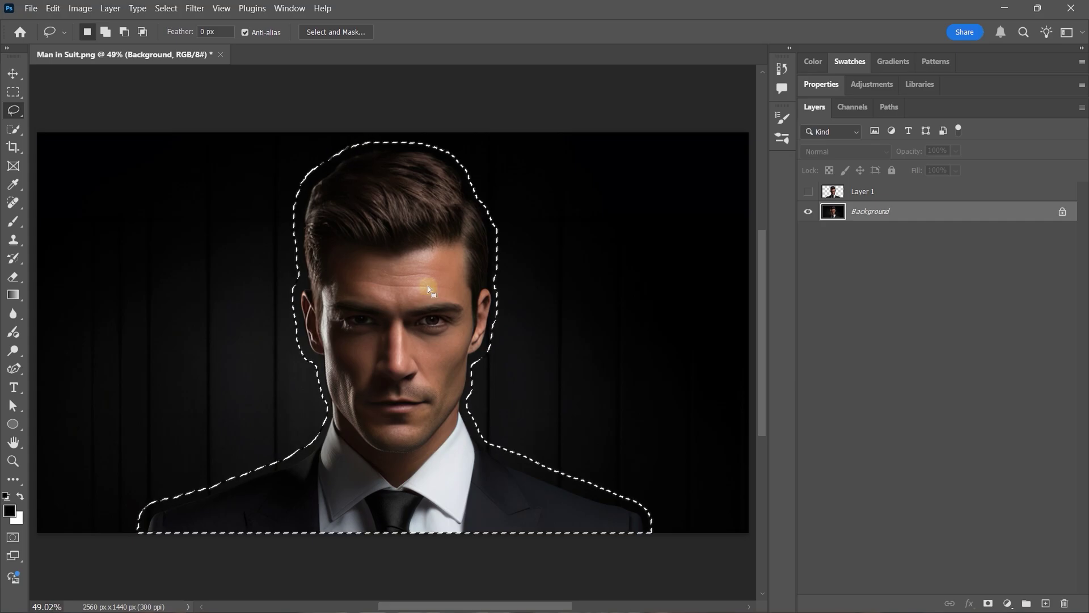
{"action": "right_click", "coordinate": [437, 274]}
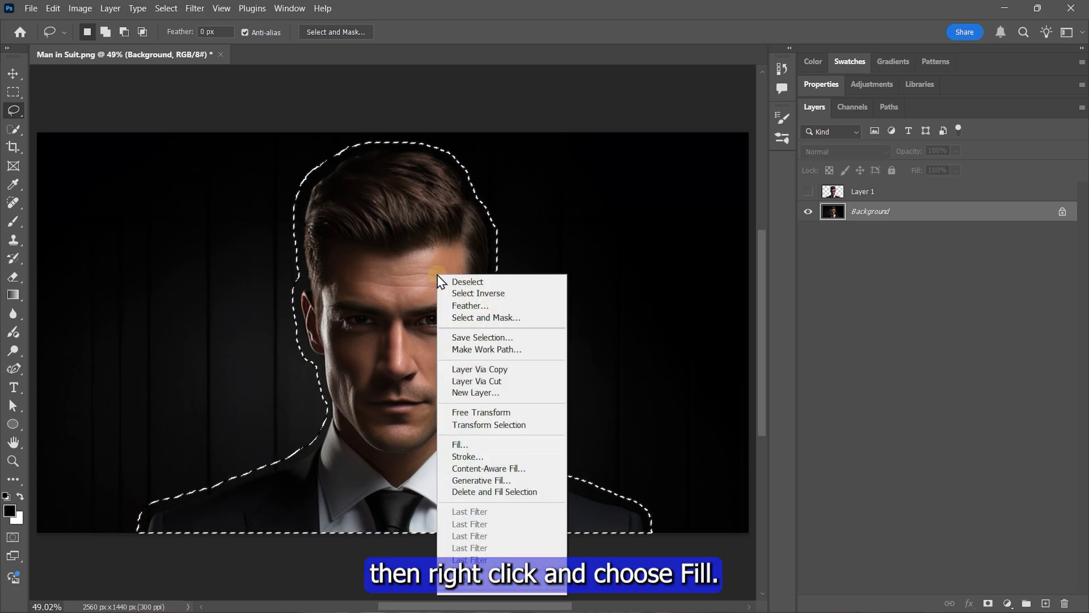
{"action": "left_click", "coordinate": [461, 445]}
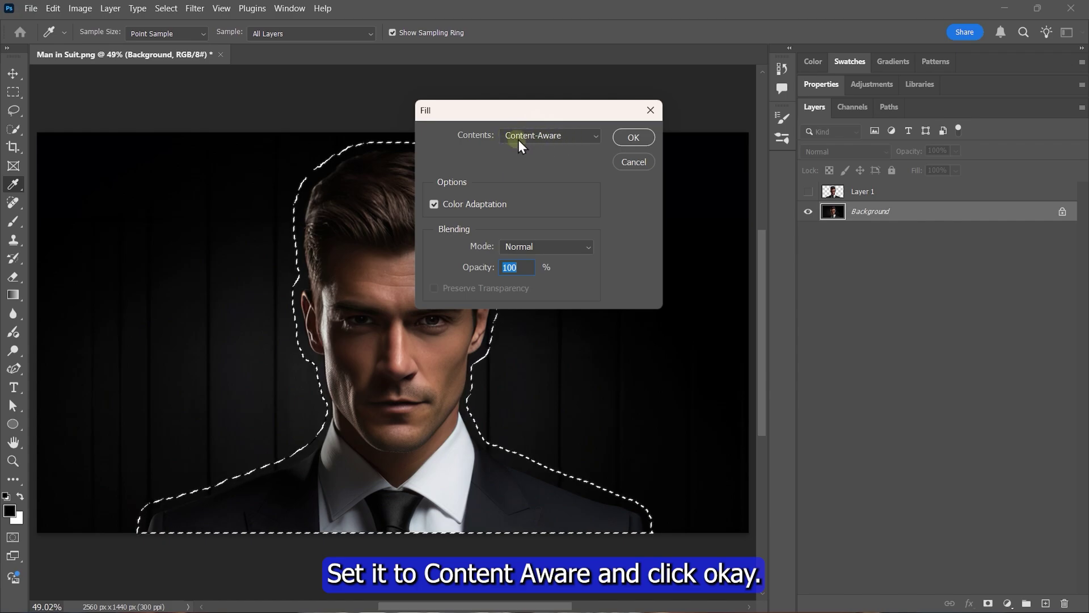
{"action": "left_click", "coordinate": [640, 139]}
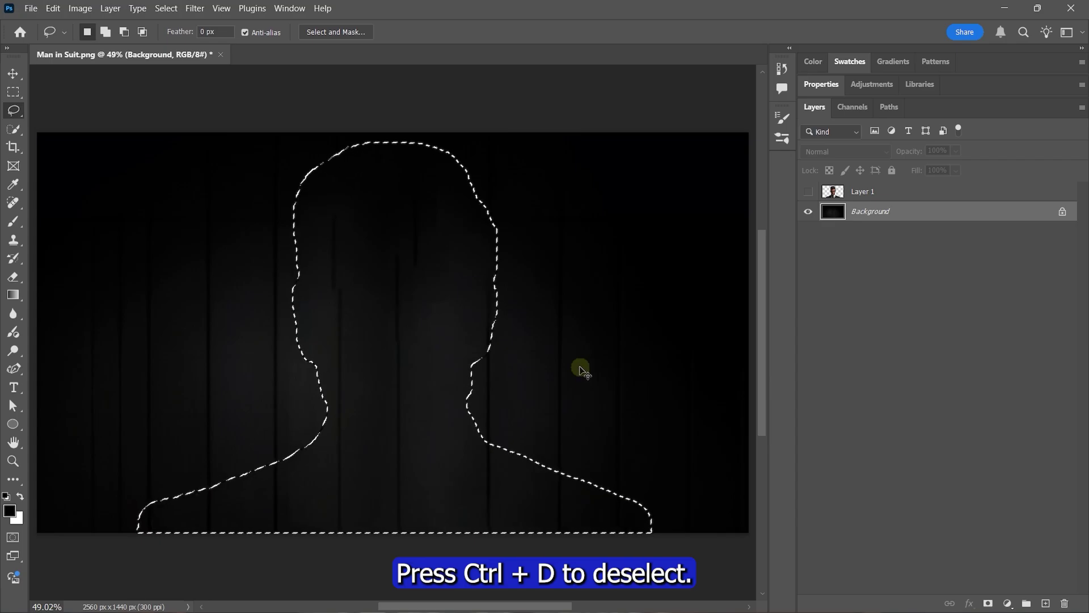
{"action": "key", "text": "ctrl+d"}
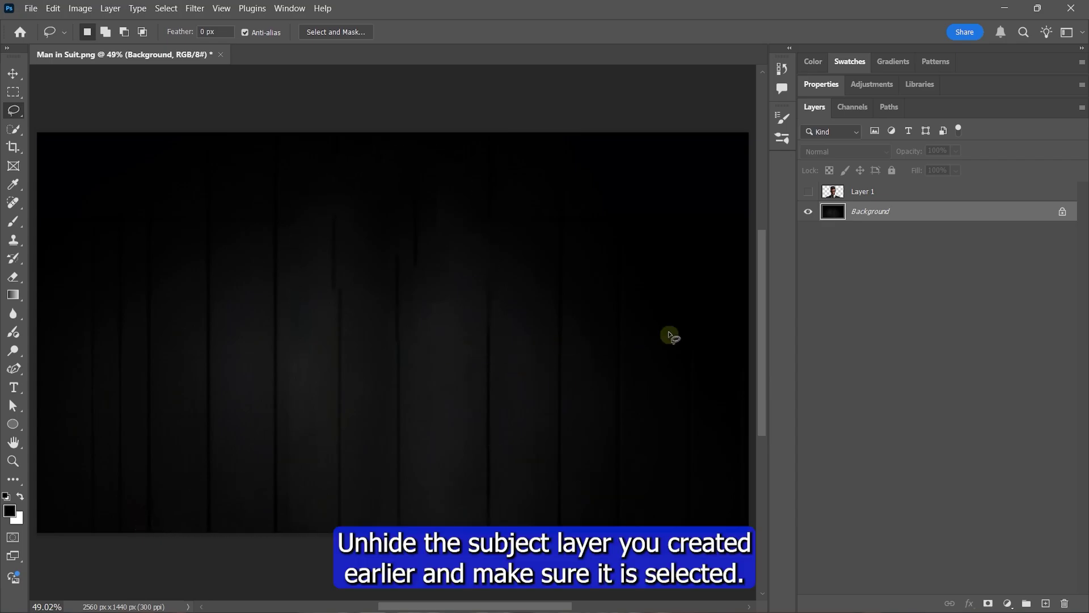
- Show and duplicate Layer 1, hide Layer 1 copy, and make Layer 1 active
{"action": "left_click", "coordinate": [809, 193]}
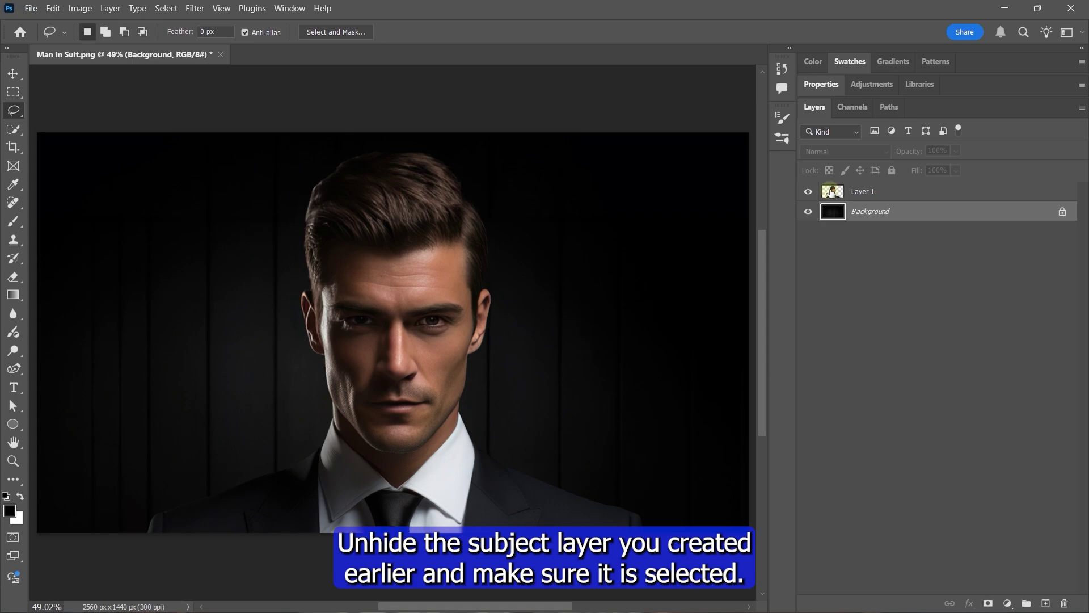
{"action": "left_click", "coordinate": [862, 198]}
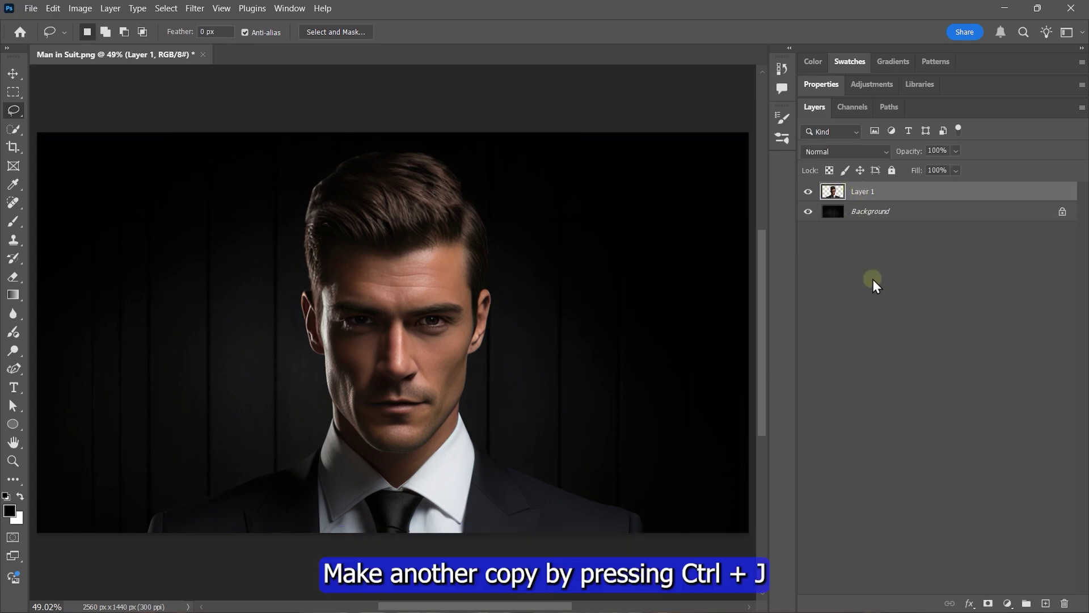
{"action": "key", "text": "ctrl+j"}
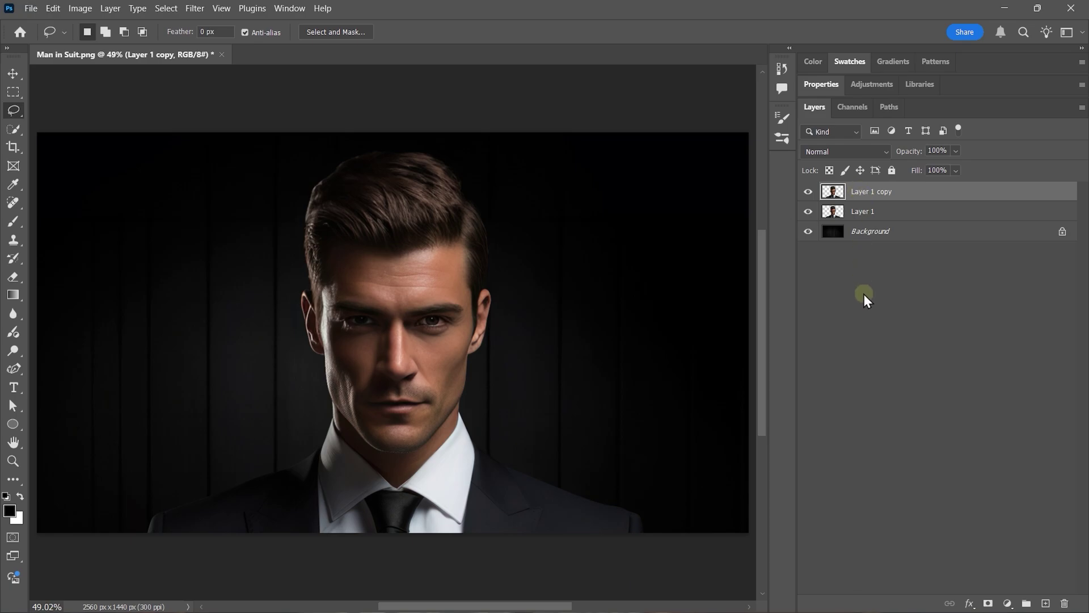
{"action": "left_click", "coordinate": [809, 192]}
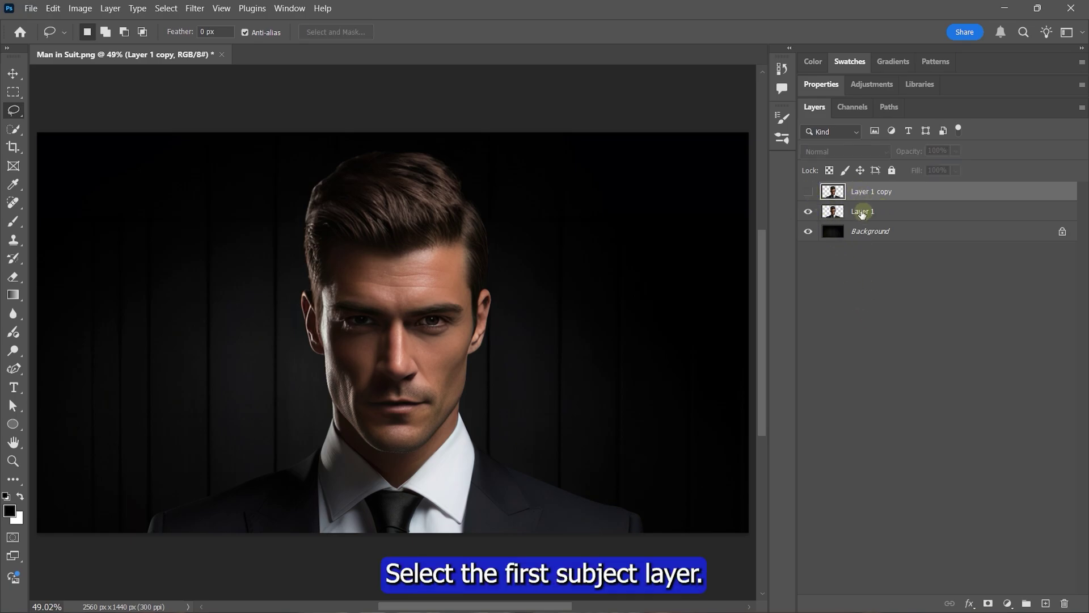
{"action": "left_click", "coordinate": [883, 213]}
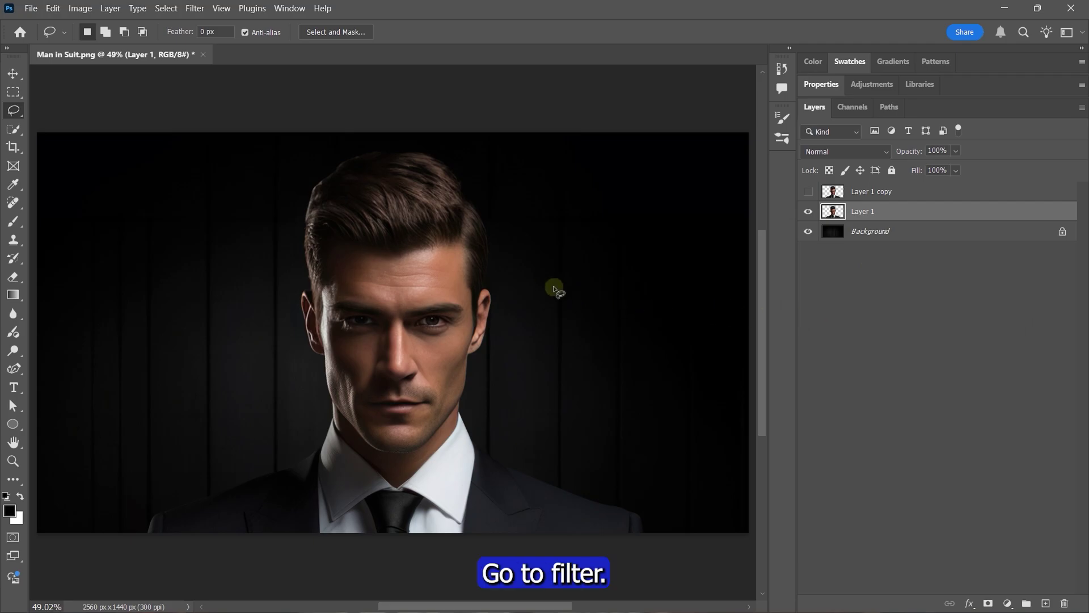
- In Liquify, Forward Warp the hair and right side of the head outward on Layer 1
{"action": "left_click", "coordinate": [198, 10]}
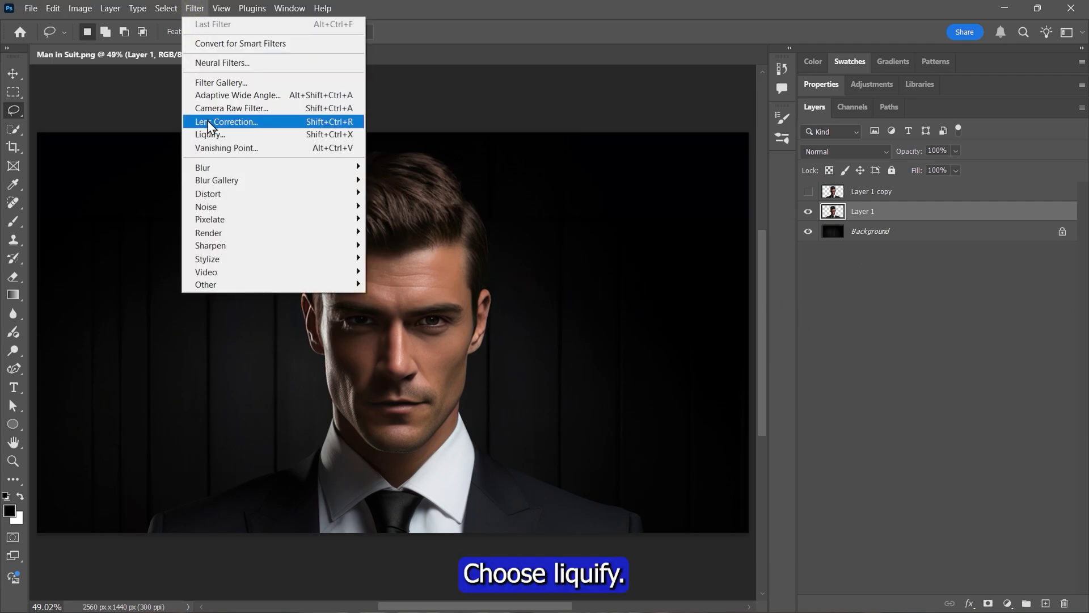
{"action": "left_click", "coordinate": [200, 135]}
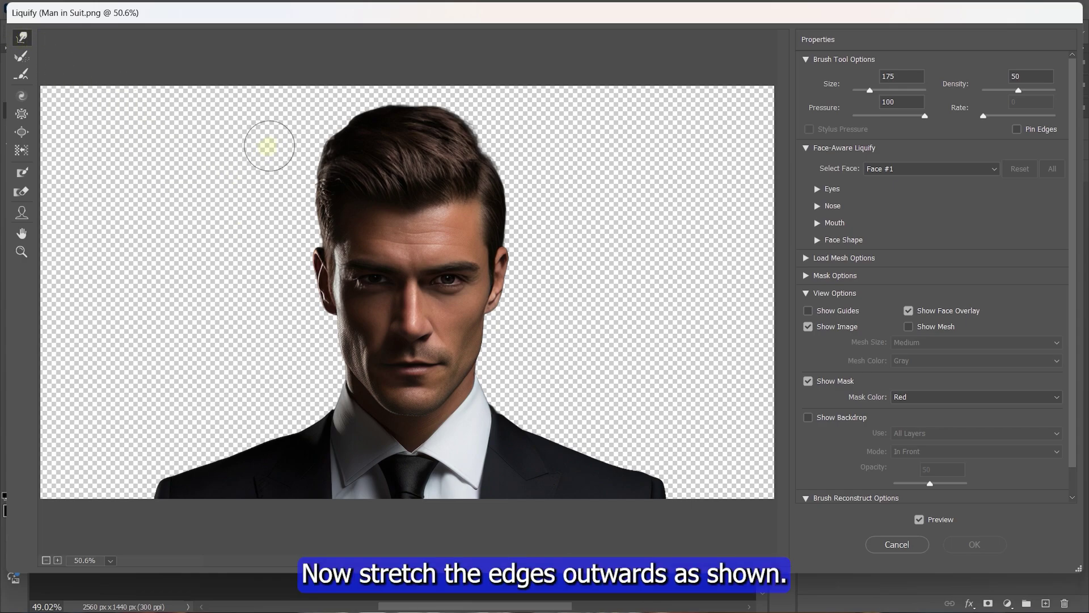
{"action": "mouse_move", "coordinate": [433, 134]}
{"action": "left_mouse_down"}
{"action": "mouse_move", "coordinate": [463, 116]}
{"action": "mouse_move", "coordinate": [417, 97]}
{"action": "mouse_move", "coordinate": [492, 95]}
{"action": "mouse_move", "coordinate": [465, 117]}
{"action": "mouse_move", "coordinate": [505, 128]}
{"action": "mouse_move", "coordinate": [513, 147]}
{"action": "mouse_move", "coordinate": [522, 98]}
{"action": "mouse_move", "coordinate": [530, 164]}
{"action": "mouse_move", "coordinate": [559, 214]}
{"action": "mouse_move", "coordinate": [587, 163]}
{"action": "mouse_move", "coordinate": [560, 292]}
{"action": "mouse_move", "coordinate": [522, 340]}
{"action": "mouse_move", "coordinate": [628, 284]}
{"action": "mouse_move", "coordinate": [566, 319]}
{"action": "mouse_move", "coordinate": [516, 384]}
{"action": "mouse_move", "coordinate": [637, 251]}
{"action": "mouse_move", "coordinate": [649, 373]}
{"action": "left_mouse_up"}
{"action": "key", "text": "bracketright"}
{"action": "key", "text": "bracketleft"}
{"action": "key", "text": "bracketleft"}
{"action": "key", "text": "bracketleft"}
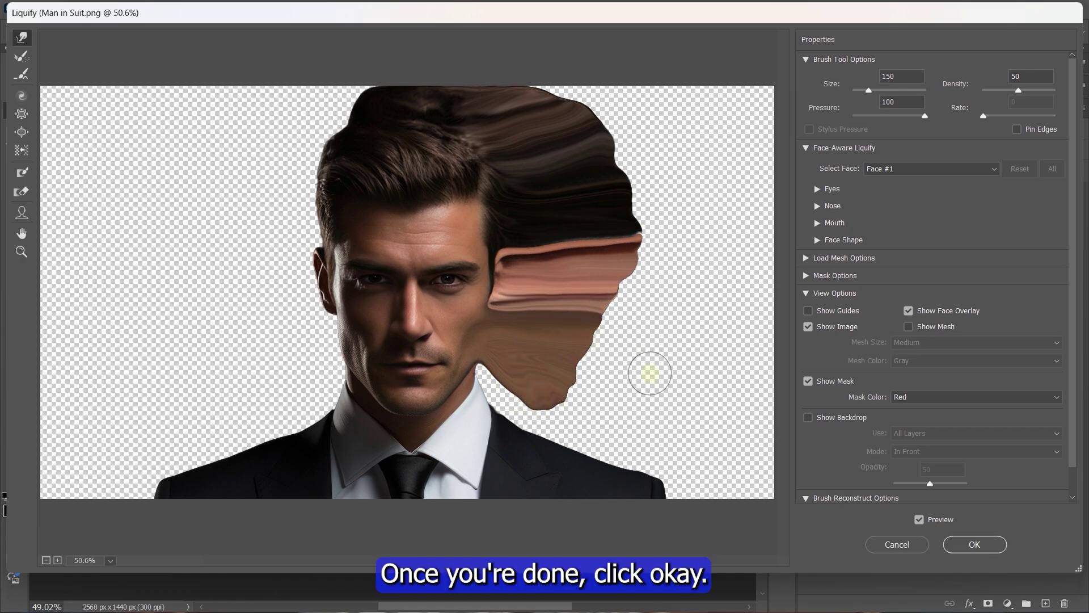
{"action": "left_click", "coordinate": [974, 540]}
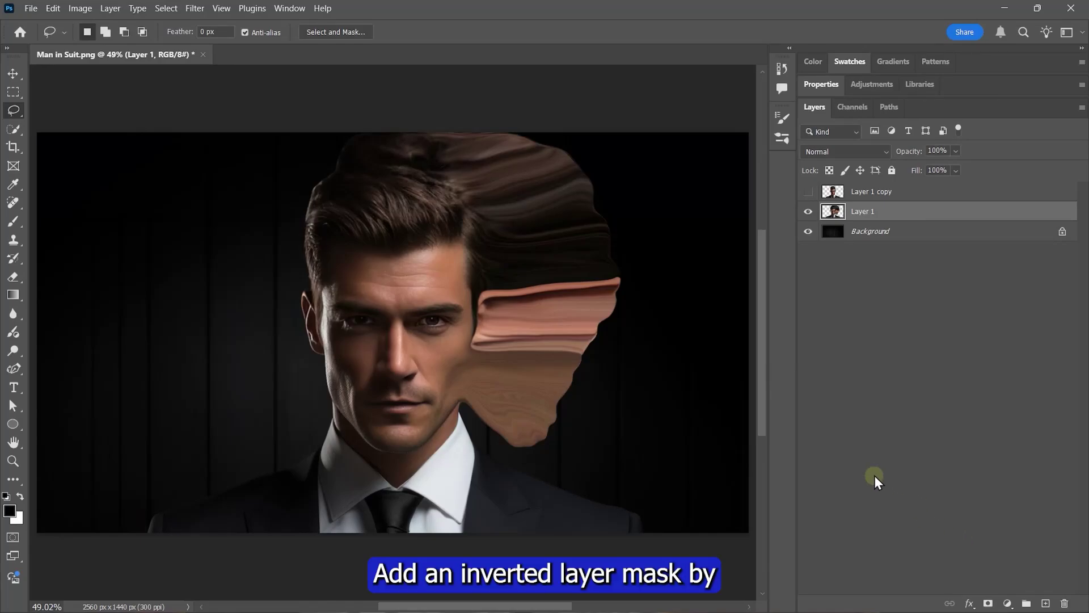
- Give Layer 1 a black hide-all mask, then show Layer 1 copy and add a white mask
{"action": "left_click", "coordinate": [988, 604], "text": "alt"}
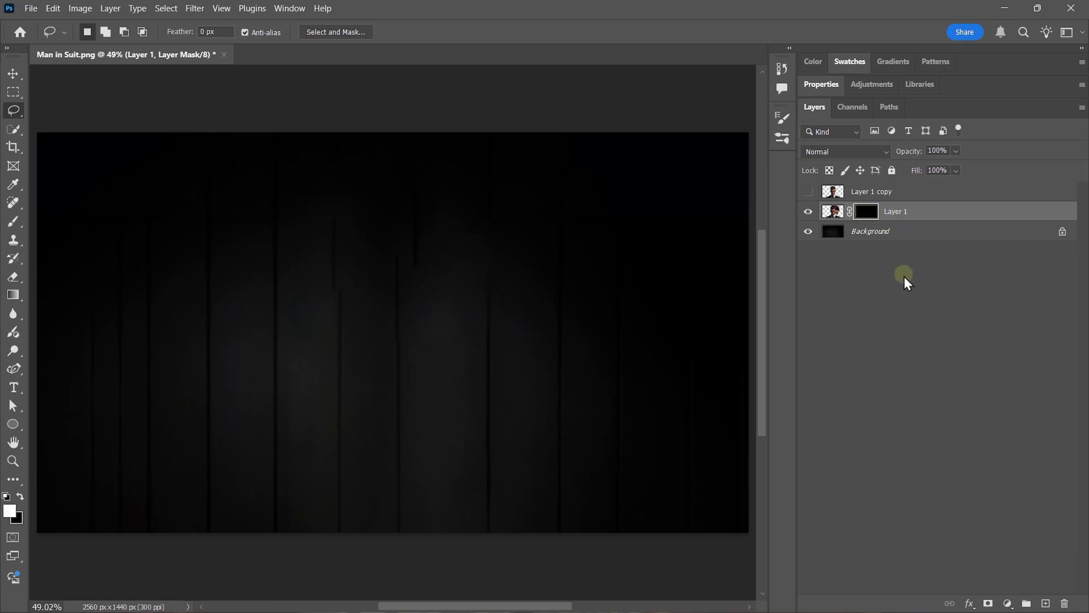
{"action": "left_click", "coordinate": [809, 192]}
{"action": "left_click", "coordinate": [878, 193]}
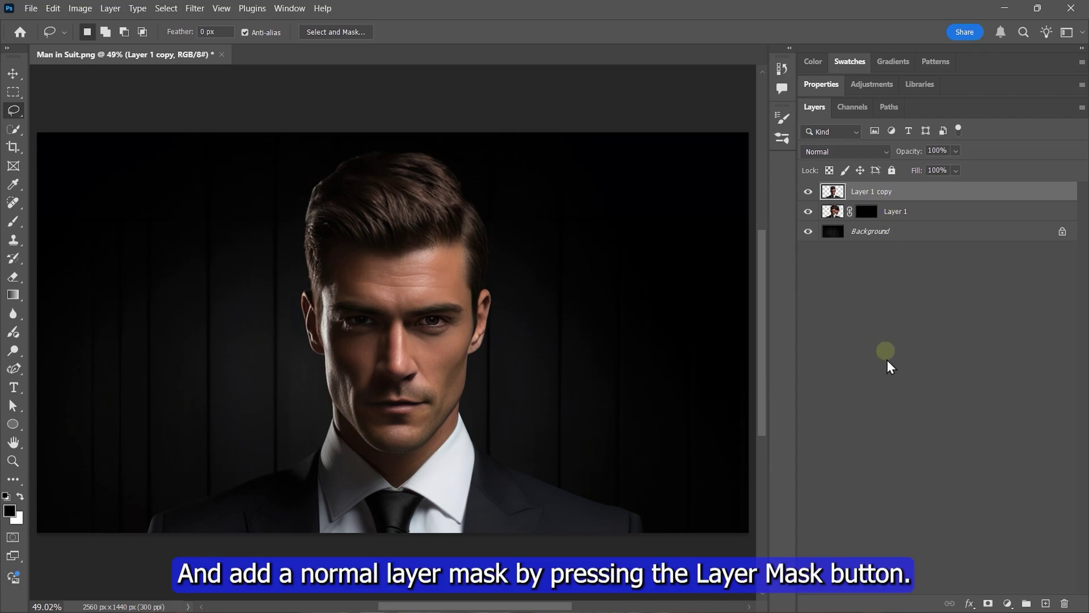
{"action": "left_click", "coordinate": [989, 603]}
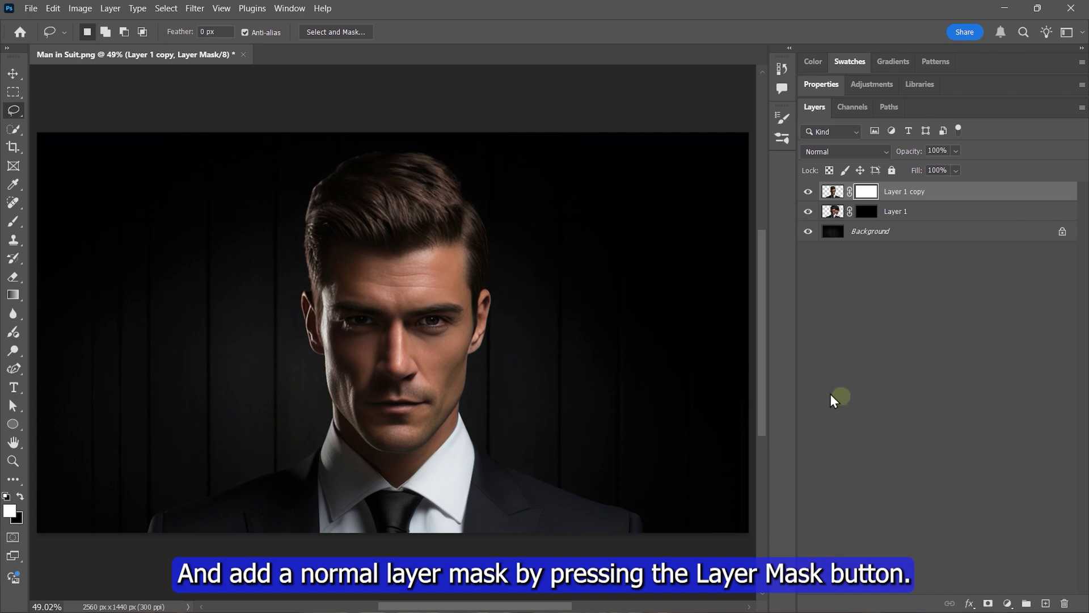
- Load the Particle Brush preset in the Brush tool and size it to 1000 px
{"action": "left_click", "coordinate": [13, 222]}
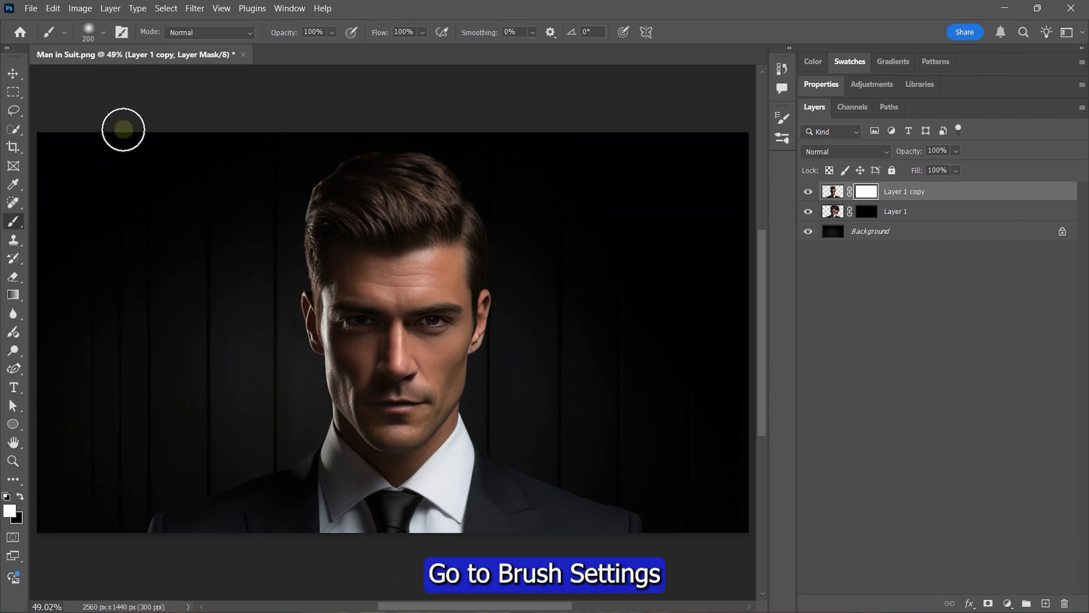
{"action": "left_click", "coordinate": [101, 34]}
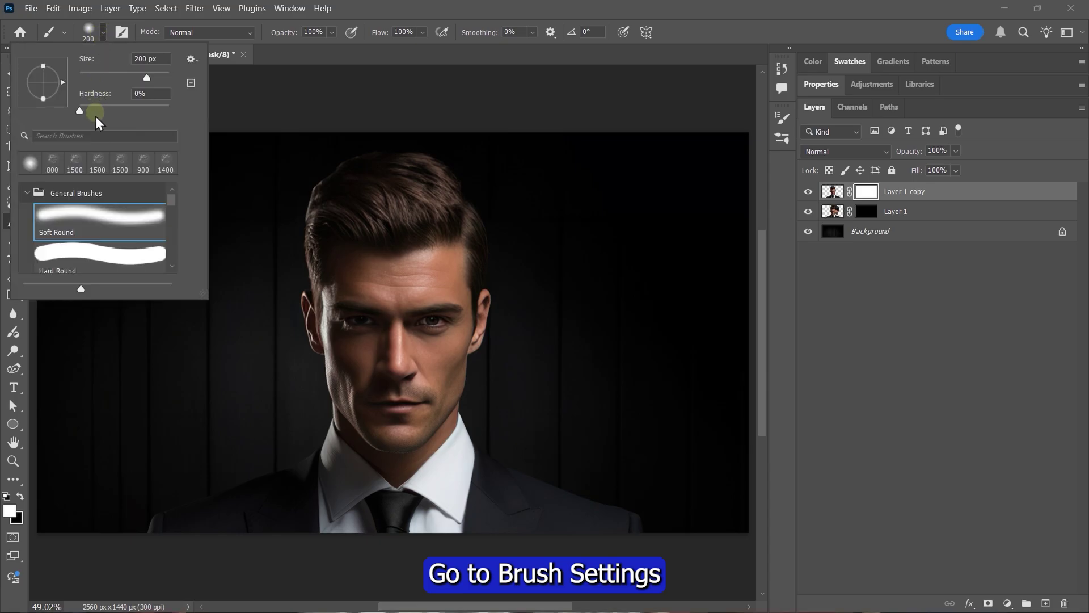
{"action": "mouse_move", "coordinate": [170, 201]}
{"action": "left_mouse_down"}
{"action": "mouse_move", "coordinate": [170, 260]}
{"action": "mouse_move", "coordinate": [207, 223]}
{"action": "mouse_move", "coordinate": [368, 255]}
{"action": "mouse_move", "coordinate": [567, 255]}
{"action": "mouse_move", "coordinate": [409, 323]}
{"action": "left_mouse_up"}
{"action": "left_click", "coordinate": [63, 250]}
{"action": "key", "text": "bracketleft"}
{"action": "key", "text": "bracketleft"}
{"action": "key", "text": "bracketleft"}
{"action": "key", "text": "bracketleft"}
{"action": "key", "text": "bracketleft"}
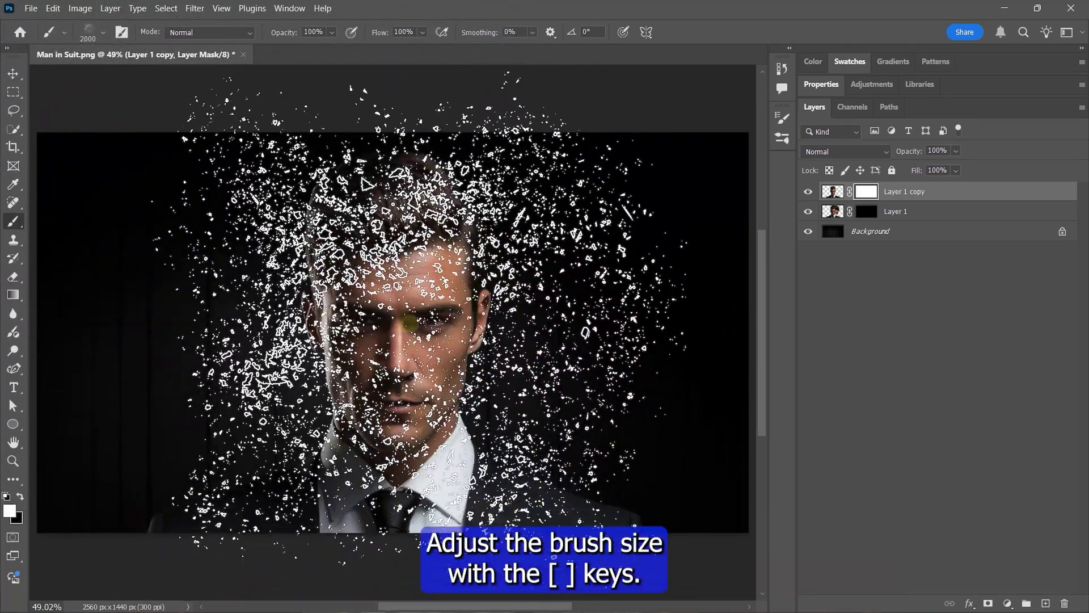
{"action": "key", "text": "bracketleft"}
{"action": "key", "text": "bracketleft"}
{"action": "key", "text": "bracketleft"}
{"action": "key", "text": "bracketleft"}
{"action": "key", "text": "bracketleft"}
{"action": "key", "text": "bracketleft"}
{"action": "key", "text": "bracketleft"}
{"action": "key", "text": "bracketleft"}
{"action": "key", "text": "bracketleft"}
{"action": "key", "text": "bracketleft"}
{"action": "key", "text": "bracketleft"}
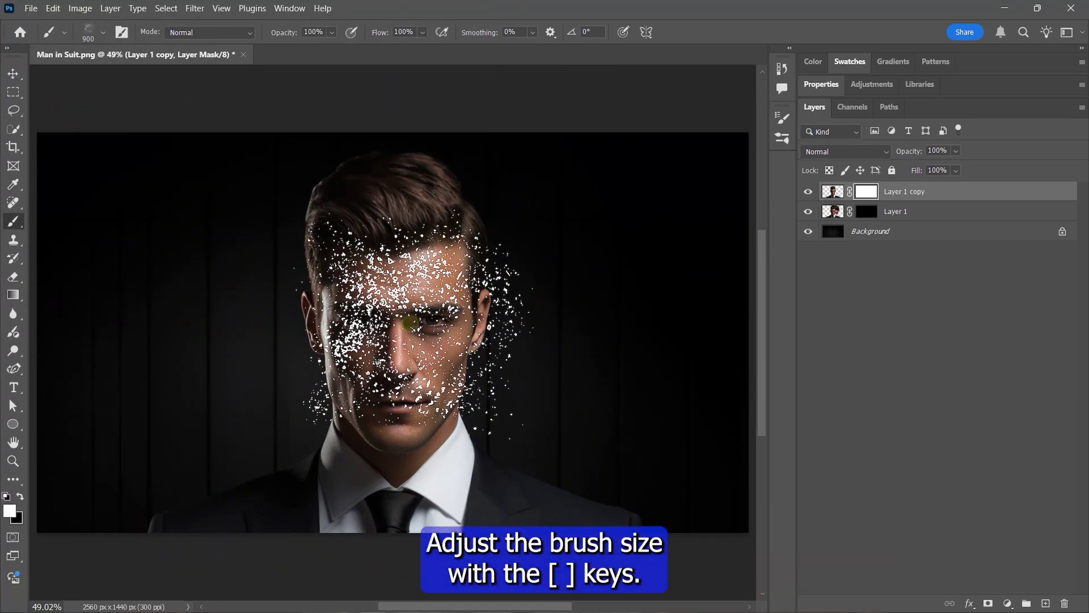
{"action": "key", "text": "bracketright"}
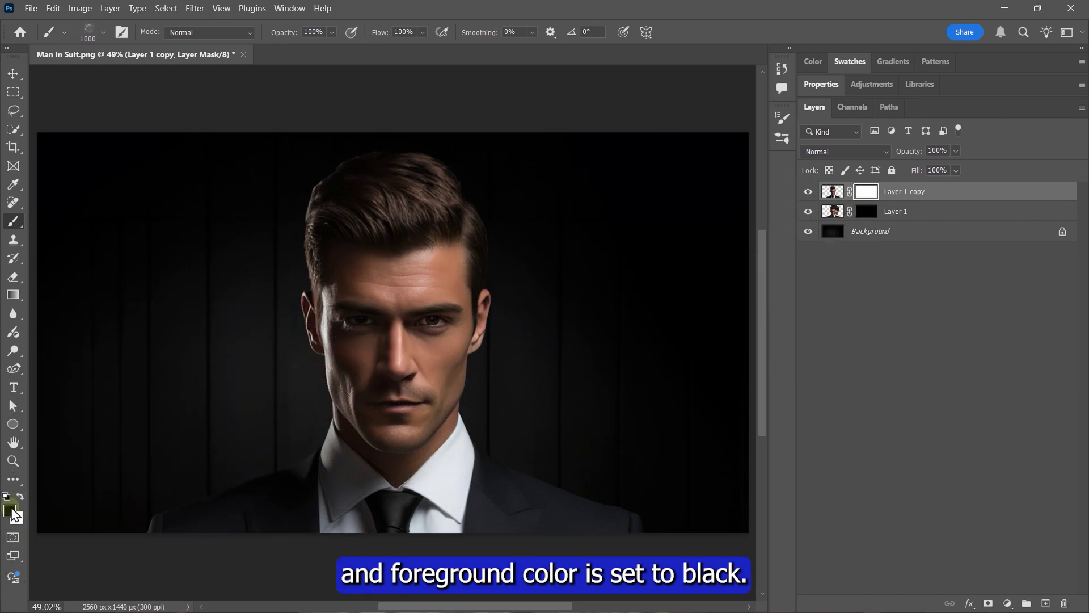
- Paint black at 700 px on Layer 1 copy's mask along the face, rotate the tip to 109°, hide Background
{"action": "key", "text": "bracketleft"}
{"action": "key", "text": "bracketleft"}
{"action": "key", "text": "bracketleft"}
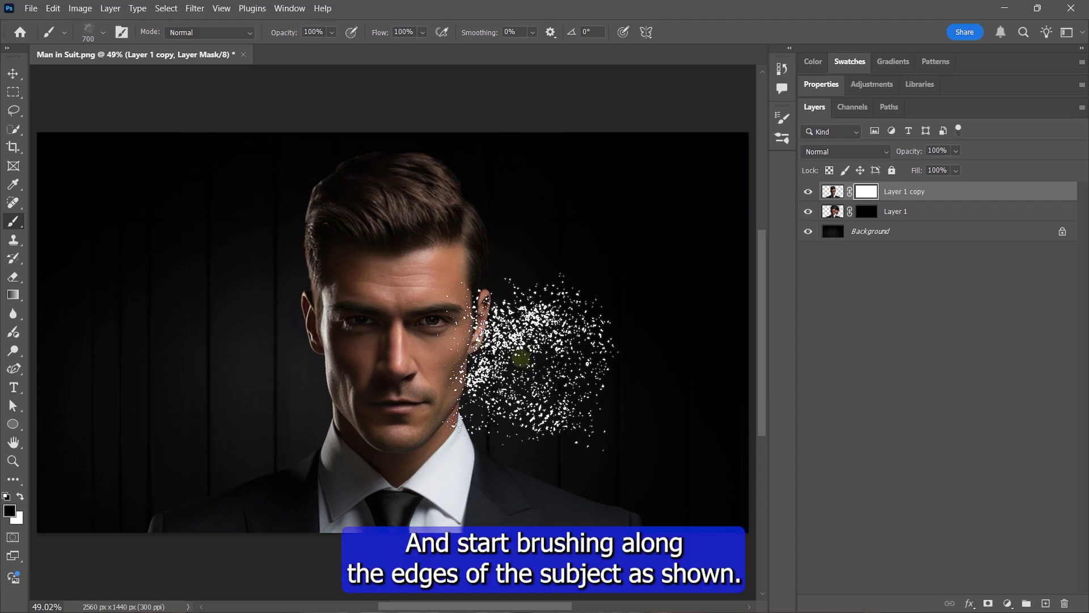
{"action": "mouse_move", "coordinate": [520, 358]}
{"action": "left_mouse_down"}
{"action": "mouse_move", "coordinate": [542, 350]}
{"action": "mouse_move", "coordinate": [527, 360]}
{"action": "mouse_move", "coordinate": [560, 305]}
{"action": "mouse_move", "coordinate": [557, 228]}
{"action": "left_mouse_up"}
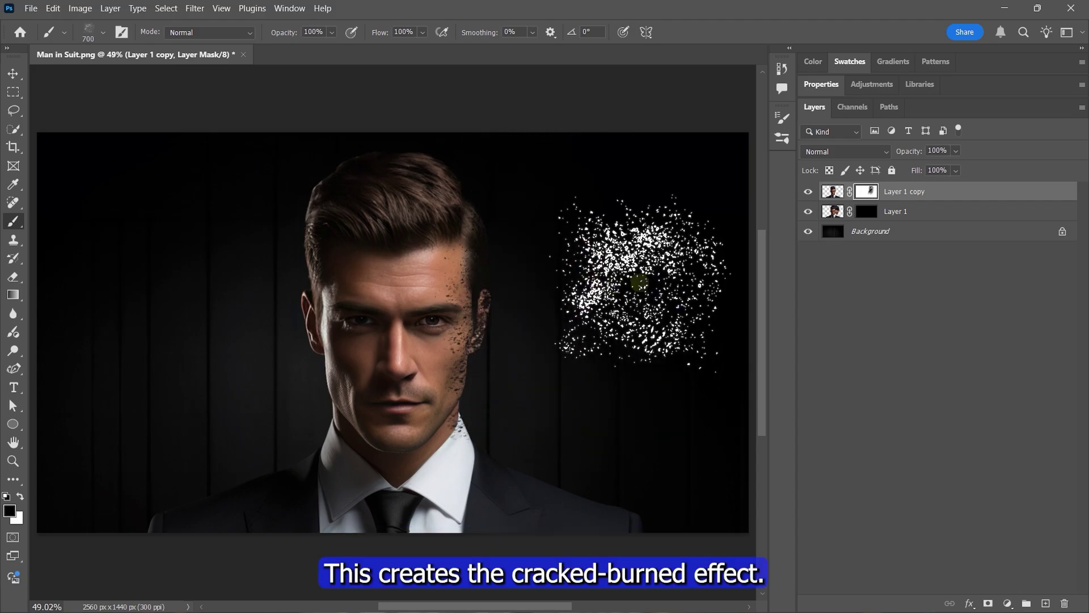
{"action": "left_click", "coordinate": [102, 32]}
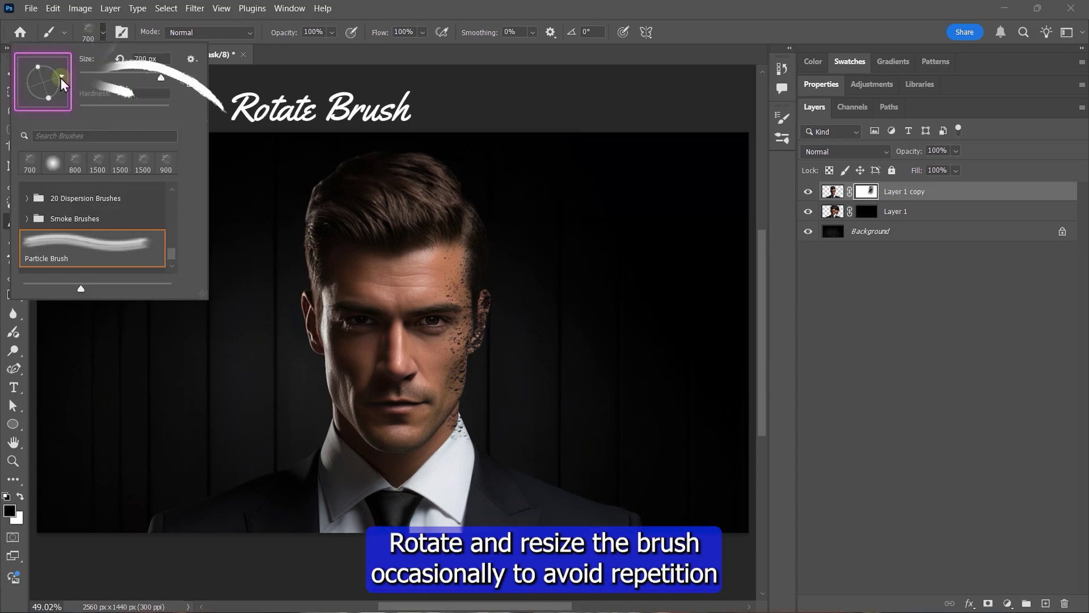
{"action": "left_click_drag", "start_coordinate": [60, 77], "coordinate": [36, 63]}
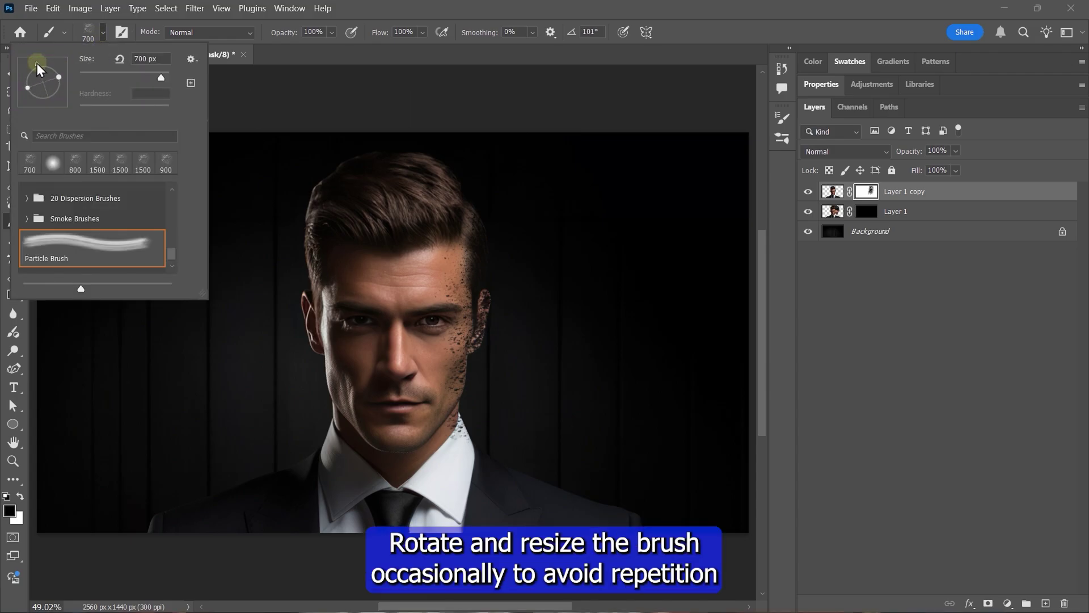
{"action": "left_click", "coordinate": [107, 42]}
{"action": "left_click", "coordinate": [534, 355]}
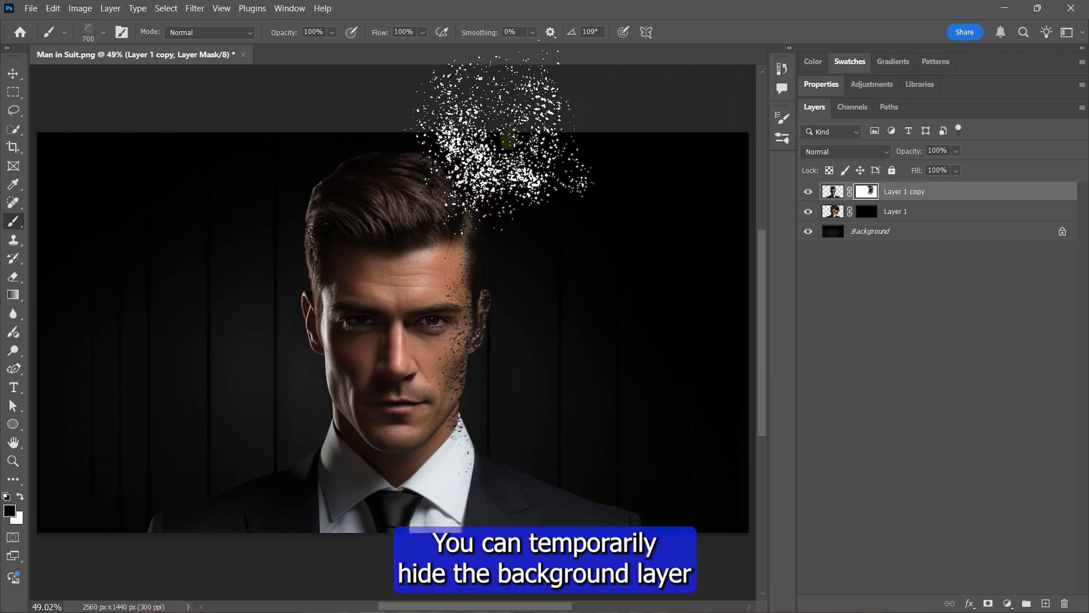
{"action": "left_click", "coordinate": [808, 231]}
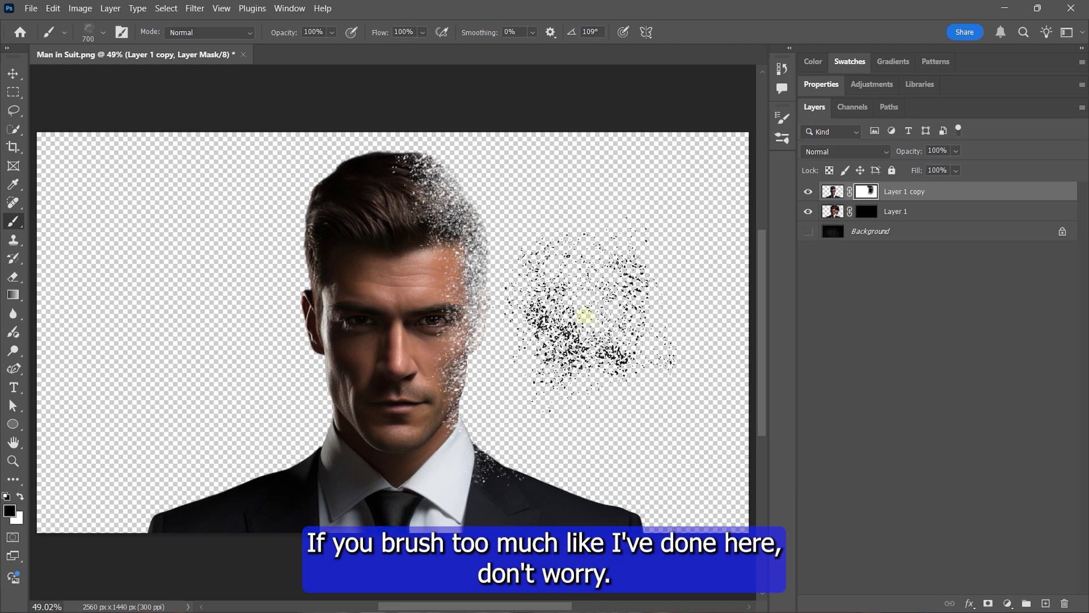
- With a 150 px white Soft Round brush, repaint the over-dispersed cheek and hair edge on the mask
{"action": "left_click", "coordinate": [103, 32]}
{"action": "left_click", "coordinate": [167, 244]}
{"action": "left_click_drag", "start_coordinate": [167, 244], "coordinate": [170, 195]}
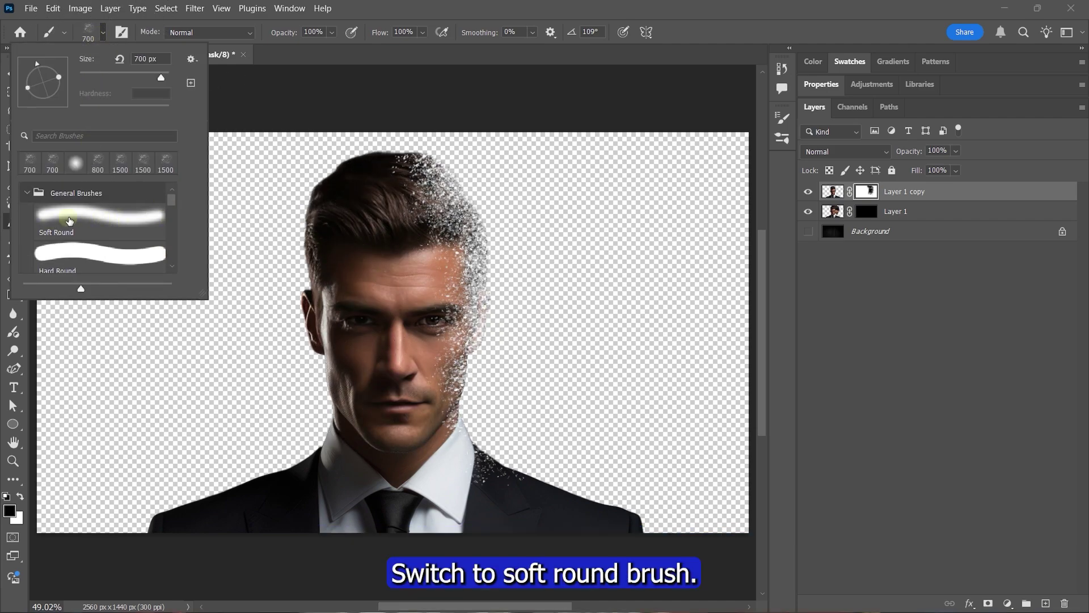
{"action": "left_click", "coordinate": [80, 220]}
{"action": "key", "text": "Return"}
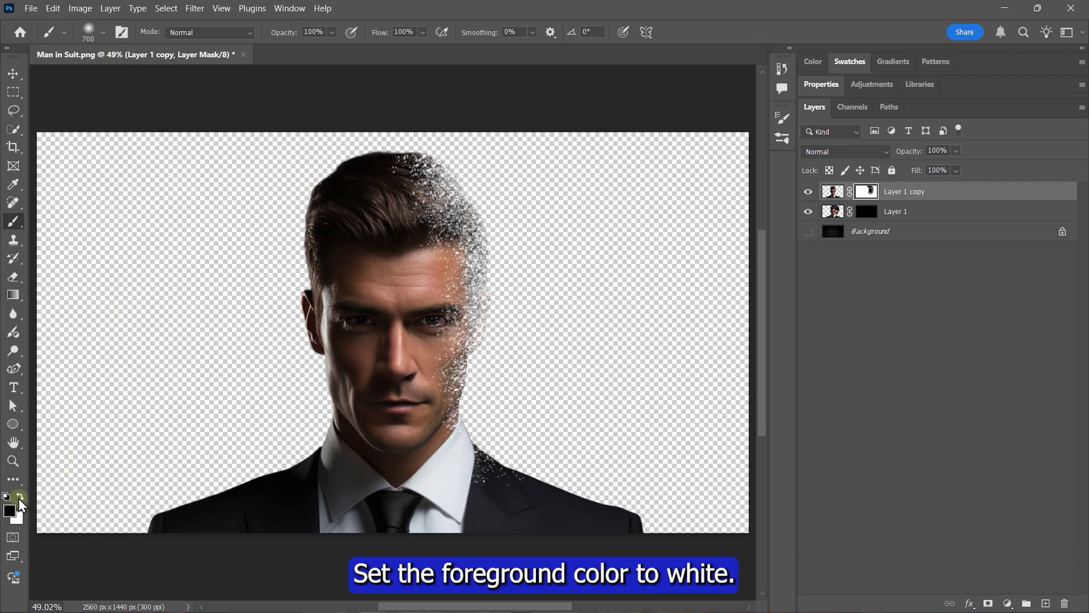
{"action": "key", "text": "bracketleft"}
{"action": "key", "text": "bracketleft"}
{"action": "key", "text": "d"}
{"action": "key", "text": "x"}
{"action": "key", "text": "bracketleft"}
{"action": "key", "text": "bracketleft"}
{"action": "key", "text": "bracketleft"}
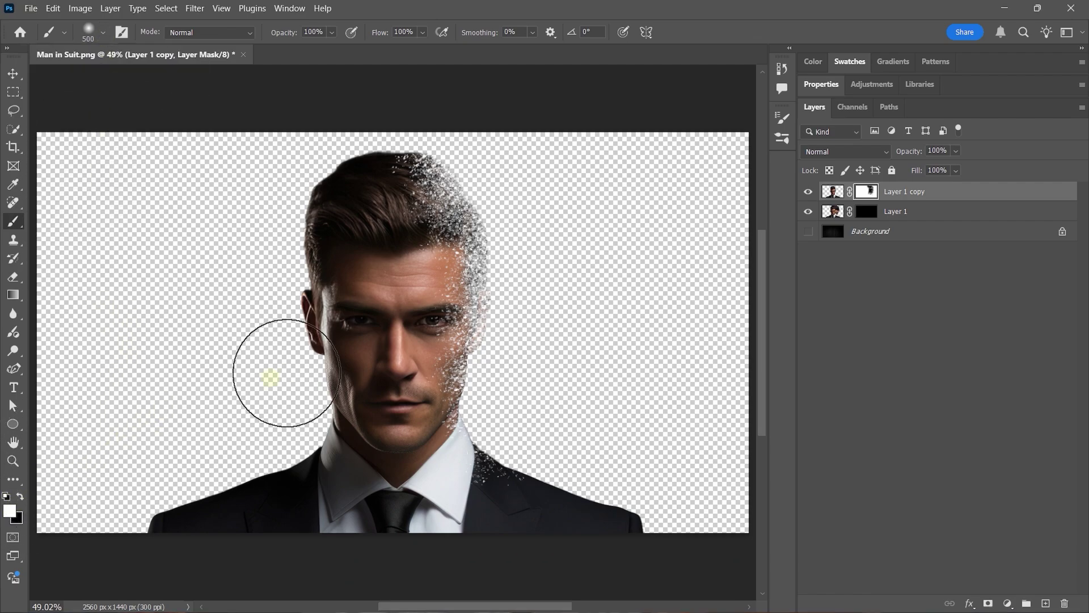
{"action": "key", "text": "bracketleft"}
{"action": "key", "text": "bracketleft"}
{"action": "key", "text": "bracketleft"}
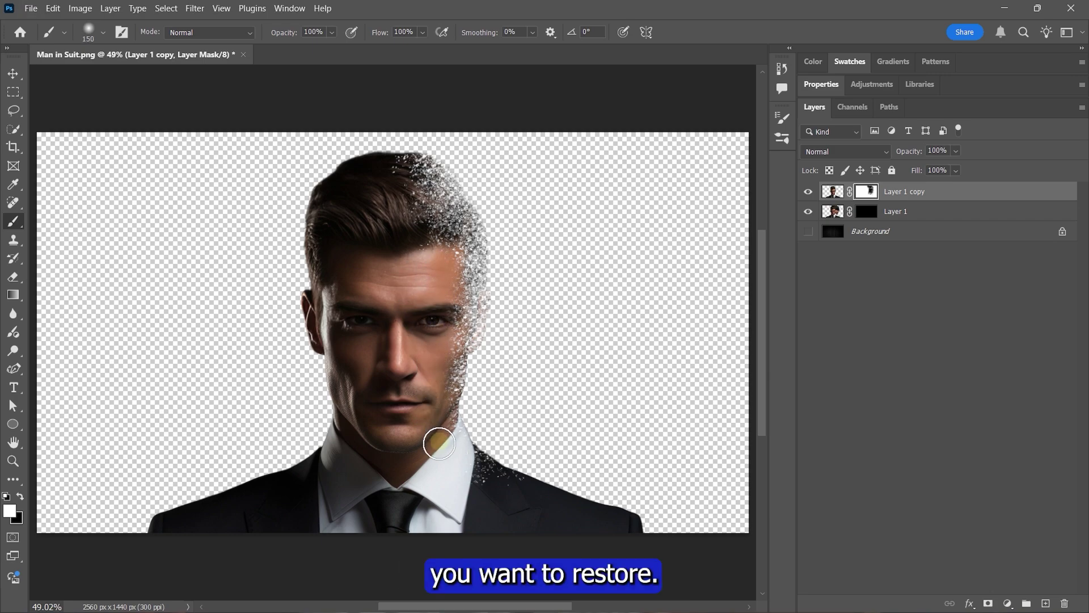
{"action": "left_click_drag", "start_coordinate": [522, 471], "coordinate": [444, 352]}
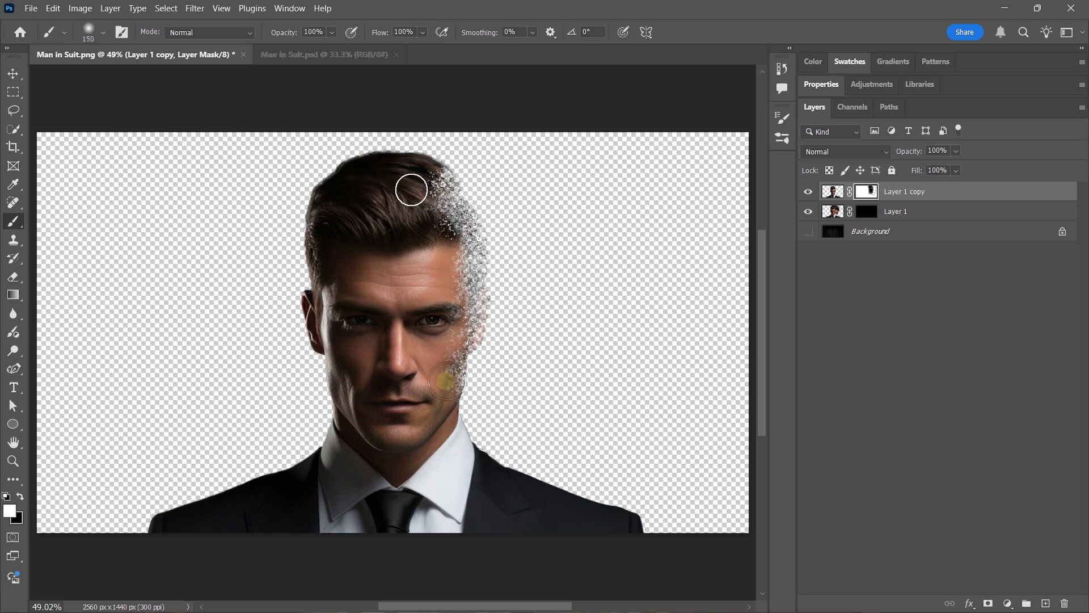
{"action": "mouse_move", "coordinate": [409, 187]}
{"action": "left_mouse_down"}
{"action": "mouse_move", "coordinate": [545, 393]}
{"action": "mouse_move", "coordinate": [481, 383]}
{"action": "left_mouse_up"}
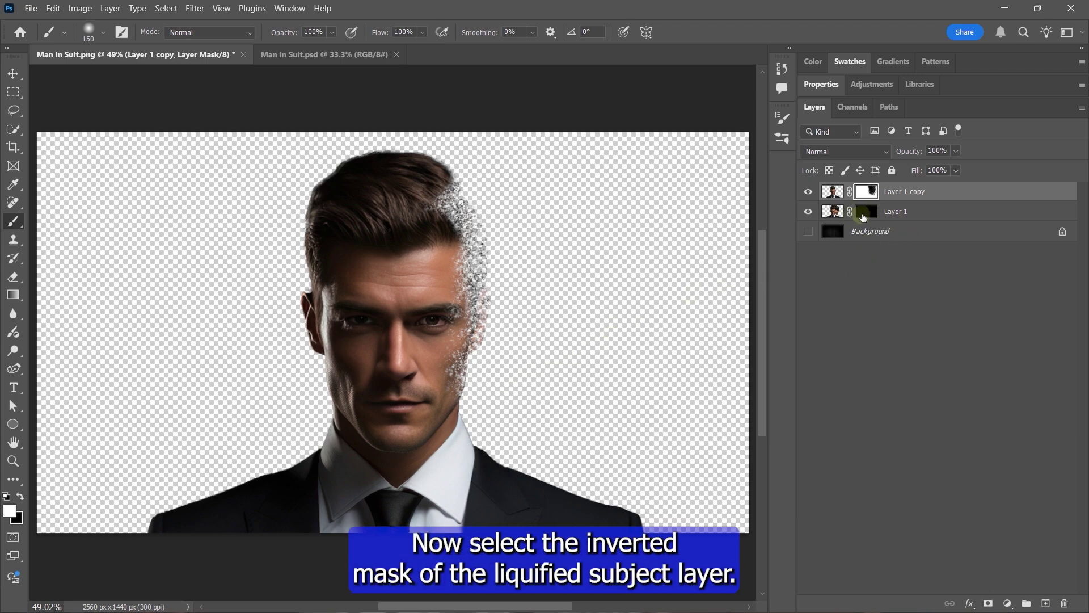
- Paint white with the 700 particle brush on Layer 1's mask so particles fly off the face
{"action": "left_click", "coordinate": [865, 214]}
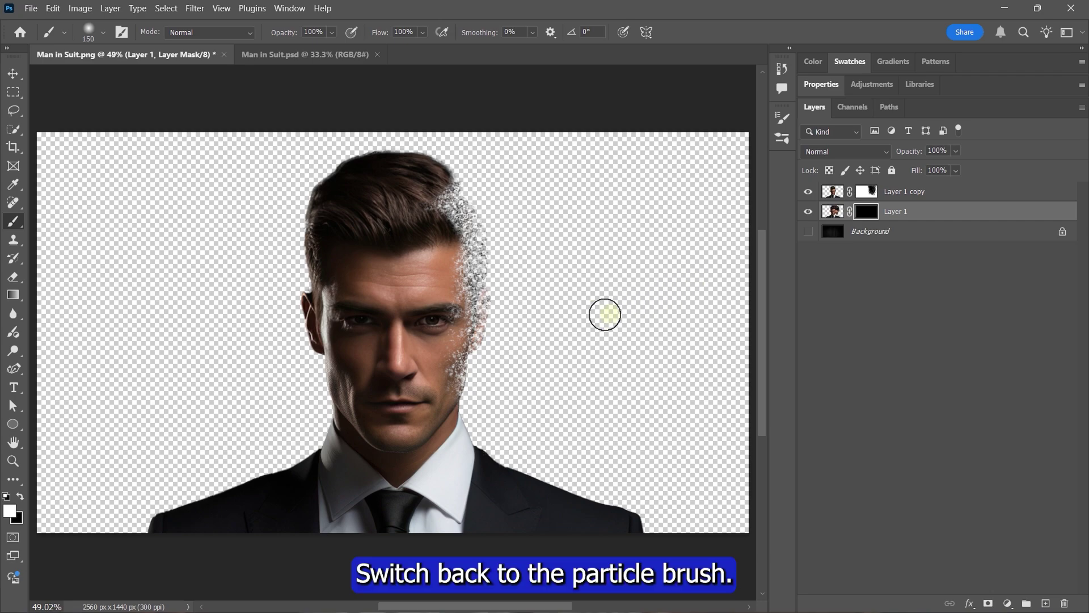
{"action": "left_click", "coordinate": [100, 33]}
{"action": "left_click", "coordinate": [57, 156]}
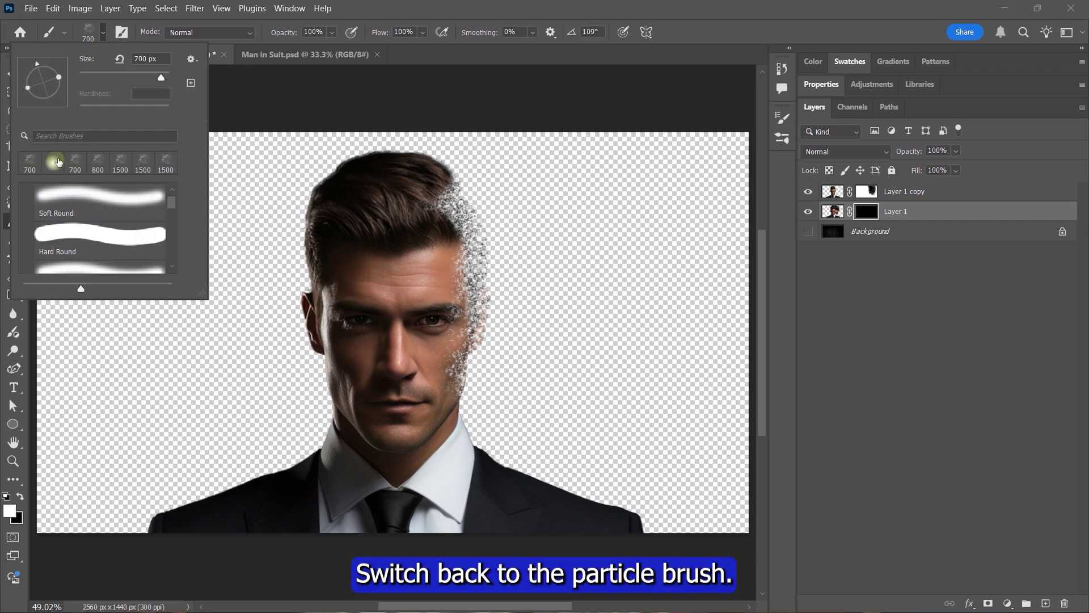
{"action": "key", "text": "Return"}
{"action": "mouse_move", "coordinate": [284, 352]}
{"action": "left_mouse_down"}
{"action": "mouse_move", "coordinate": [359, 360]}
{"action": "mouse_move", "coordinate": [250, 384]}
{"action": "left_mouse_up"}
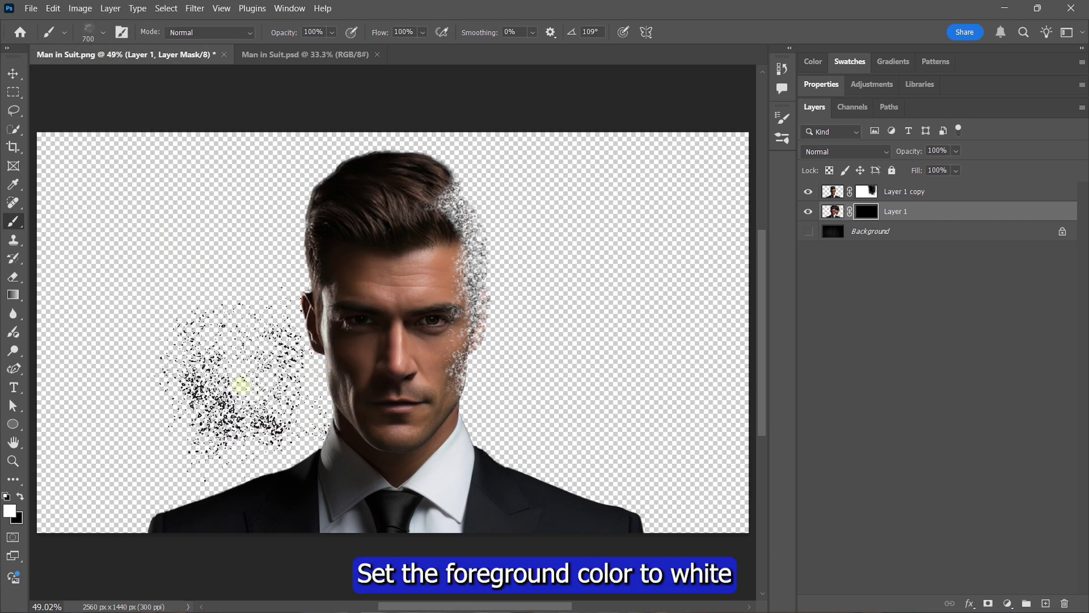
{"action": "mouse_move", "coordinate": [406, 403]}
{"action": "left_mouse_down"}
{"action": "mouse_move", "coordinate": [463, 360]}
{"action": "mouse_move", "coordinate": [428, 328]}
{"action": "mouse_move", "coordinate": [434, 317]}
{"action": "mouse_move", "coordinate": [316, 398]}
{"action": "mouse_move", "coordinate": [419, 350]}
{"action": "mouse_move", "coordinate": [311, 380]}
{"action": "mouse_move", "coordinate": [399, 389]}
{"action": "left_mouse_up"}
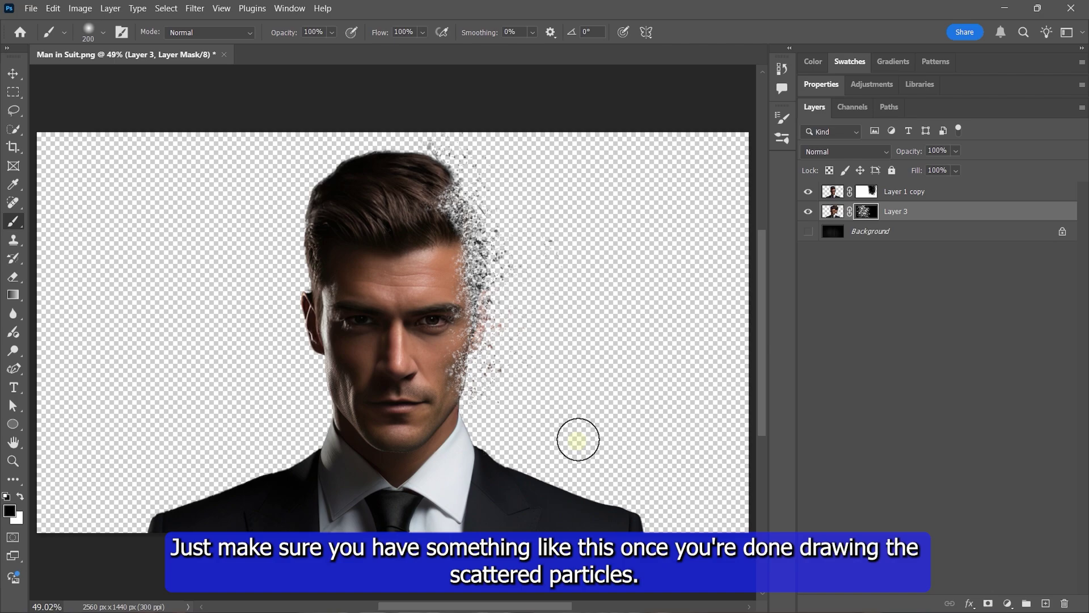
- Show Background, place Burning Texture.jpg, and scale it down over the man's face
{"action": "left_click", "coordinate": [808, 233]}
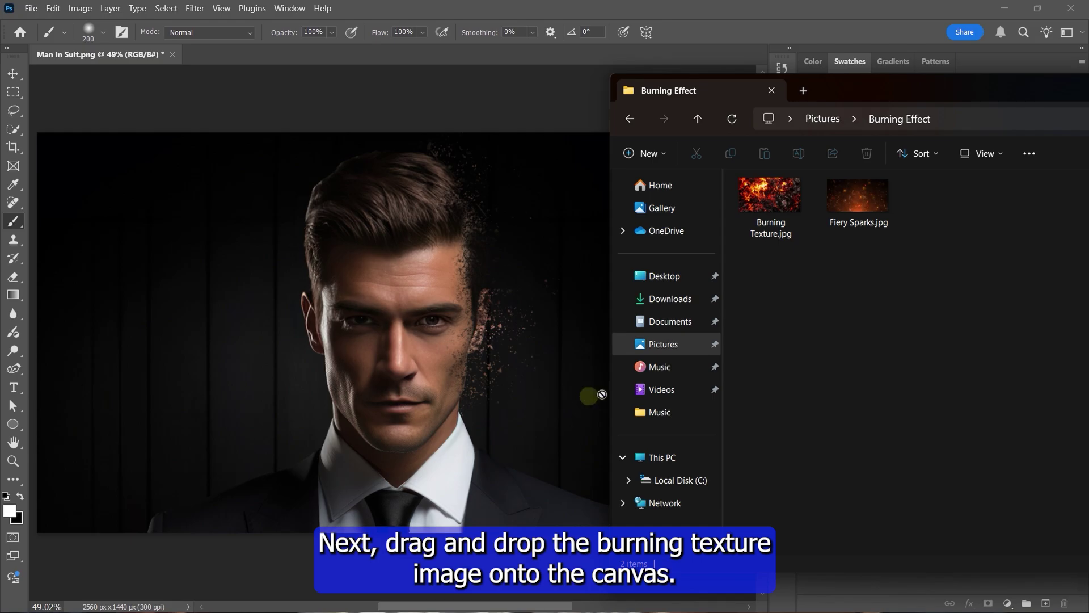
{"action": "mouse_move", "coordinate": [771, 196]}
{"action": "left_mouse_down"}
{"action": "mouse_move", "coordinate": [629, 340]}
{"action": "mouse_move", "coordinate": [417, 329]}
{"action": "left_mouse_up"}
{"action": "key", "text": "Return"}
{"action": "key", "text": "b"}
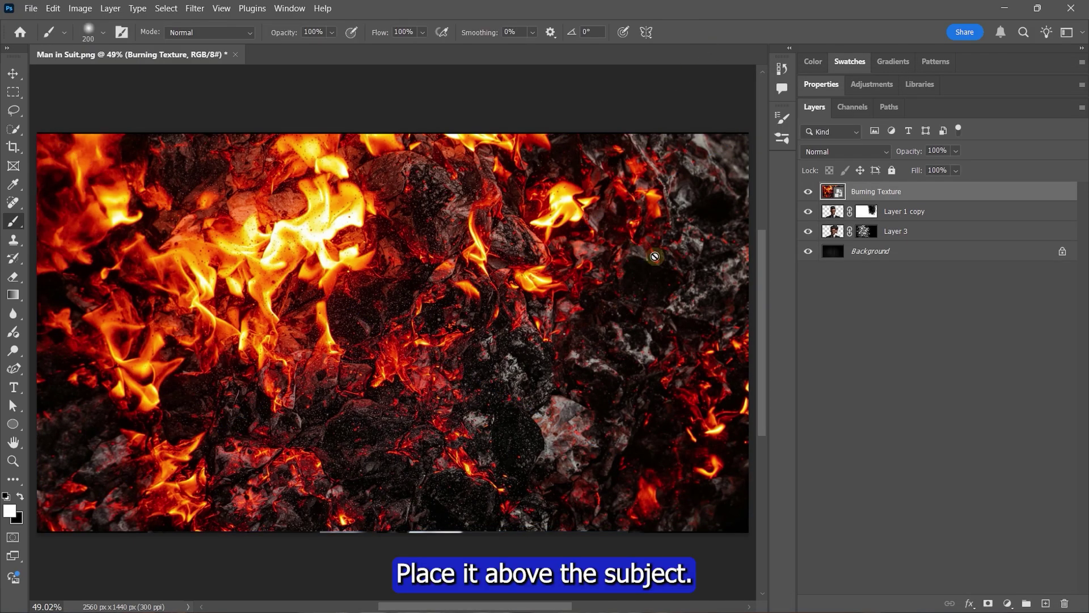
{"action": "key", "text": "ctrl+t"}
{"action": "left_click_drag", "start_coordinate": [748, 134], "coordinate": [694, 168]}
{"action": "mouse_move", "coordinate": [612, 249]}
{"action": "left_mouse_down"}
{"action": "mouse_move", "coordinate": [610, 261]}
{"action": "mouse_move", "coordinate": [591, 257]}
{"action": "left_mouse_up"}
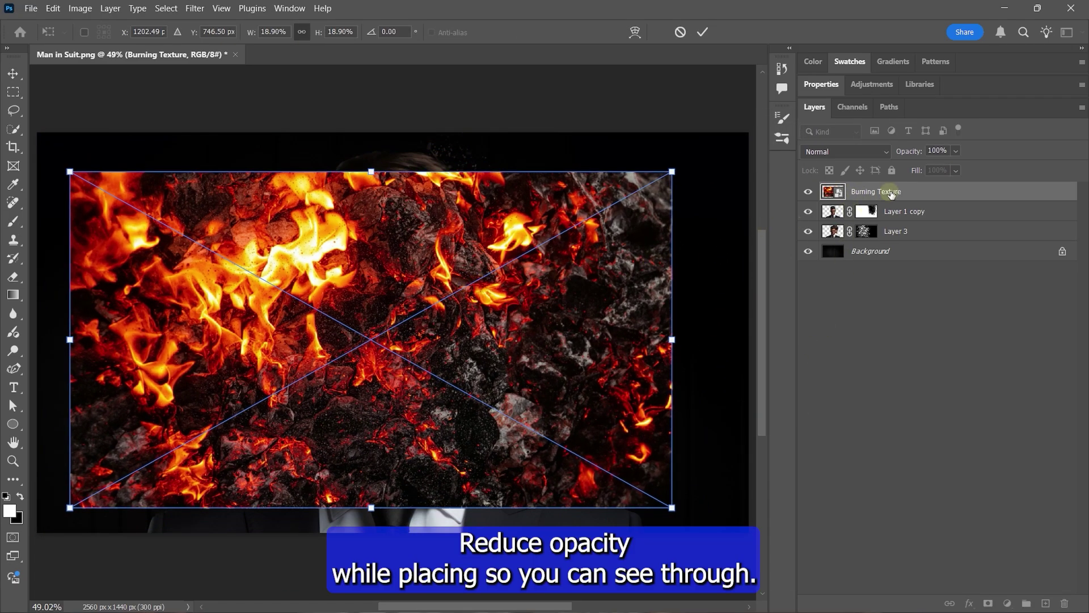
{"action": "left_click_drag", "start_coordinate": [944, 164], "coordinate": [940, 167]}
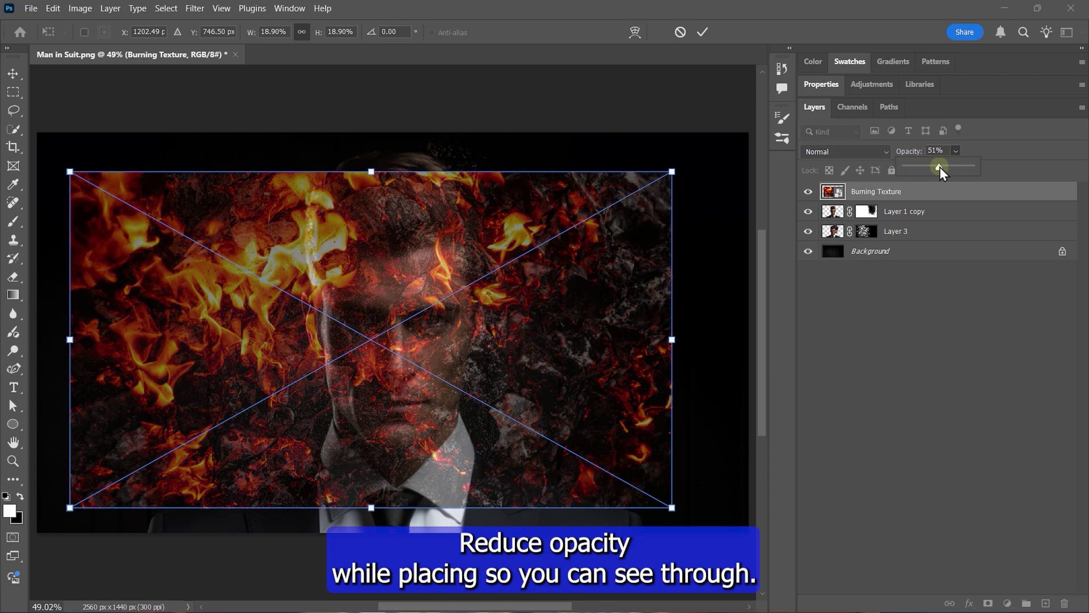
{"action": "key", "text": "Return"}
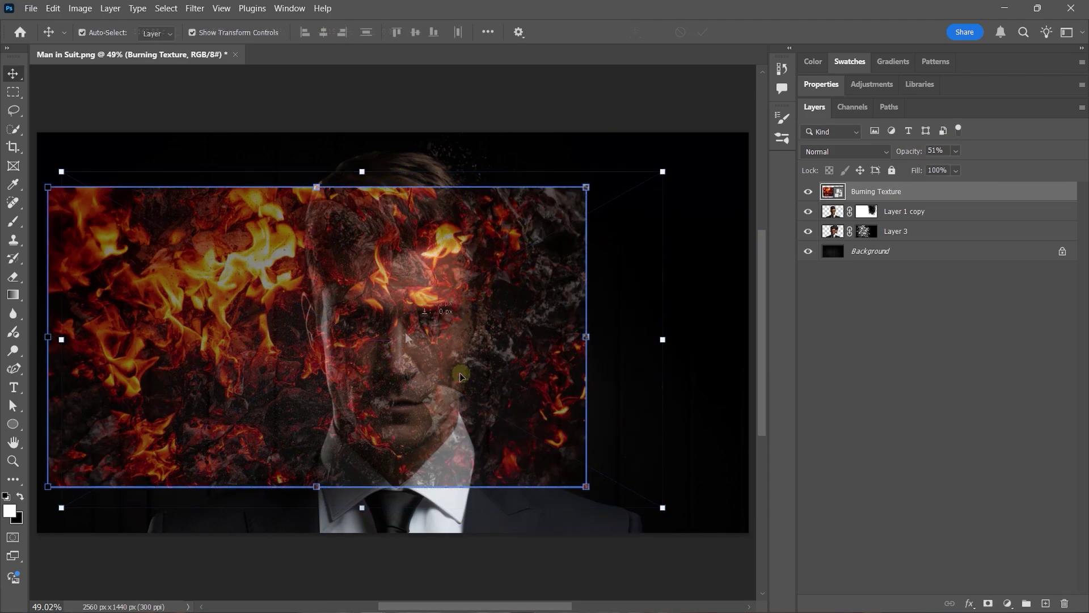
- Set the Burning Texture layer to 100% opacity and clip it to Layer 1 copy
{"action": "left_click", "coordinate": [955, 151]}
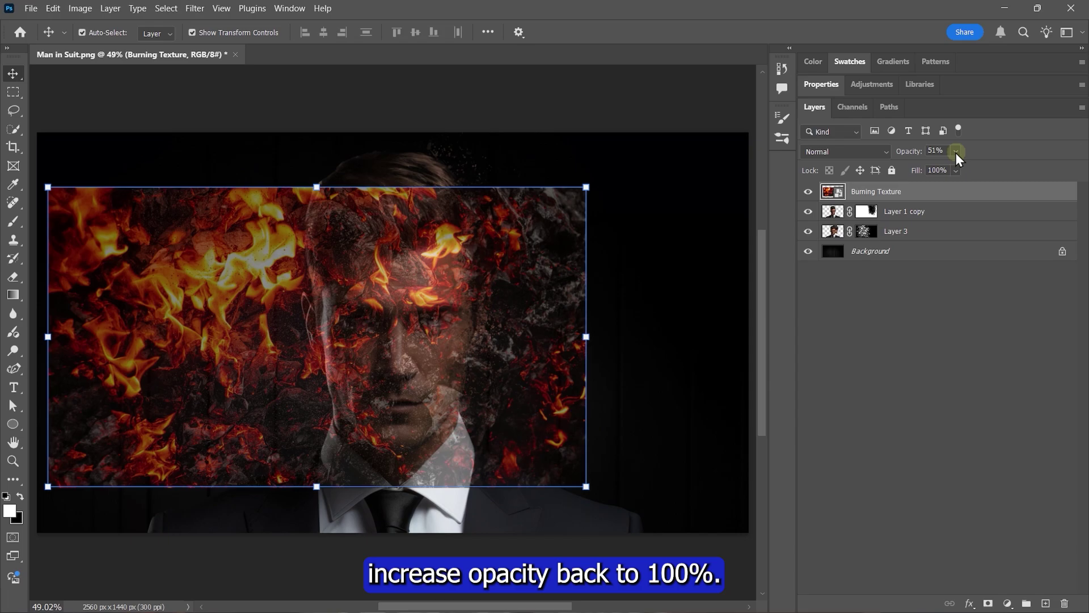
{"action": "left_click_drag", "start_coordinate": [966, 166], "coordinate": [1015, 168]}
{"action": "left_click", "coordinate": [957, 151]}
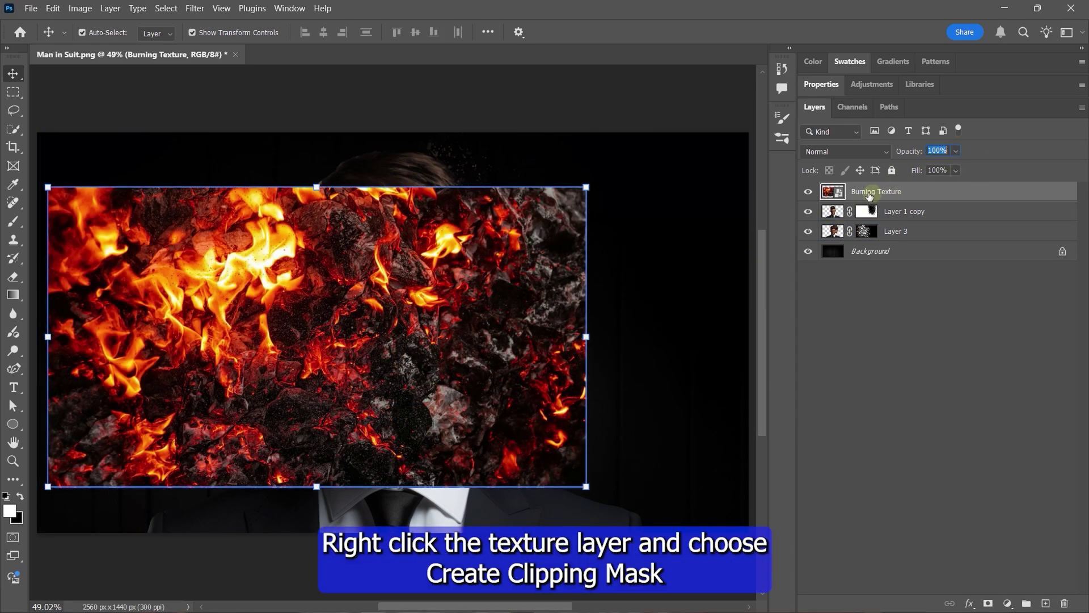
{"action": "right_click", "coordinate": [933, 194]}
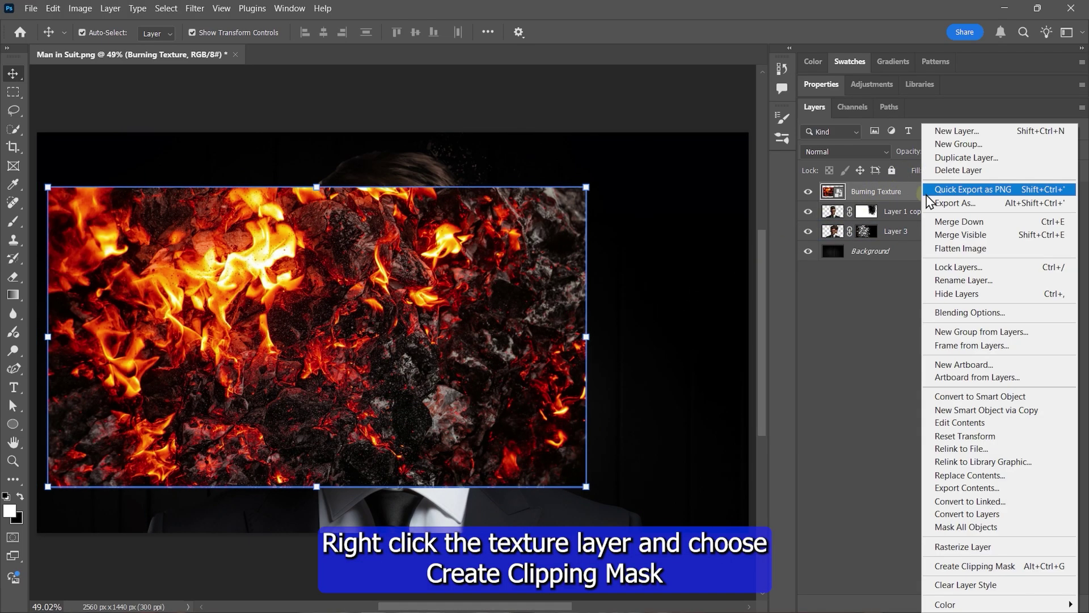
{"action": "left_click", "coordinate": [963, 568]}
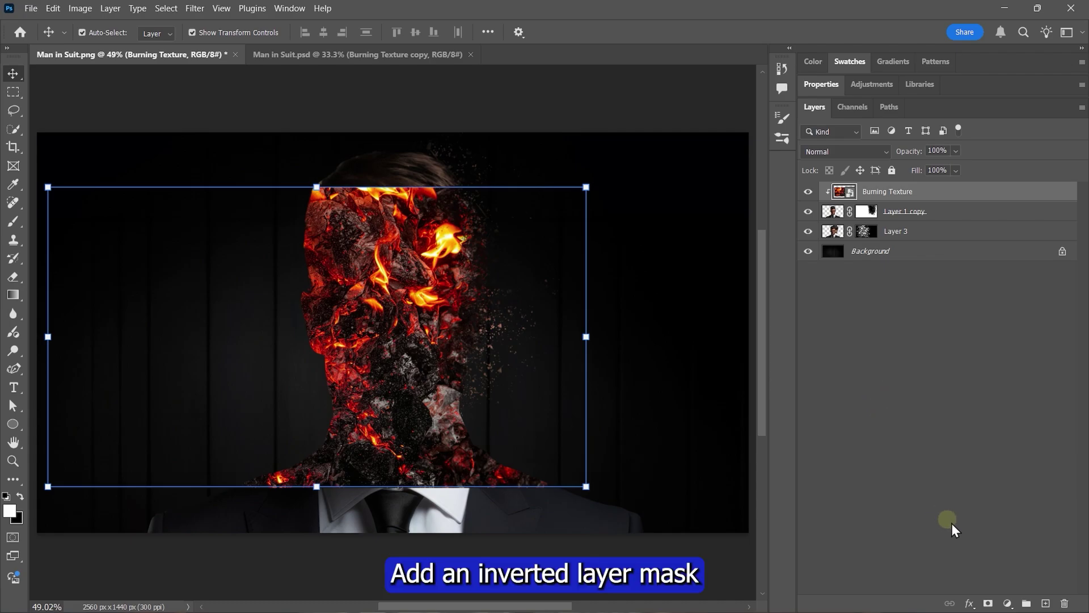
- Add an inverted mask to Burning Texture and set a 150 px Soft Round brush at 50% opacity
{"action": "left_click", "coordinate": [988, 604], "text": "alt"}
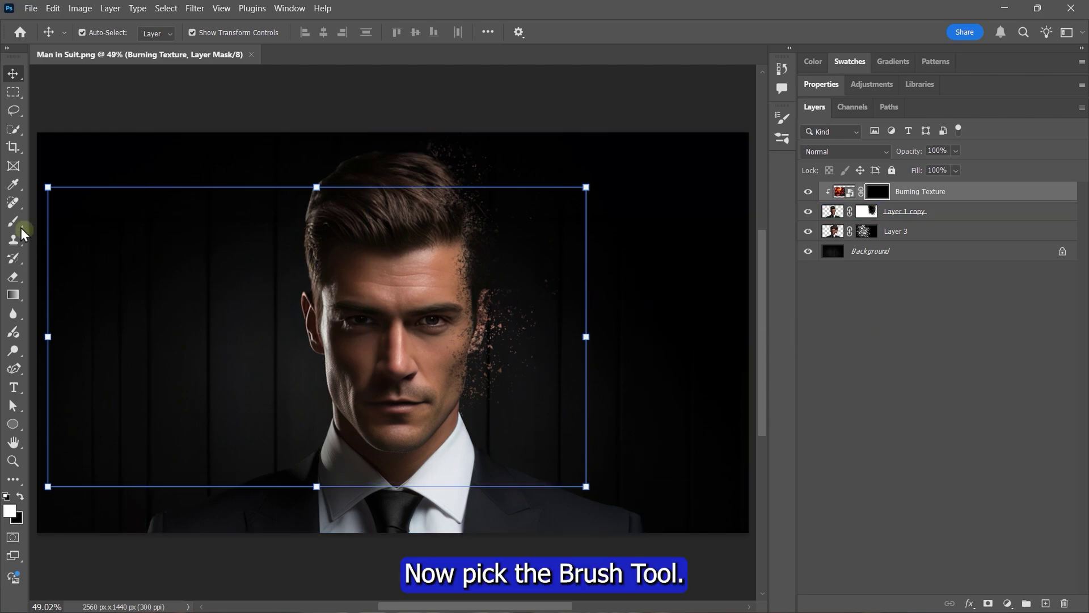
{"action": "key", "text": "b"}
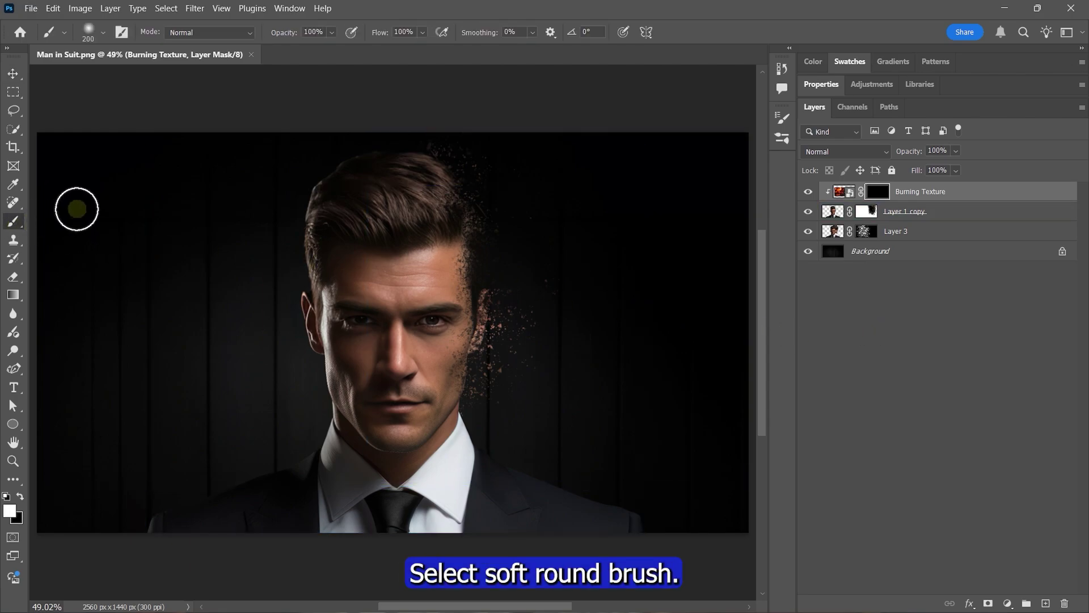
{"action": "left_click", "coordinate": [102, 32]}
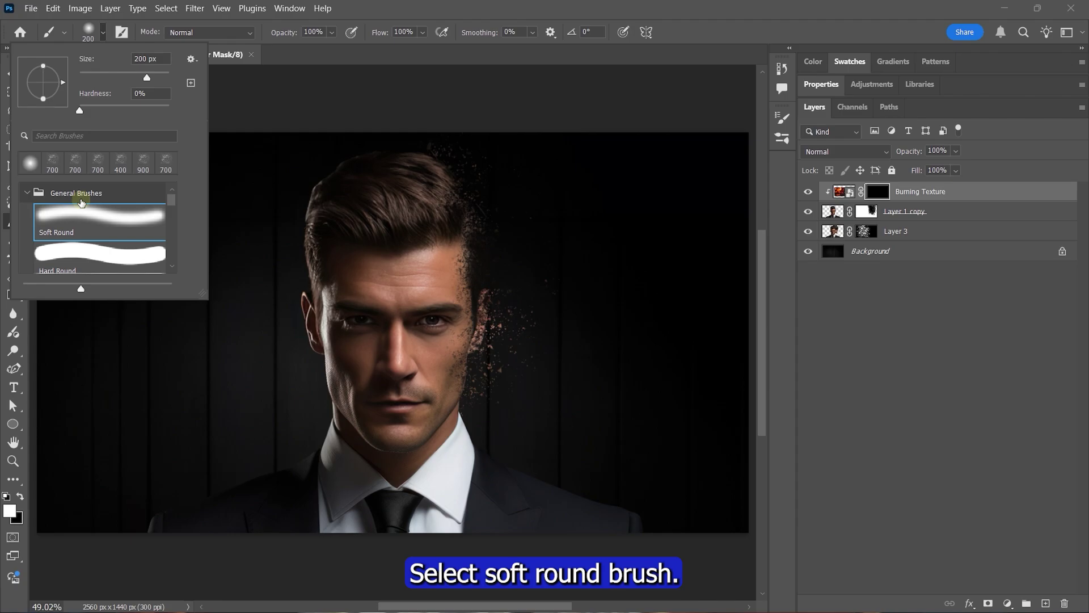
{"action": "left_click", "coordinate": [102, 34]}
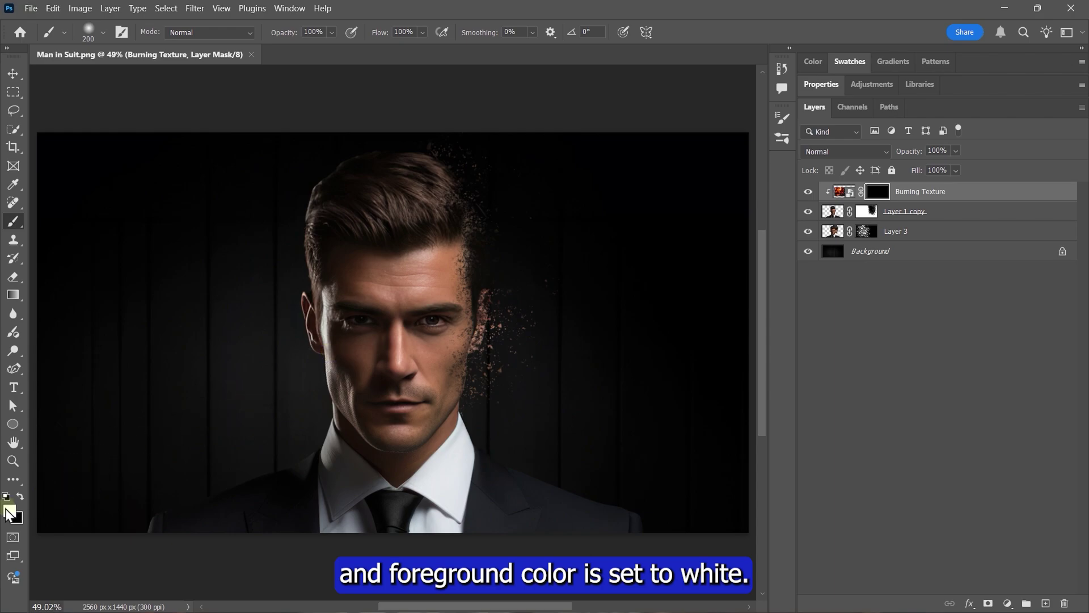
{"action": "key", "text": "bracketleft"}
{"action": "key", "text": "bracketleft"}
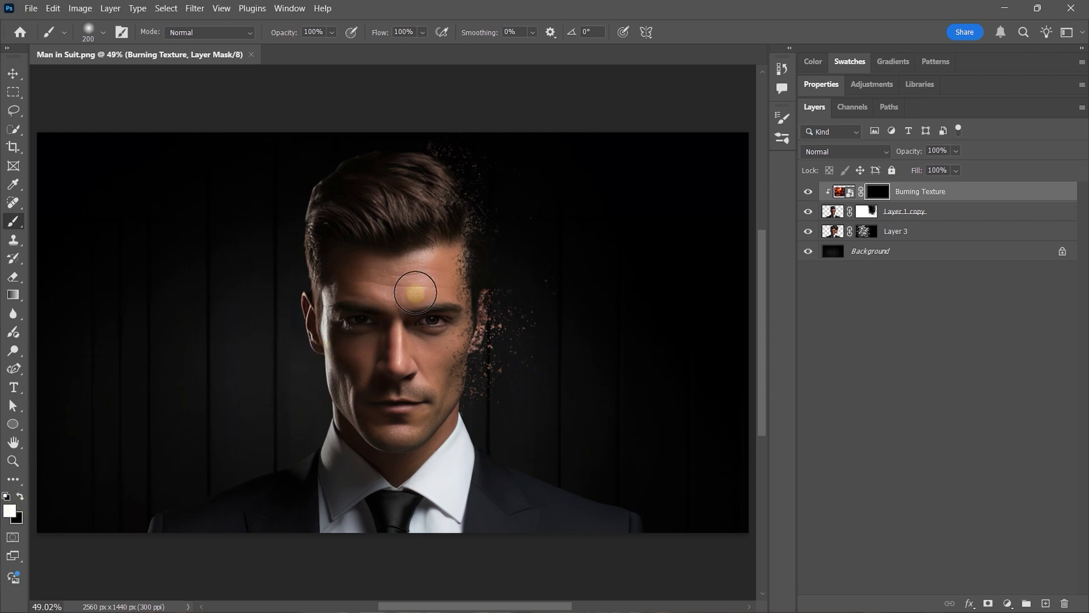
{"action": "left_click", "coordinate": [332, 32]}
{"action": "left_click_drag", "start_coordinate": [314, 46], "coordinate": [315, 46]}
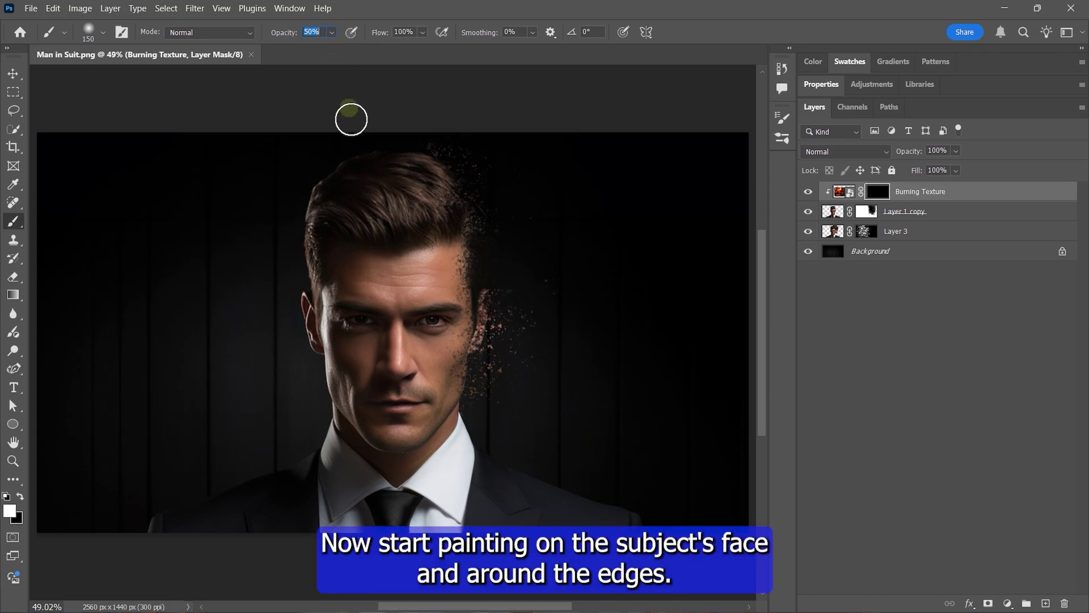
- Paint white on the mask to reveal the fire over the right cheek, chin and jaw
{"action": "mouse_move", "coordinate": [430, 379]}
{"action": "left_mouse_down"}
{"action": "mouse_move", "coordinate": [435, 342]}
{"action": "mouse_move", "coordinate": [440, 381]}
{"action": "mouse_move", "coordinate": [454, 348]}
{"action": "mouse_move", "coordinate": [436, 392]}
{"action": "mouse_move", "coordinate": [455, 349]}
{"action": "mouse_move", "coordinate": [415, 302]}
{"action": "mouse_move", "coordinate": [474, 235]}
{"action": "mouse_move", "coordinate": [405, 261]}
{"action": "mouse_move", "coordinate": [398, 239]}
{"action": "mouse_move", "coordinate": [476, 263]}
{"action": "mouse_move", "coordinate": [424, 374]}
{"action": "mouse_move", "coordinate": [401, 364]}
{"action": "left_mouse_up"}
{"action": "key", "text": "bracketleft"}
{"action": "key", "text": "bracketleft"}
{"action": "key", "text": "bracketleft"}
{"action": "key", "text": "bracketleft"}
{"action": "key", "text": "bracketright"}
{"action": "key", "text": "bracketright"}
{"action": "key", "text": "bracketright"}
{"action": "key", "text": "bracketright"}
{"action": "key", "text": "bracketright"}
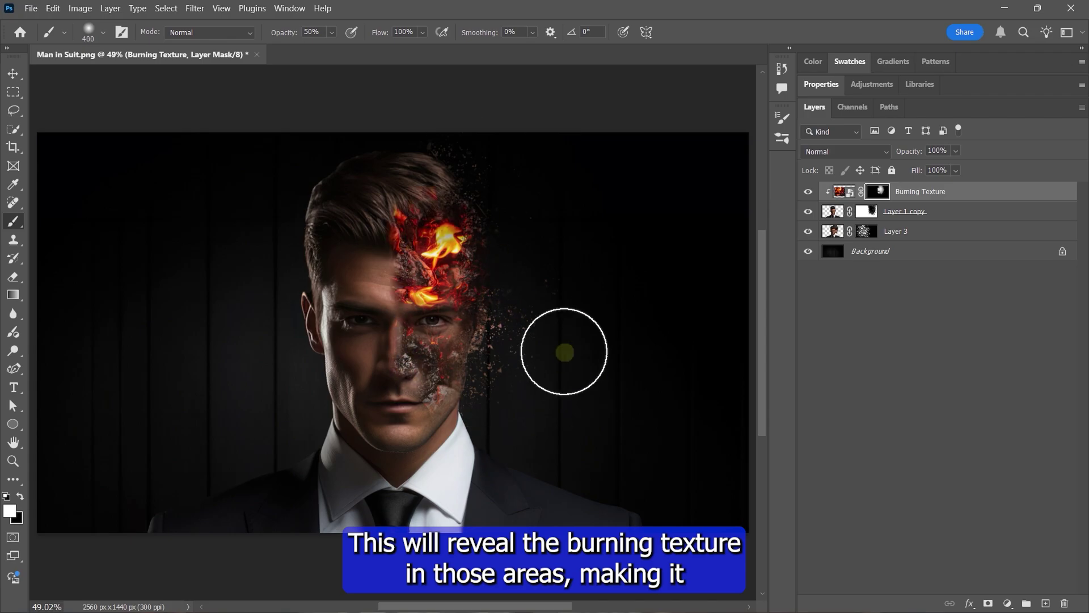
{"action": "key", "text": "bracketleft"}
{"action": "key", "text": "bracketleft"}
{"action": "key", "text": "bracketleft"}
{"action": "key", "text": "bracketleft"}
{"action": "key", "text": "bracketleft"}
{"action": "mouse_move", "coordinate": [431, 406]}
{"action": "left_mouse_down"}
{"action": "mouse_move", "coordinate": [433, 432]}
{"action": "mouse_move", "coordinate": [405, 436]}
{"action": "left_mouse_up"}
{"action": "scroll", "coordinate": [463, 334], "scroll_direction": "up", "scroll_amount": 3}
{"action": "scroll", "coordinate": [440, 307], "scroll_direction": "down", "scroll_amount": 3}
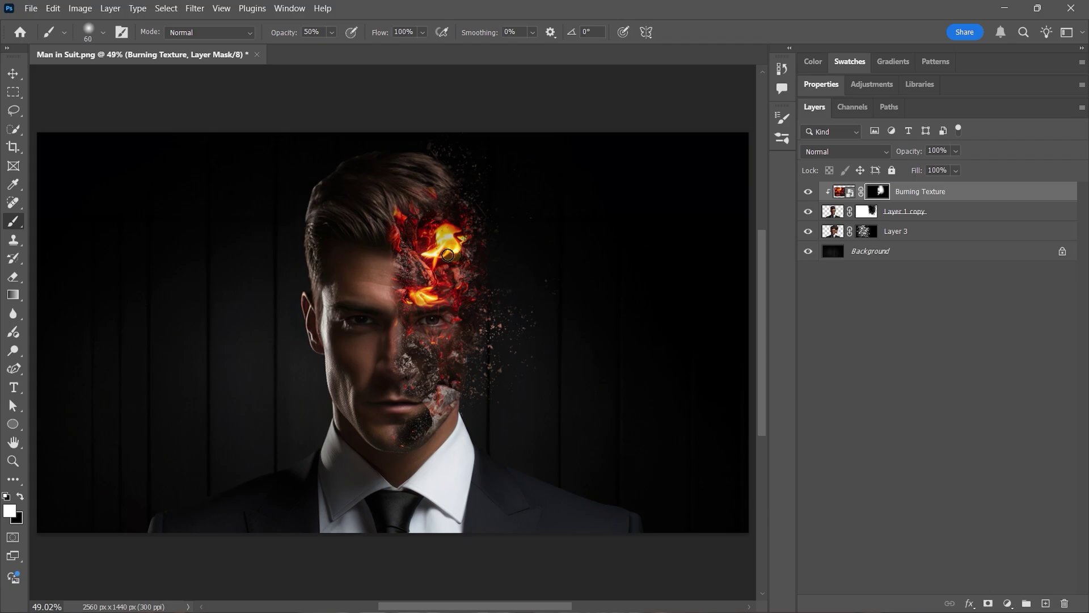
{"action": "key", "text": "bracketright"}
{"action": "left_click_drag", "start_coordinate": [459, 399], "coordinate": [455, 377]}
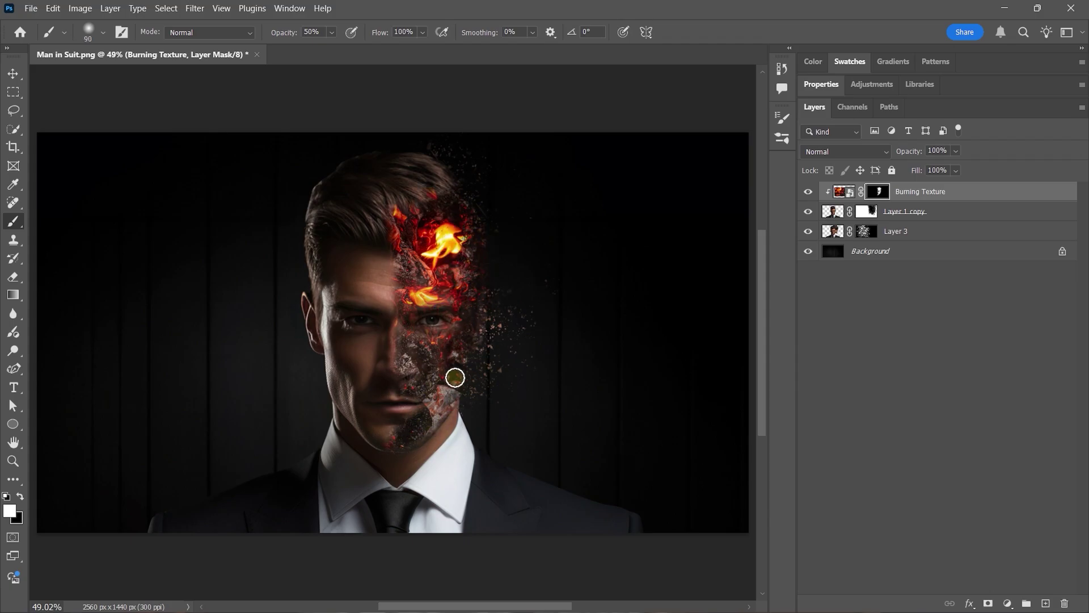
- In Burning Texture's blending options, split the Underlying Layer white slider at 119
{"action": "double_click", "coordinate": [972, 196]}
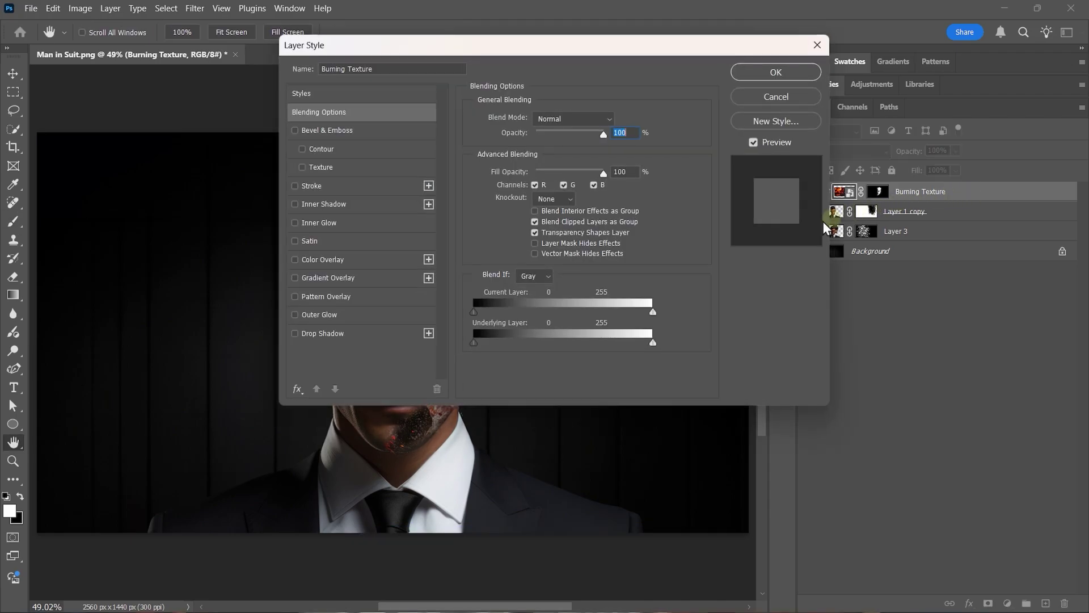
{"action": "left_click_drag", "start_coordinate": [531, 51], "coordinate": [789, 88]}
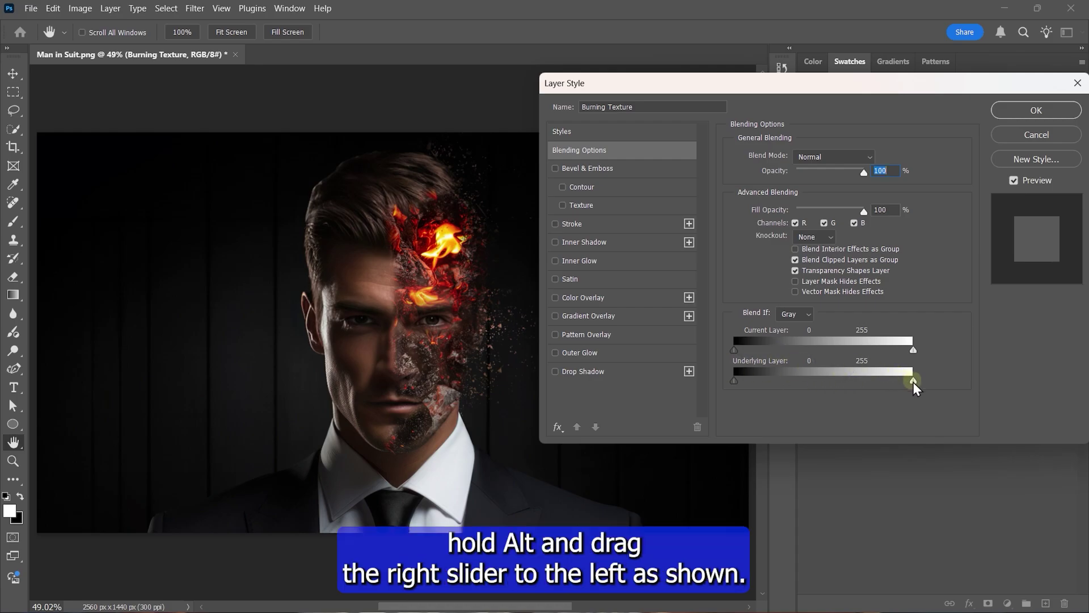
{"action": "left_click_drag", "start_coordinate": [883, 386], "coordinate": [818, 385]}
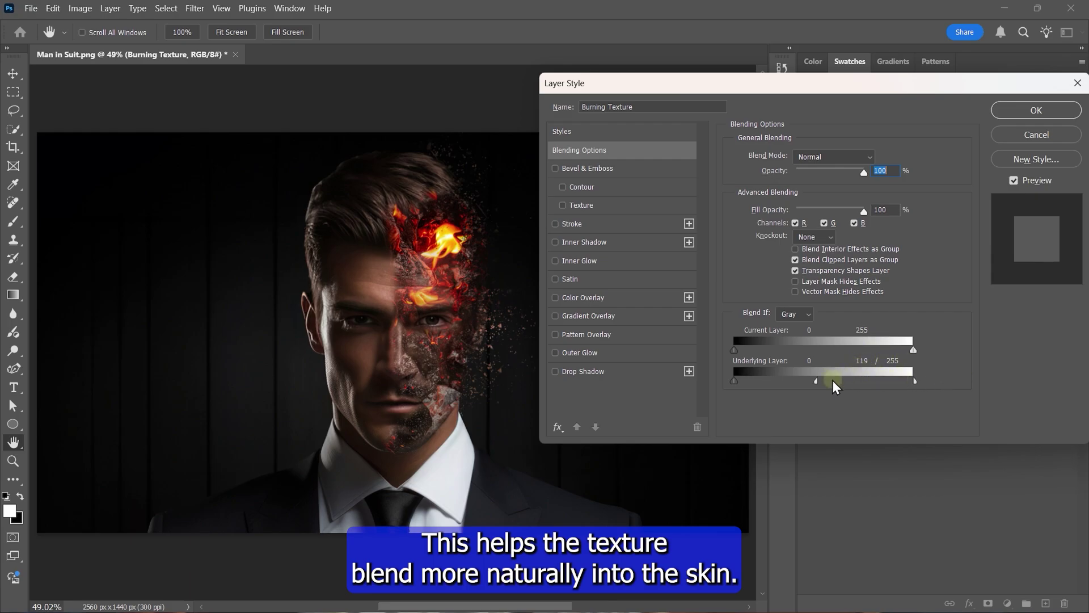
{"action": "left_click", "coordinate": [1034, 110]}
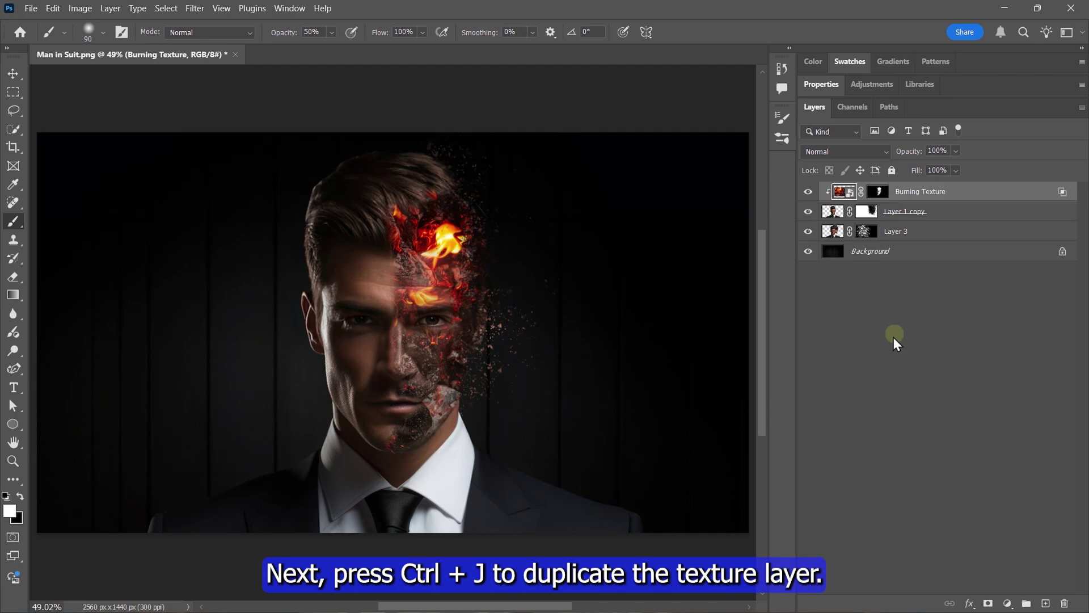
- Duplicate Burning Texture, delete the copy's mask, and move it below Layer 1 copy
{"action": "key", "text": "ctrl+j"}
{"action": "left_click", "coordinate": [866, 193]}
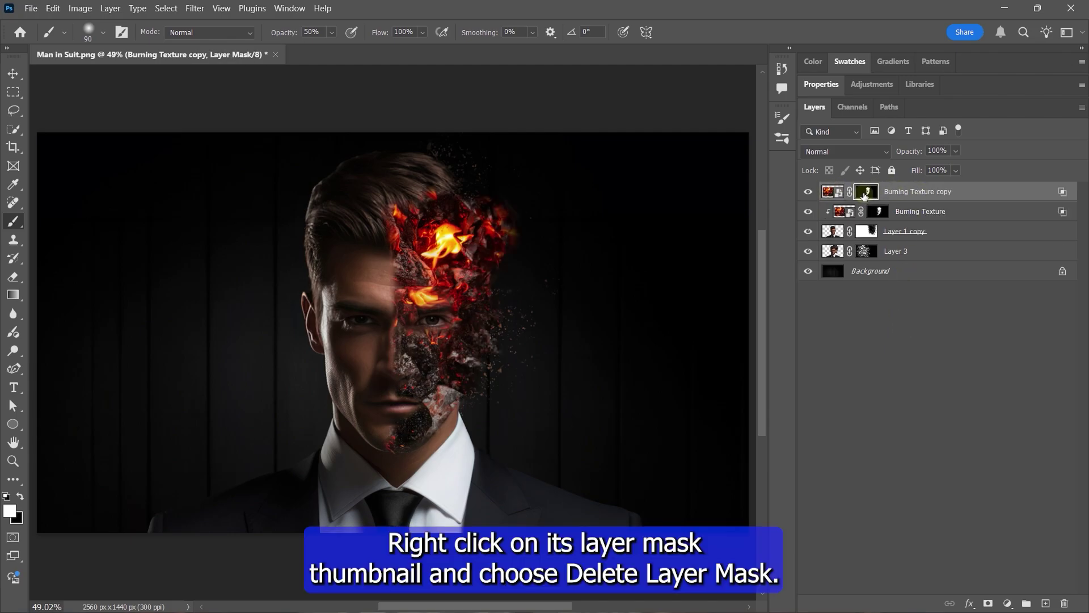
{"action": "right_click", "coordinate": [867, 196]}
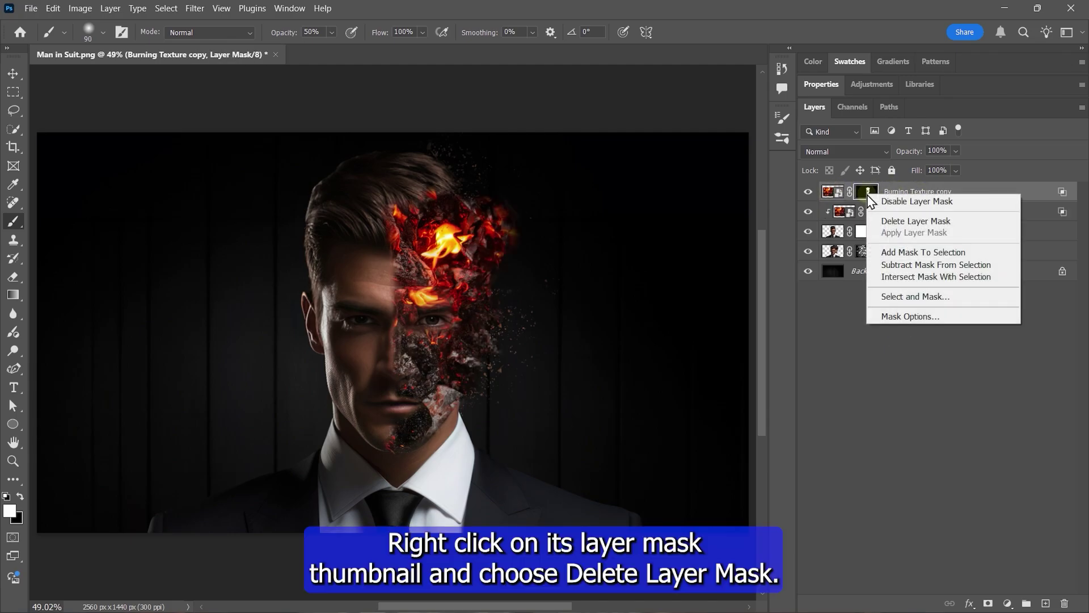
{"action": "left_click", "coordinate": [907, 222]}
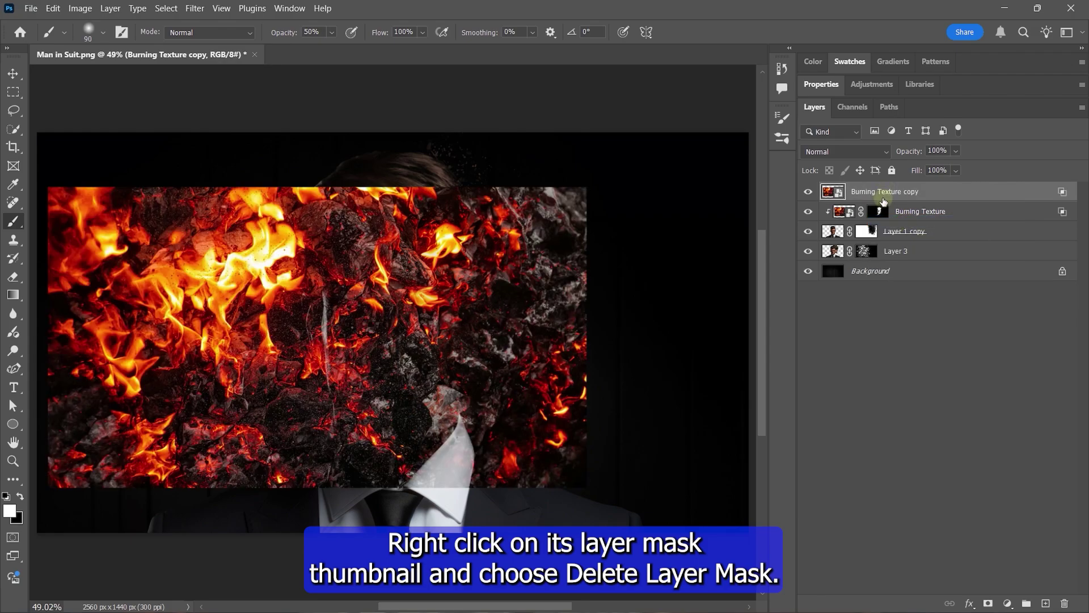
{"action": "left_click_drag", "start_coordinate": [879, 196], "coordinate": [889, 245]}
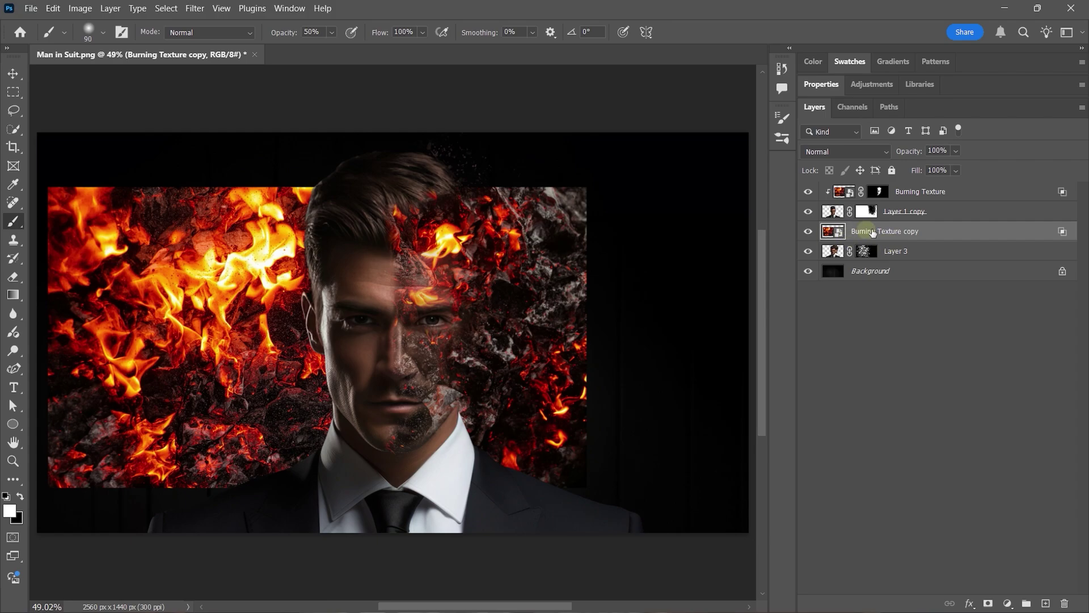
- Enlarge and shift the texture copy, then clip it to the particles layer
{"action": "key", "text": "v"}
{"action": "left_click_drag", "start_coordinate": [586, 187], "coordinate": [616, 164]}
{"action": "left_click_drag", "start_coordinate": [566, 461], "coordinate": [583, 442]}
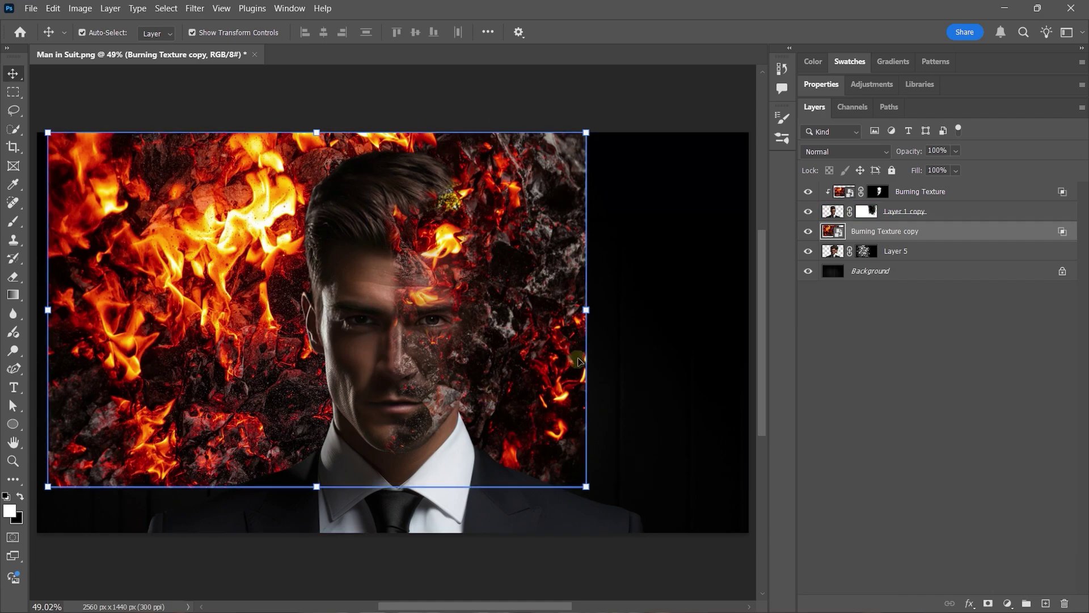
{"action": "right_click", "coordinate": [895, 230]}
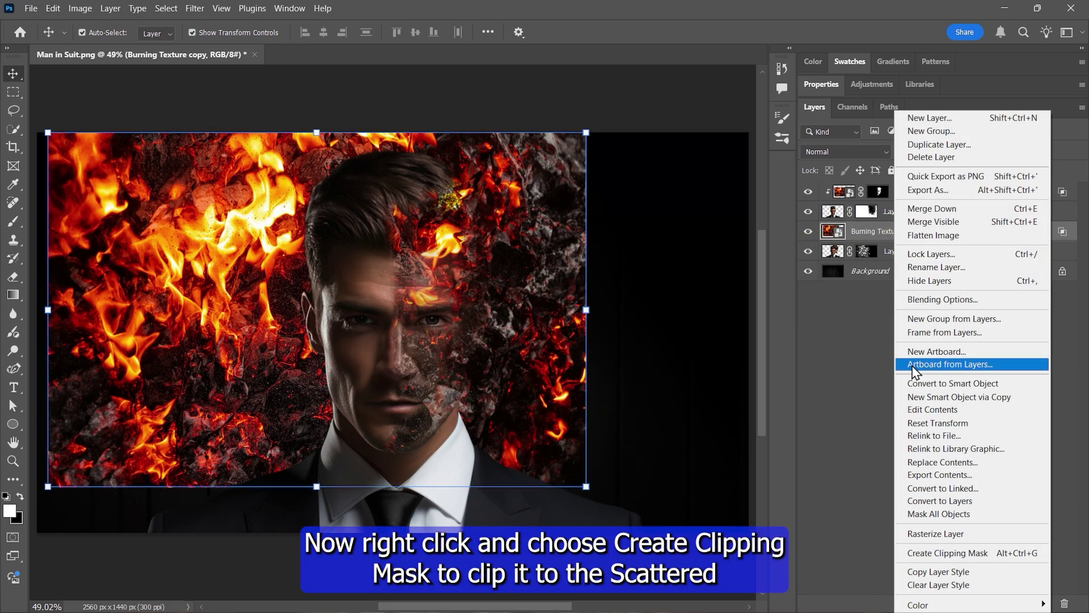
{"action": "left_click", "coordinate": [946, 553]}
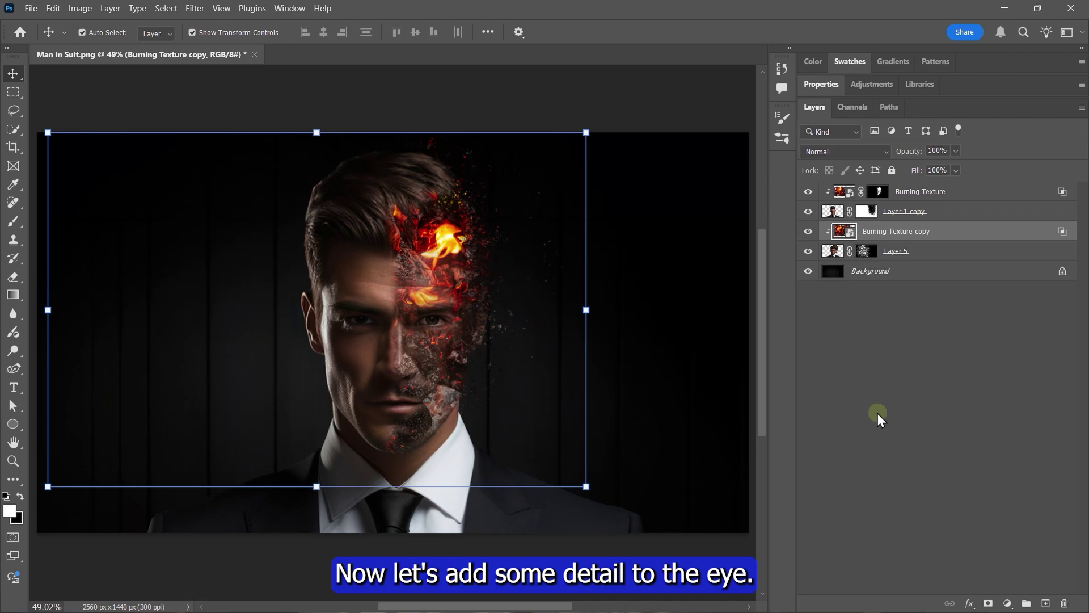
- Select the eye's iris on Layer 1 copy with the Quick Selection tool
{"action": "left_click", "coordinate": [833, 212]}
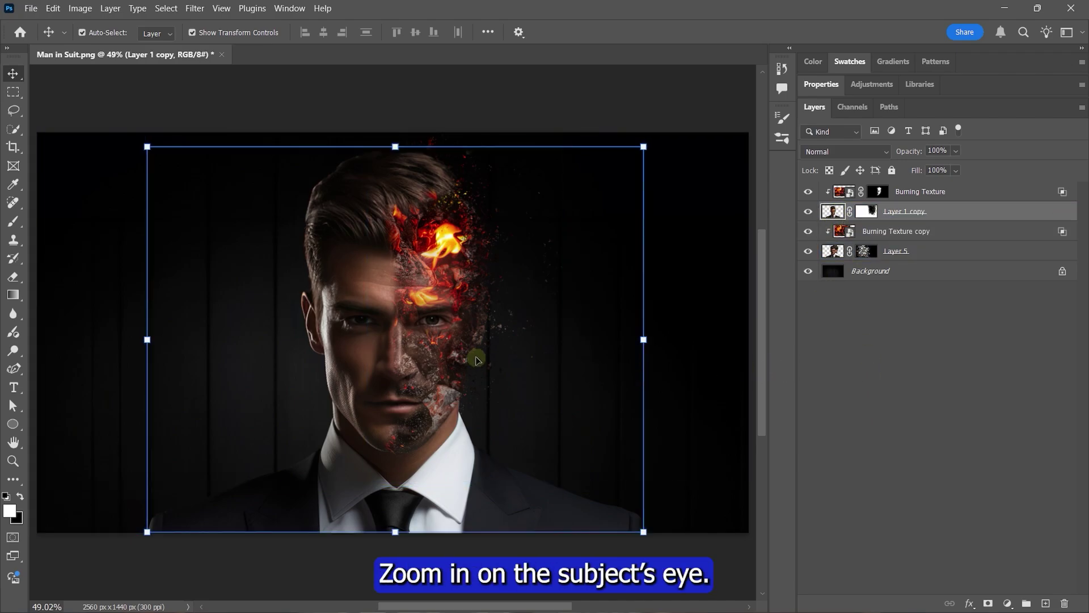
{"action": "scroll", "coordinate": [431, 334], "scroll_direction": "up", "scroll_amount": 5}
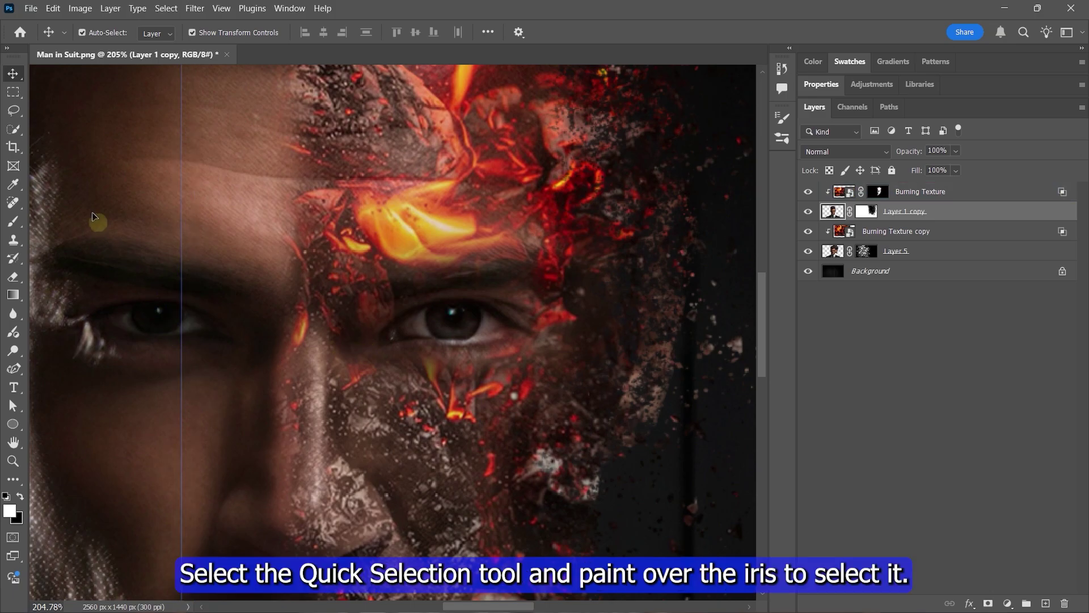
{"action": "left_click", "coordinate": [12, 130]}
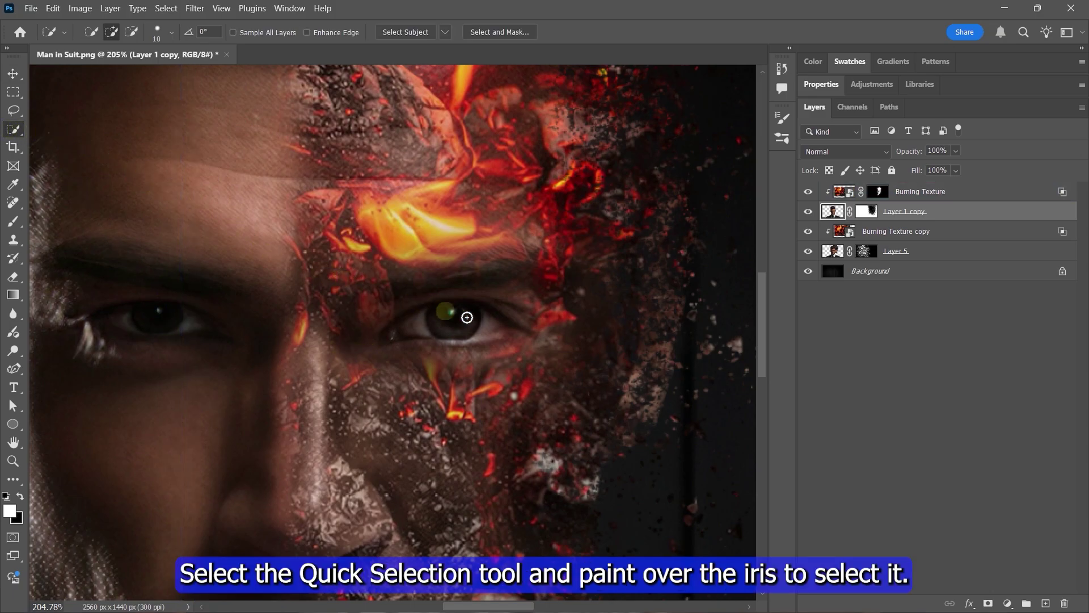
{"action": "scroll", "coordinate": [467, 316], "scroll_direction": "up", "scroll_amount": 2}
{"action": "mouse_move", "coordinate": [461, 324]}
{"action": "left_mouse_down"}
{"action": "mouse_move", "coordinate": [433, 329]}
{"action": "mouse_move", "coordinate": [433, 314]}
{"action": "left_mouse_up"}
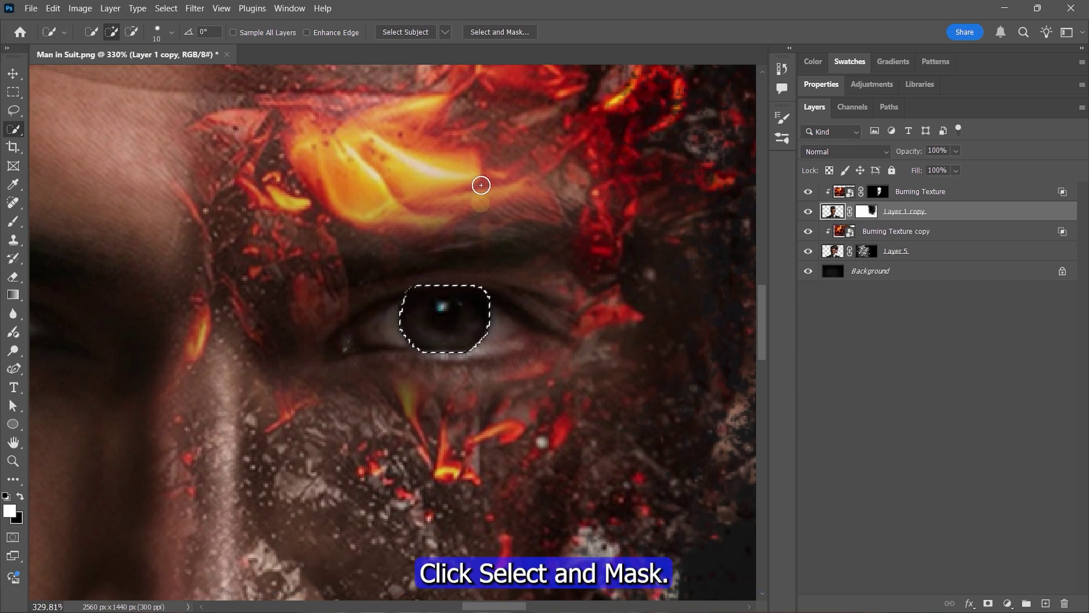
- In Select and Mask, use On Black at 100% opacity, Smooth 10, Feather 3.3 px, Shift Edge -26%
{"action": "left_click", "coordinate": [499, 32]}
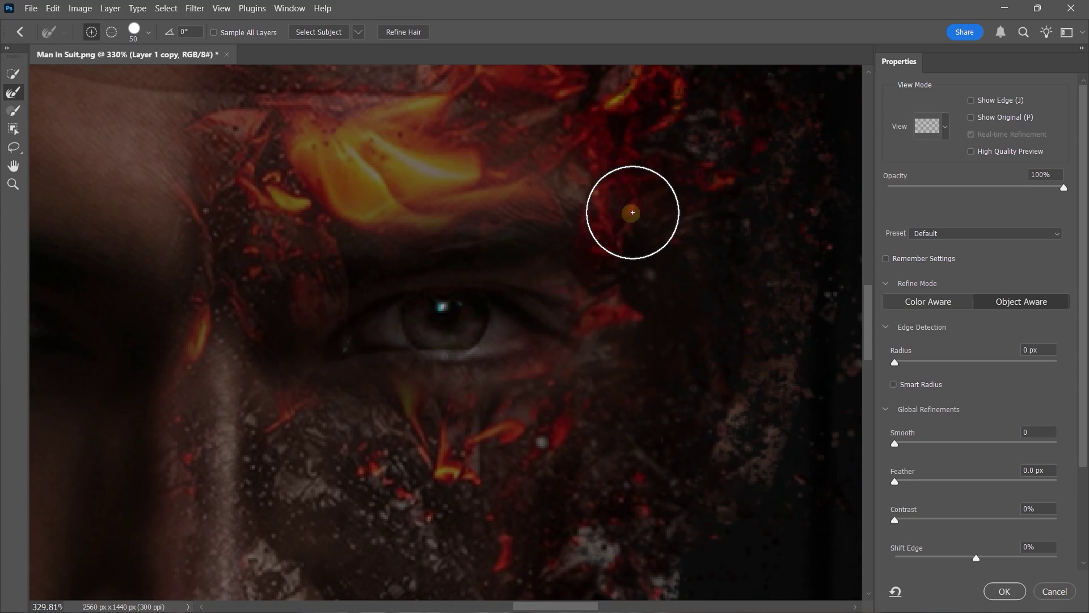
{"action": "left_click", "coordinate": [920, 133]}
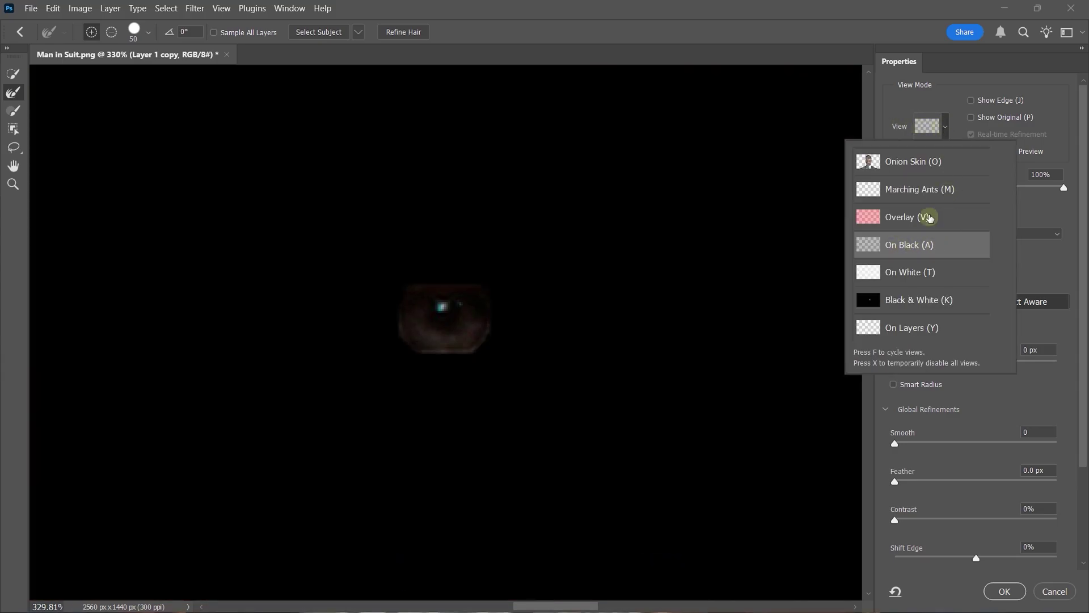
{"action": "left_click", "coordinate": [944, 132]}
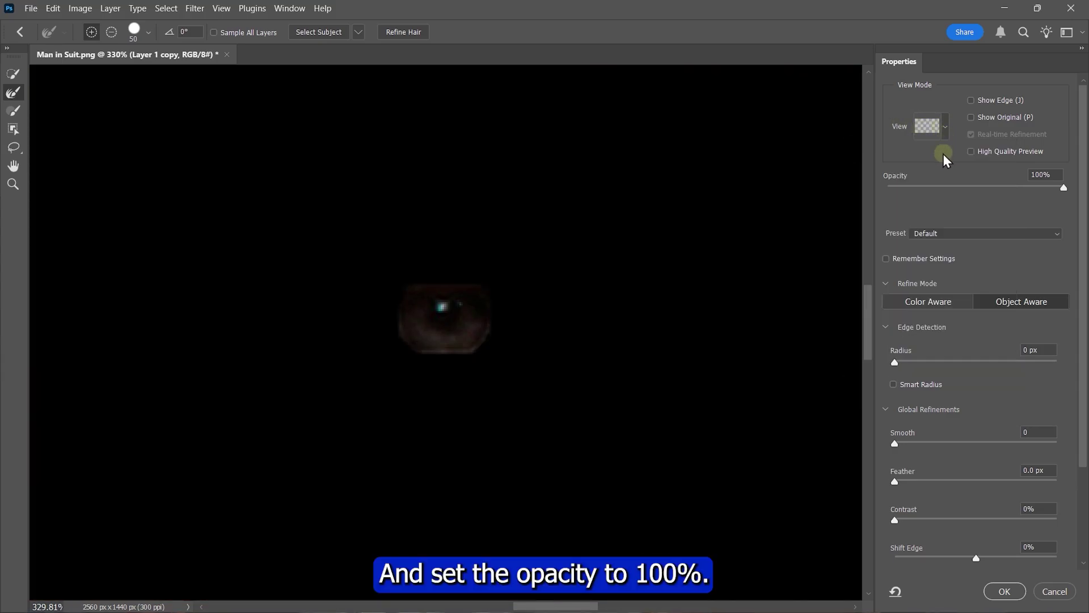
{"action": "left_click", "coordinate": [1039, 175]}
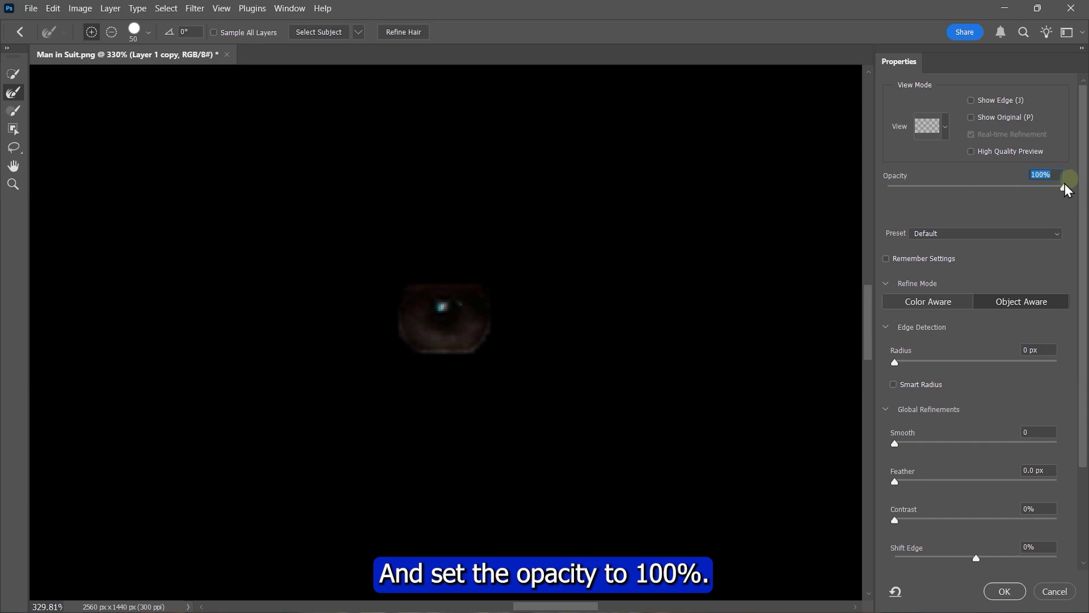
{"action": "scroll", "coordinate": [1084, 227], "scroll_direction": "down", "scroll_amount": 2}
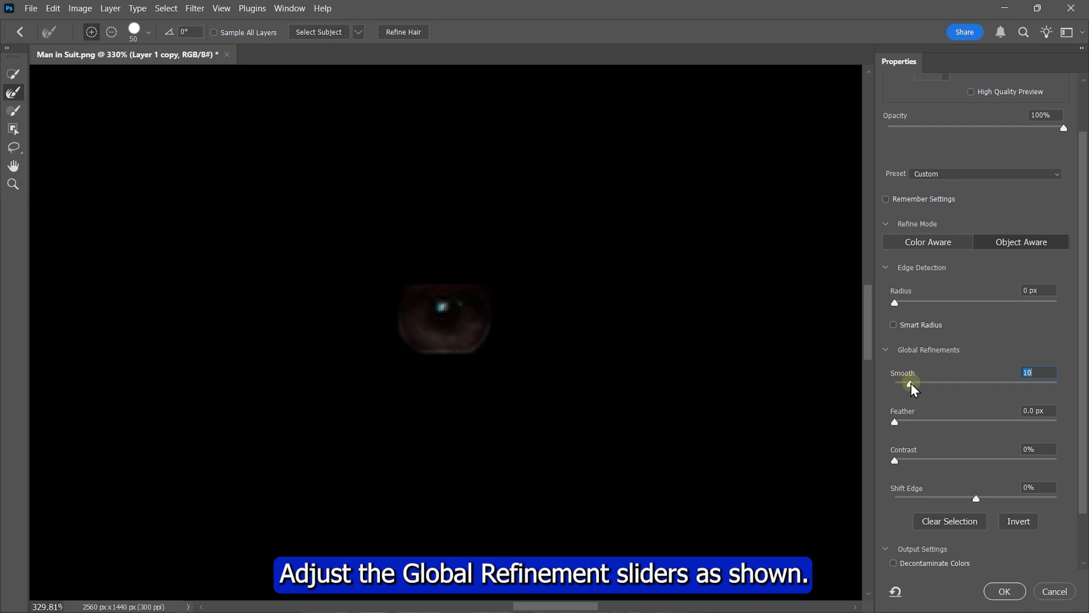
{"action": "left_click", "coordinate": [897, 421]}
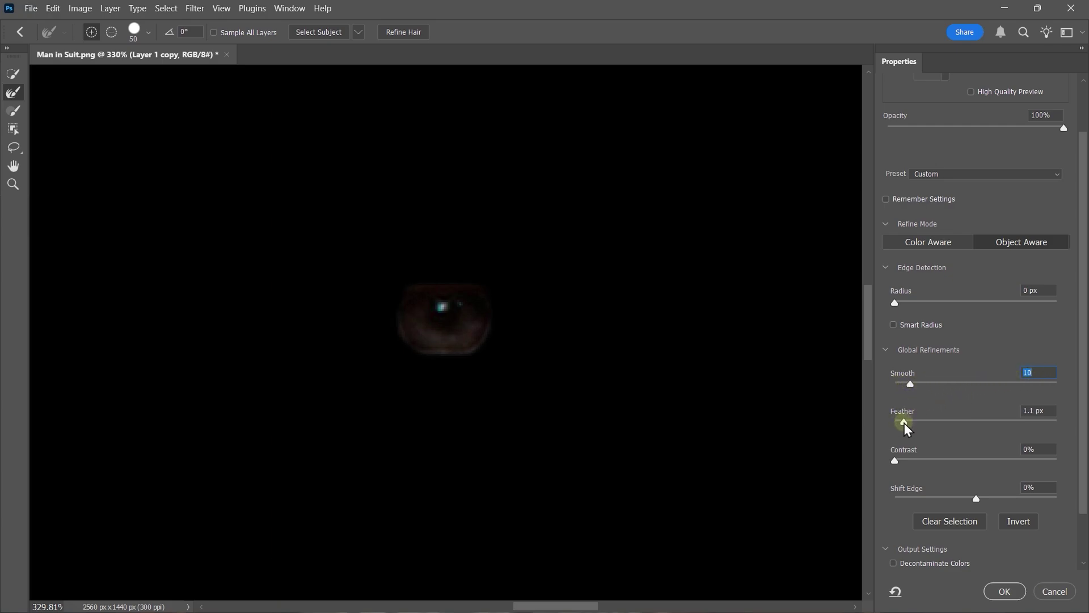
{"action": "left_click", "coordinate": [1024, 412]}
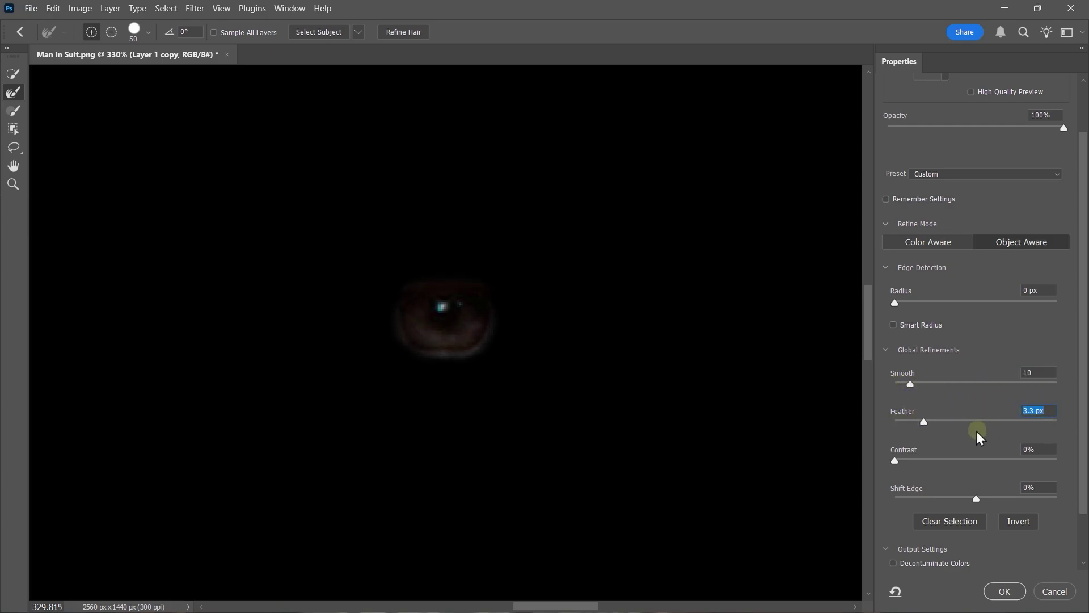
{"action": "left_click_drag", "start_coordinate": [976, 497], "coordinate": [975, 497]}
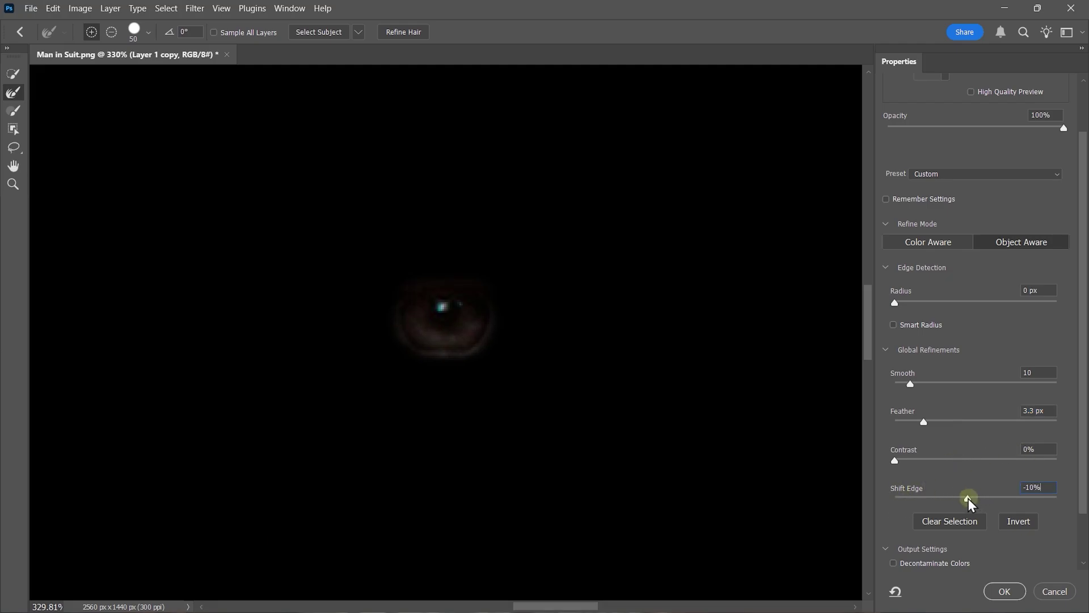
{"action": "left_click", "coordinate": [1004, 591]}
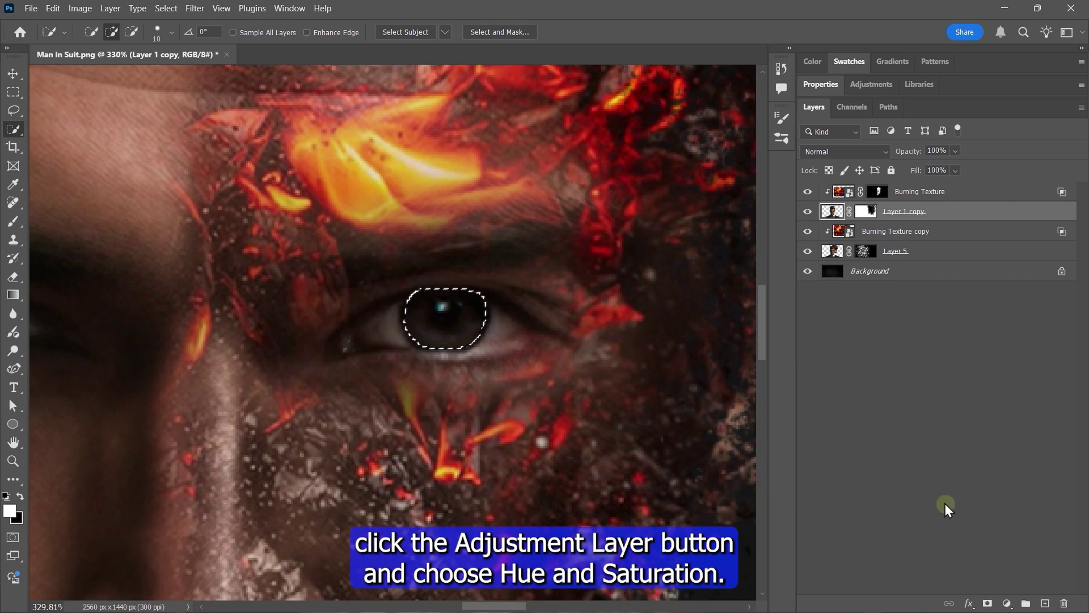
- Add a Hue/Saturation adjustment layer for the eye in Saturation blend mode
{"action": "left_click", "coordinate": [1013, 608]}
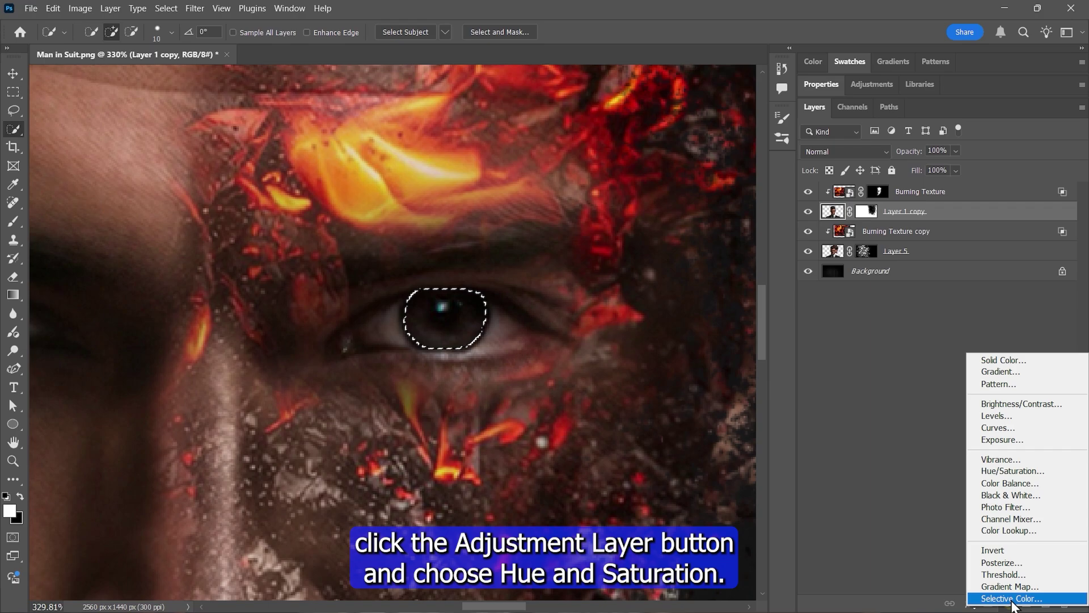
{"action": "left_click", "coordinate": [1007, 472]}
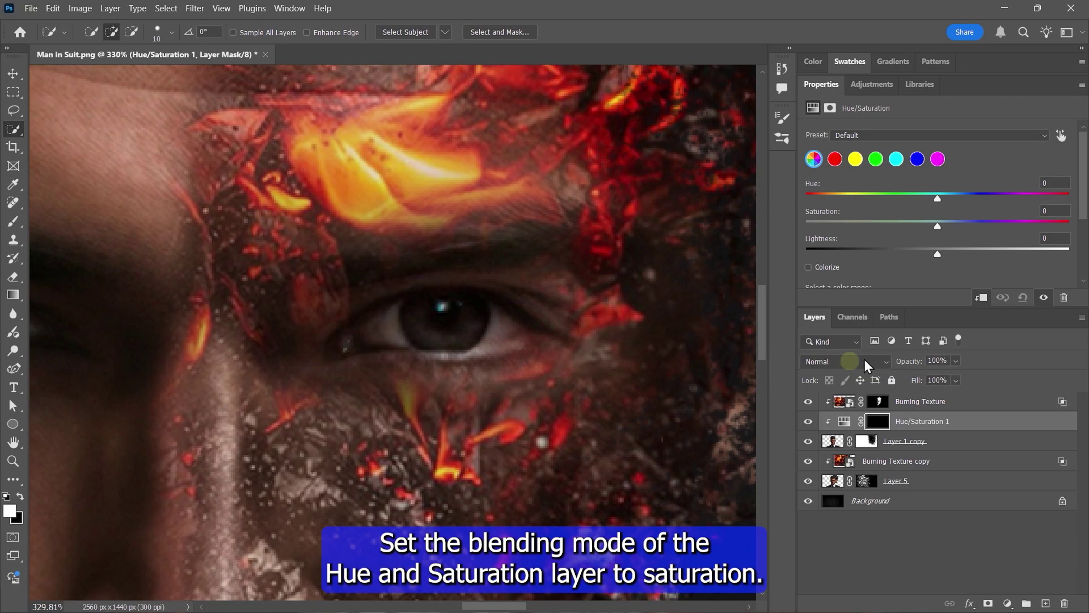
{"action": "left_click", "coordinate": [848, 361]}
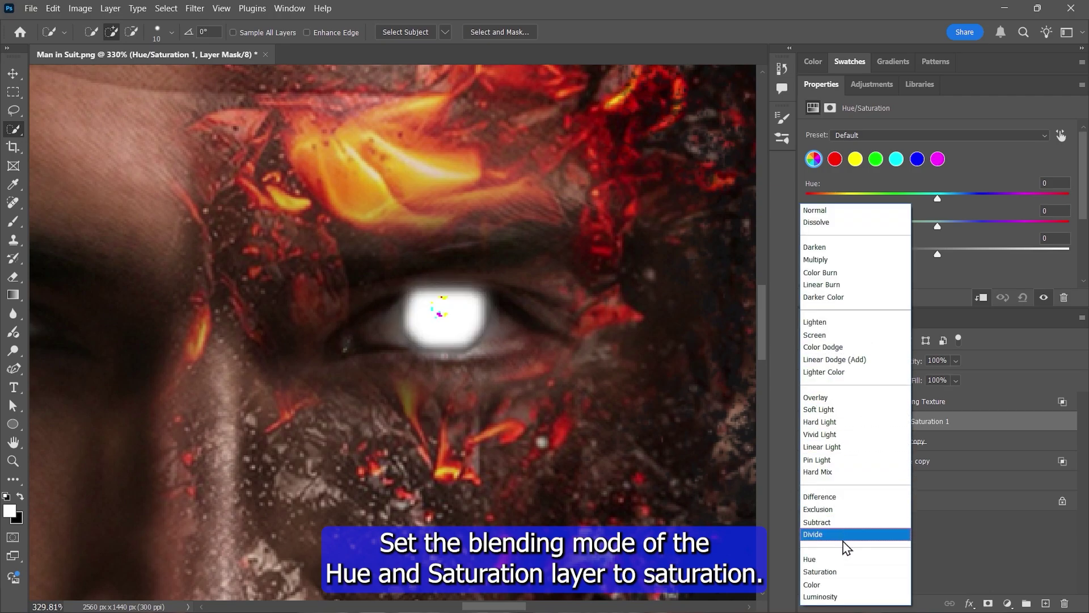
{"action": "left_click", "coordinate": [822, 572]}
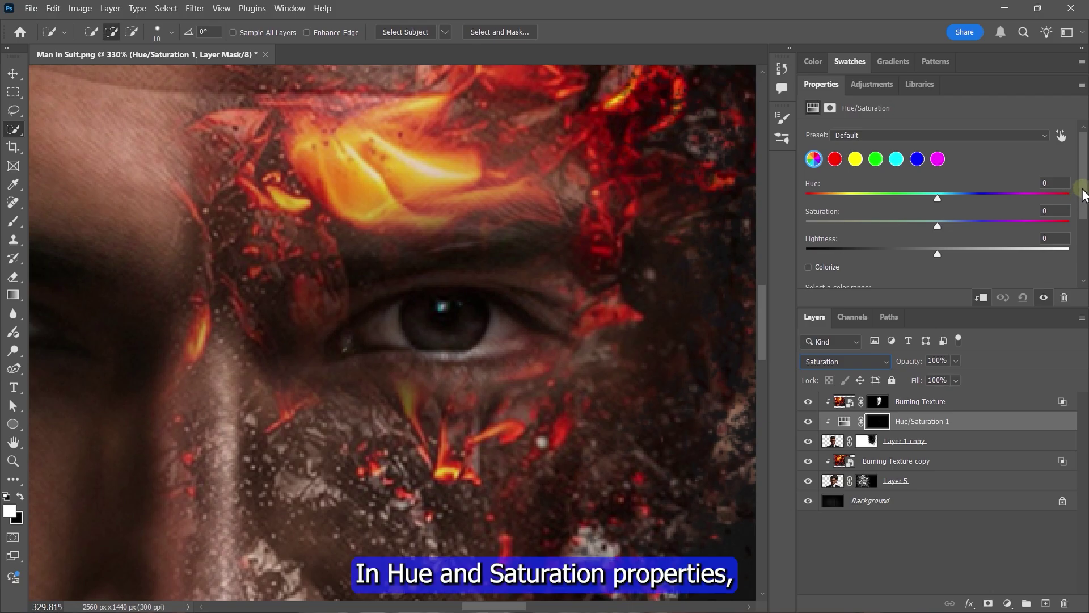
- Enable Colorize with Hue 40, Saturation 100 and Lightness +55
{"action": "left_click_drag", "start_coordinate": [1082, 191], "coordinate": [1083, 200]}
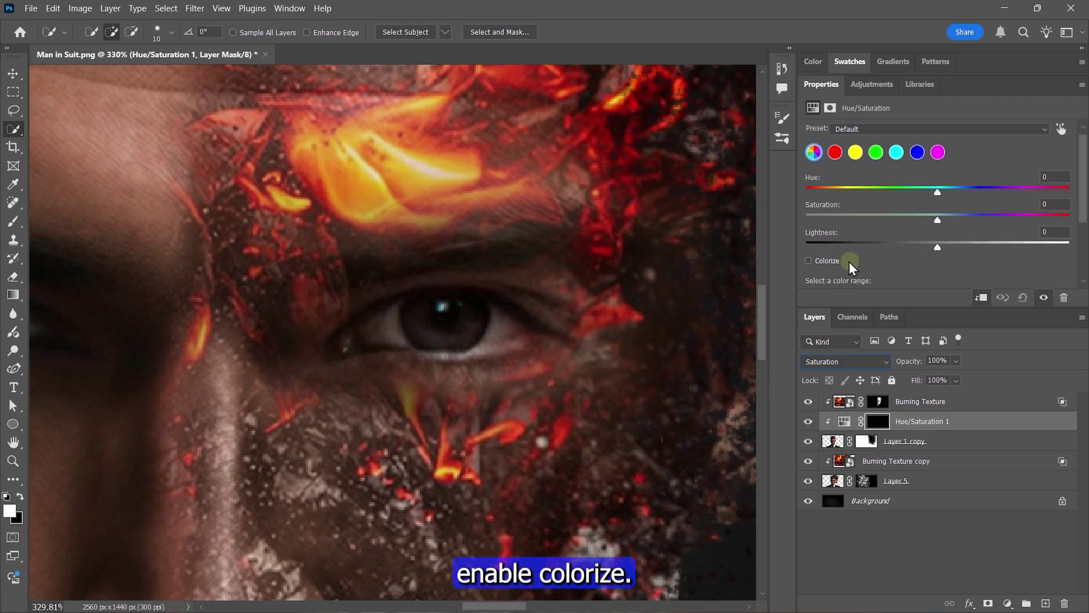
{"action": "left_click", "coordinate": [808, 262]}
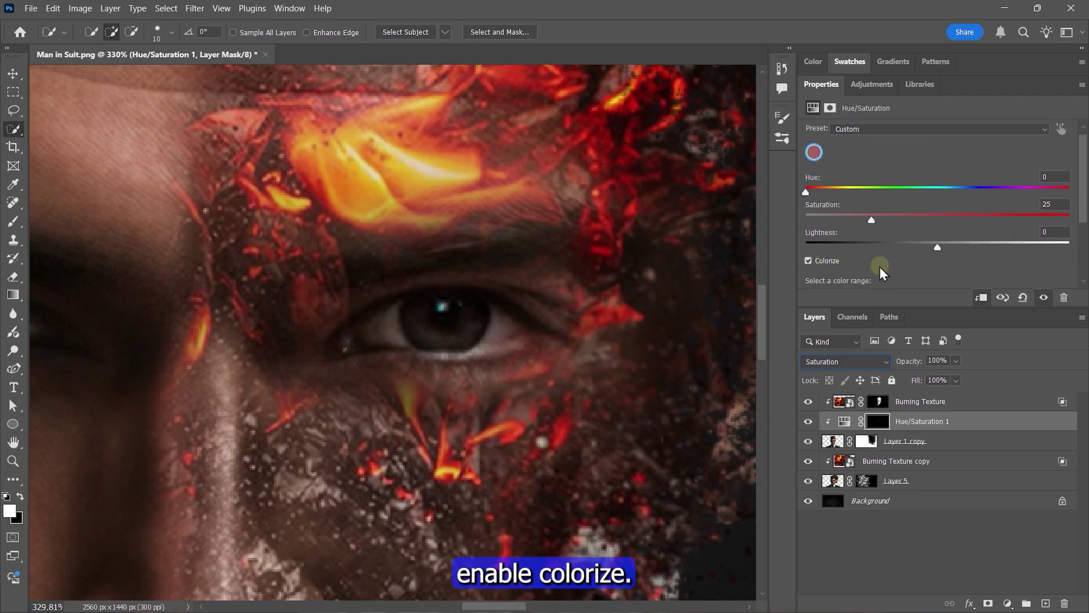
{"action": "left_click_drag", "start_coordinate": [806, 192], "coordinate": [1084, 225]}
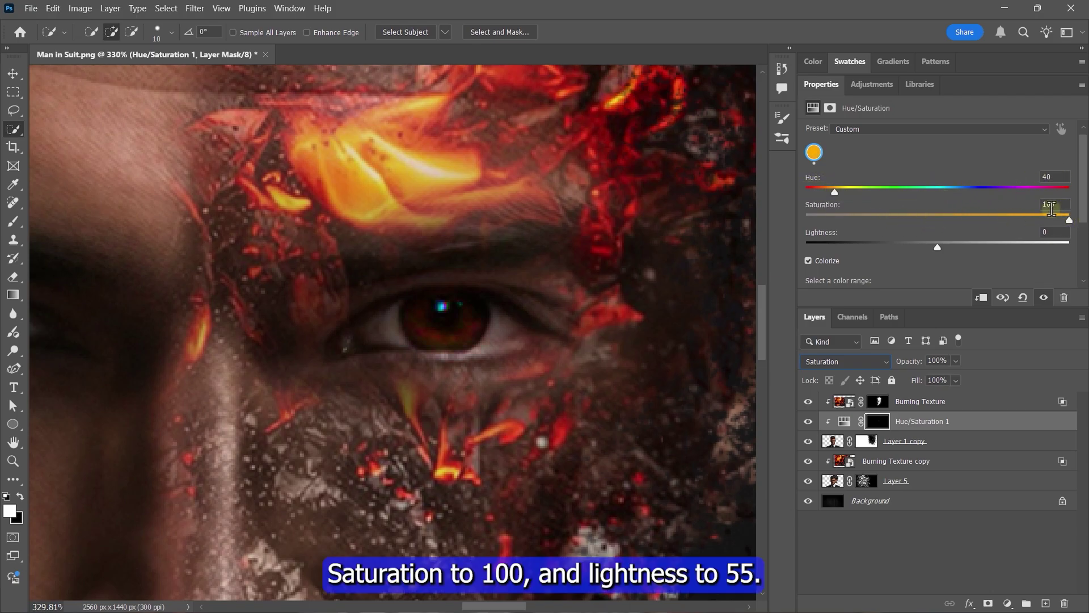
{"action": "left_click_drag", "start_coordinate": [937, 247], "coordinate": [1010, 248]}
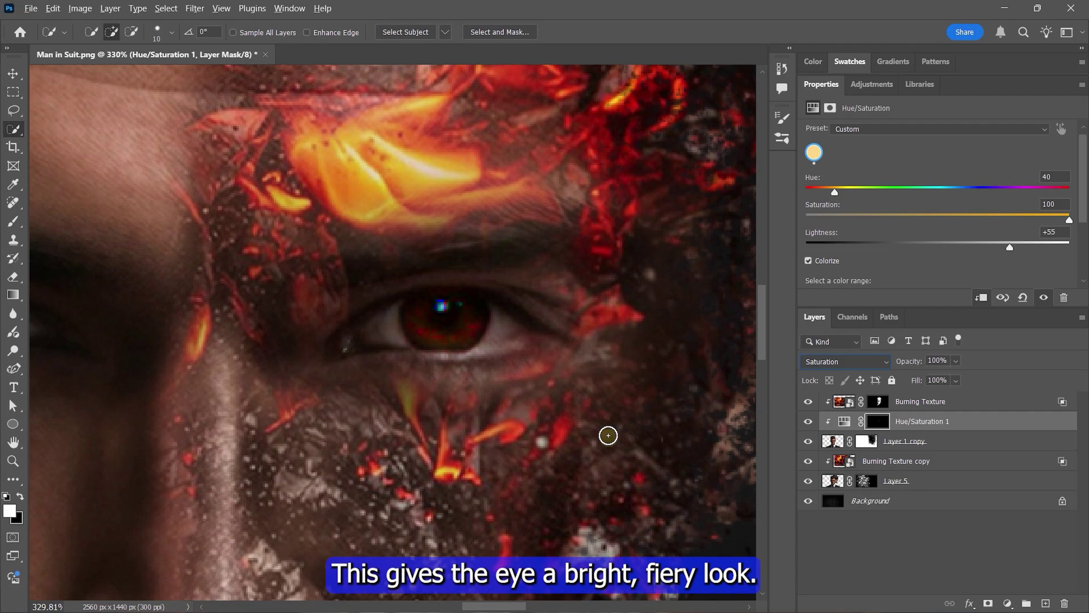
{"action": "key", "text": "ctrl+1"}
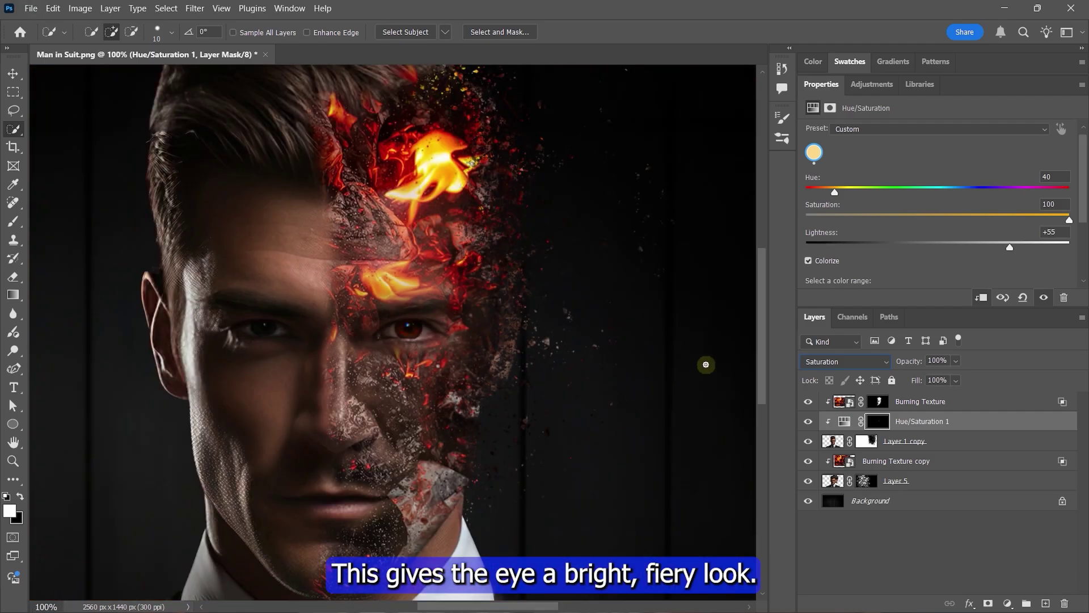
{"action": "key", "text": "ctrl+0"}
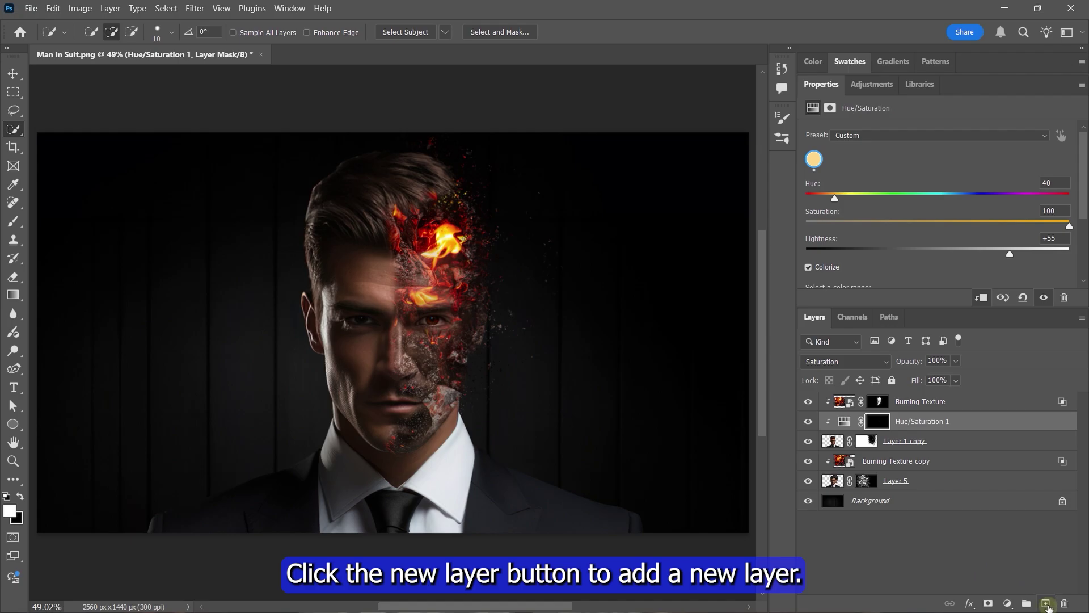
- Add a new Layer 6 above the adjustment and set it to Color Dodge
{"action": "left_click", "coordinate": [1048, 603]}
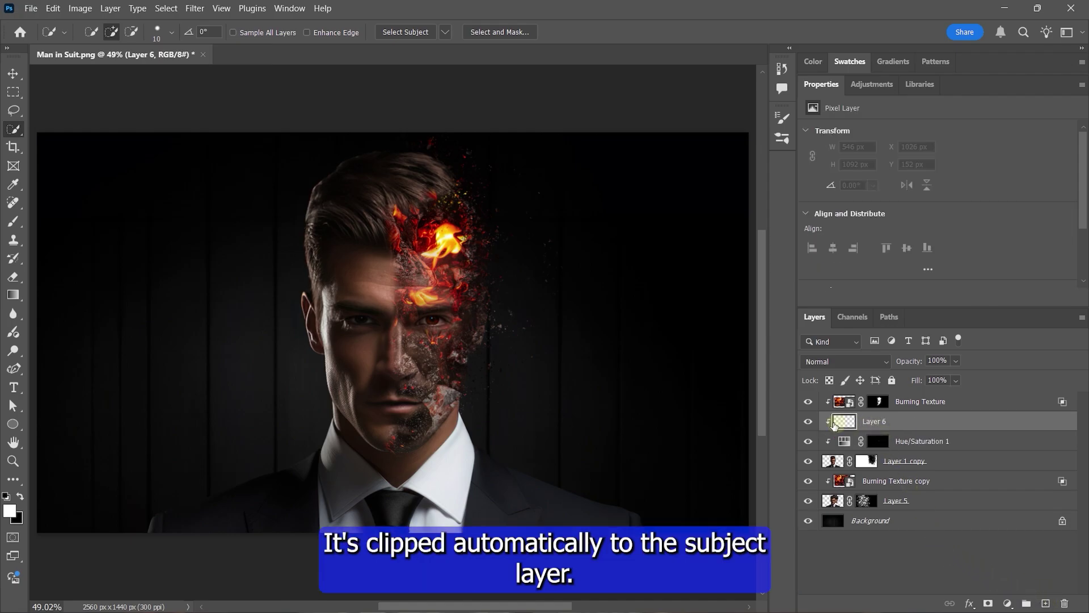
{"action": "key", "text": "b"}
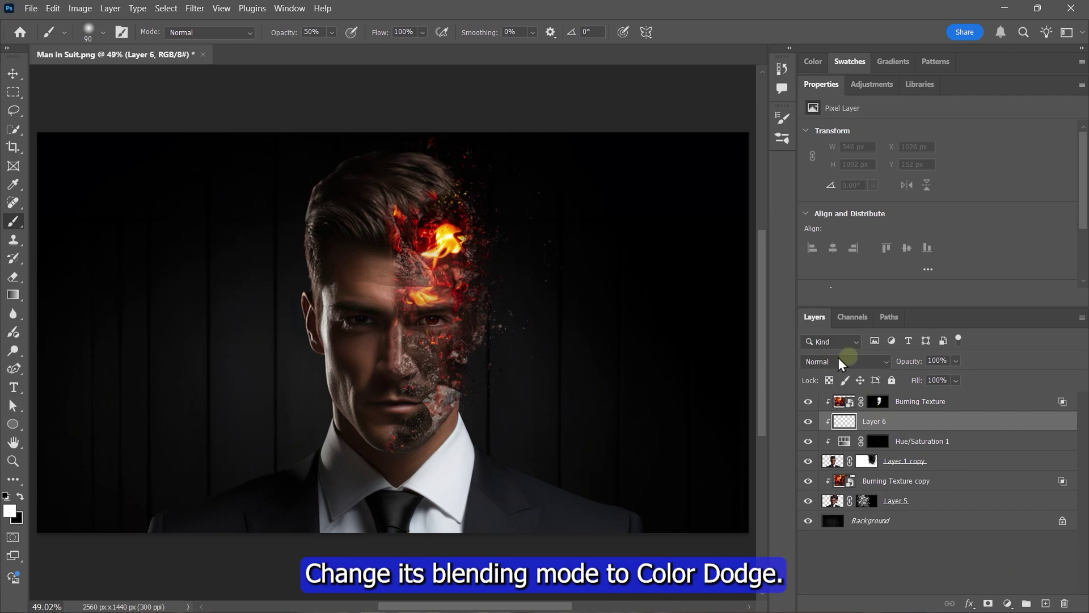
{"action": "left_click", "coordinate": [853, 361]}
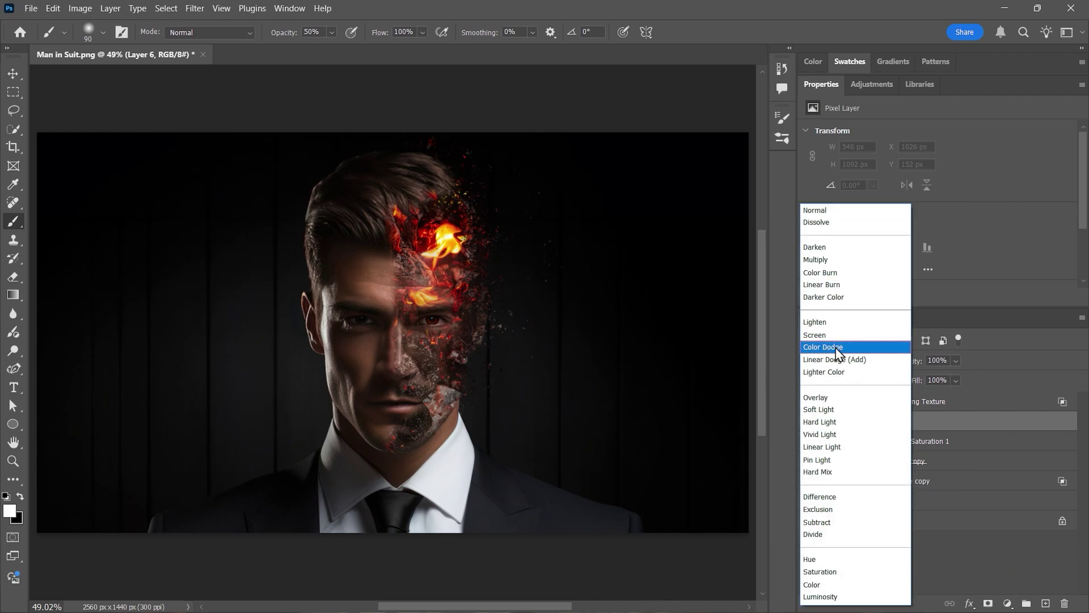
{"action": "left_click", "coordinate": [838, 347]}
{"action": "key", "text": "w"}
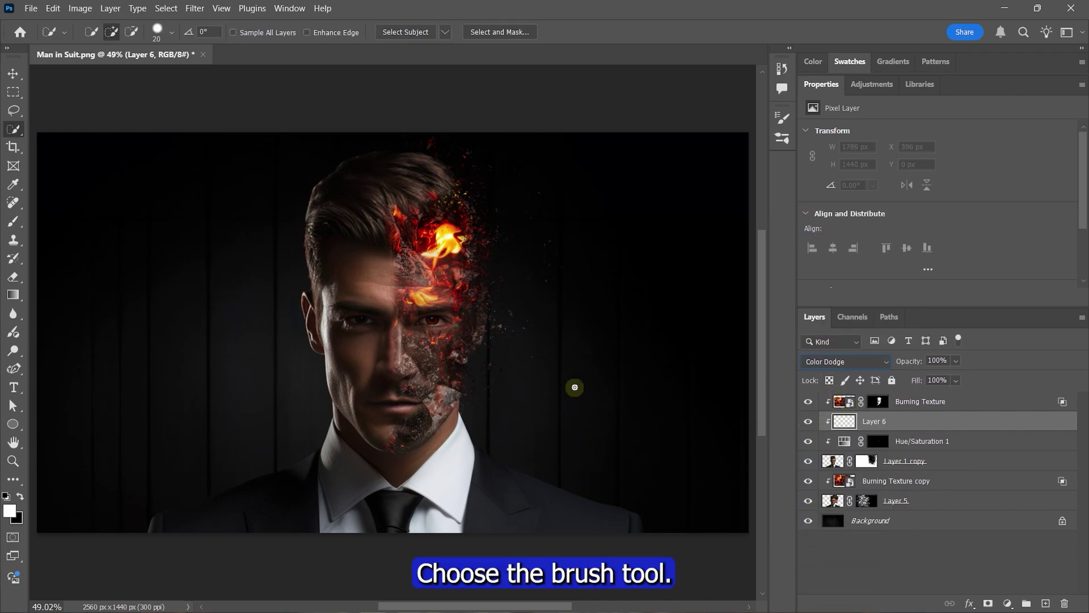
- Select the Brush tool and set the foreground colour to orange #ffa200
{"action": "left_click", "coordinate": [14, 222]}
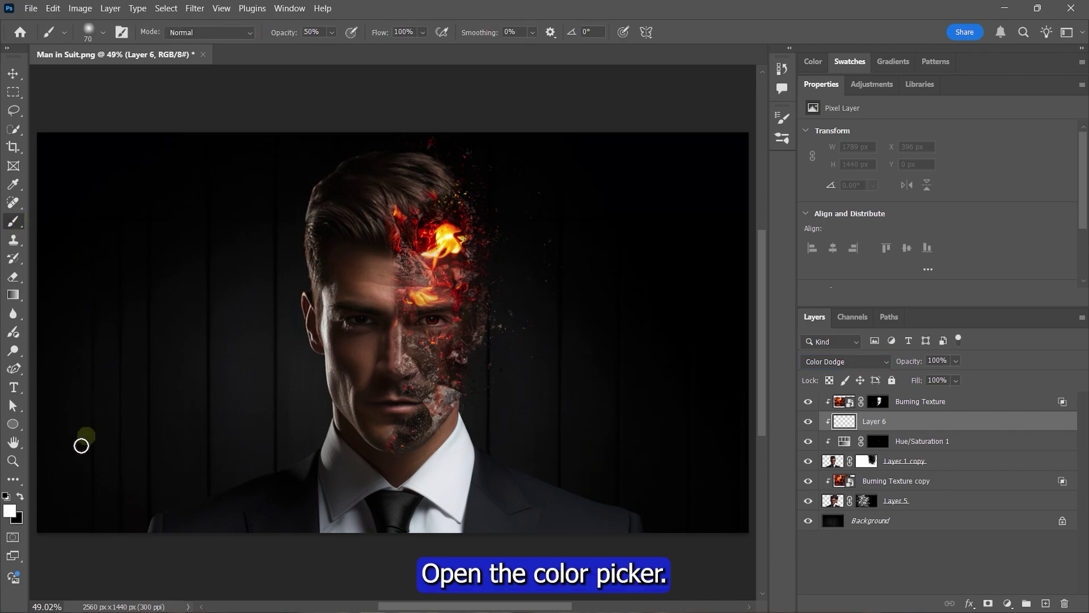
{"action": "left_click", "coordinate": [9, 510]}
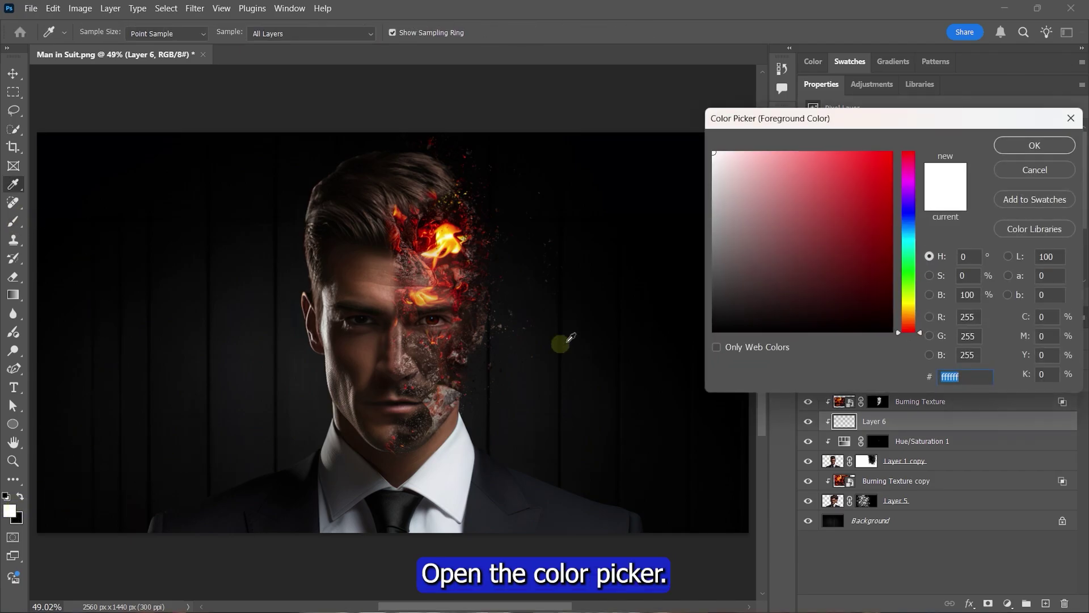
{"action": "left_click", "coordinate": [908, 309]}
{"action": "left_click_drag", "start_coordinate": [908, 310], "coordinate": [909, 314]}
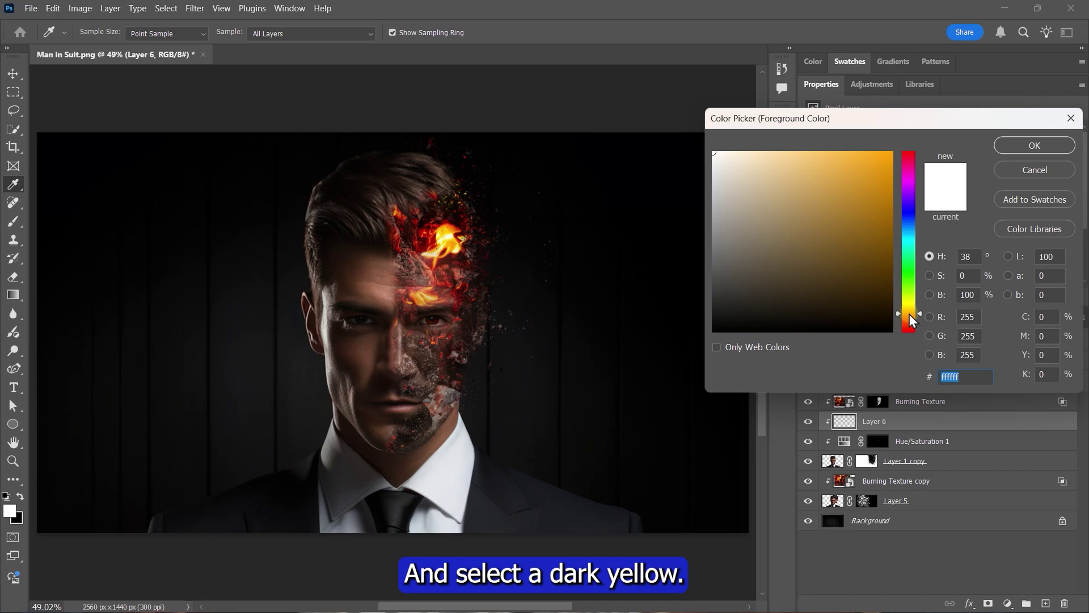
{"action": "left_click_drag", "start_coordinate": [883, 190], "coordinate": [896, 117]}
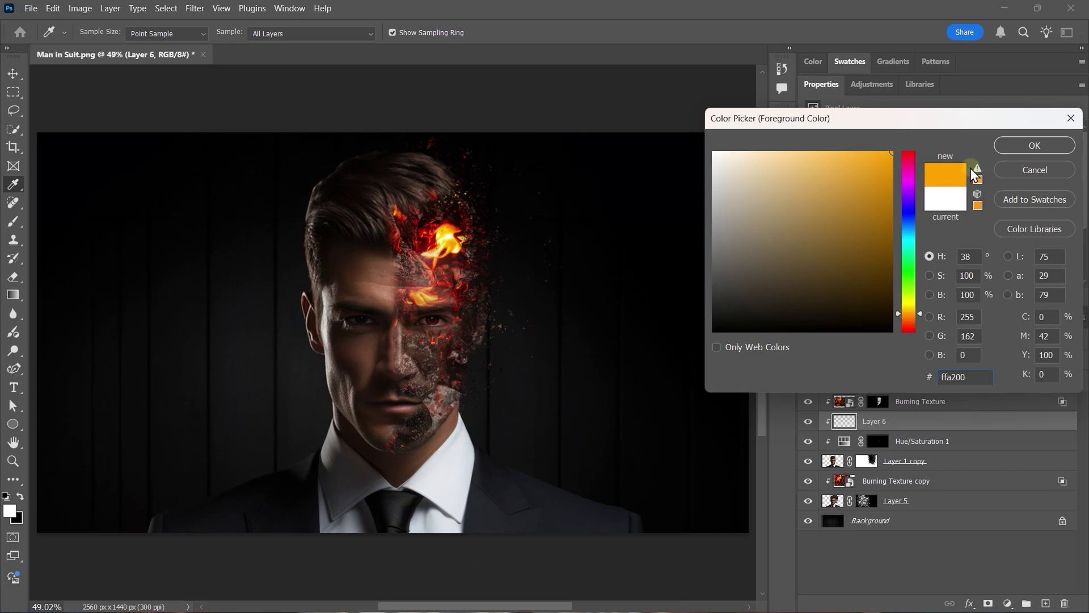
{"action": "left_click", "coordinate": [1034, 146]}
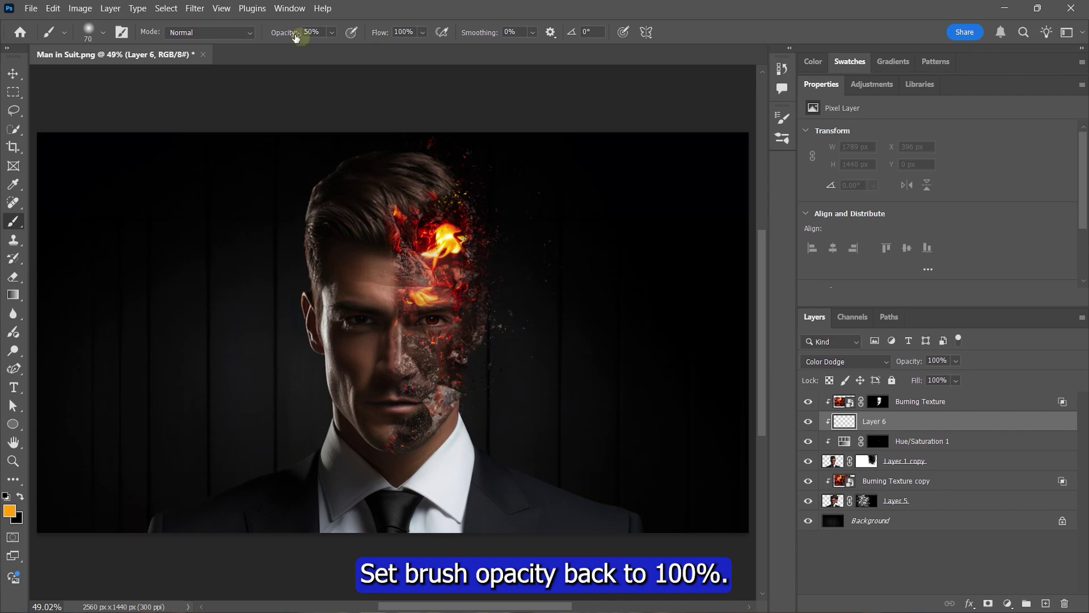
- Paint orange glow on the face and forehead at 100% brush opacity, then lower Layer 11 to 35%
{"action": "left_click_drag", "start_coordinate": [332, 33], "coordinate": [374, 52]}
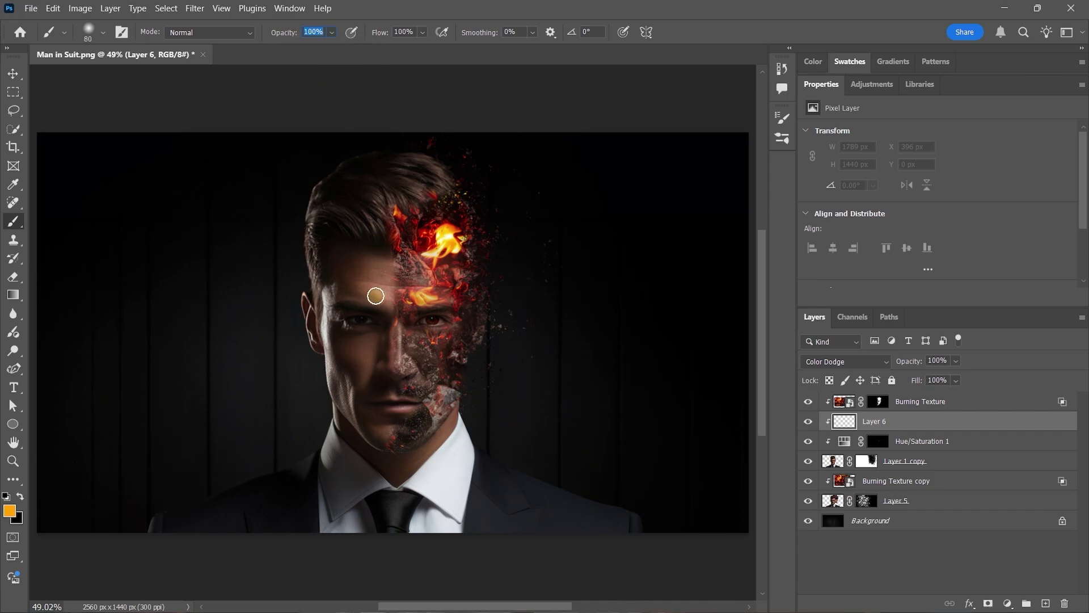
{"action": "key", "text": "bracketright"}
{"action": "key", "text": "bracketright"}
{"action": "key", "text": "bracketright"}
{"action": "key", "text": "bracketright"}
{"action": "key", "text": "bracketright"}
{"action": "key", "text": "bracketright"}
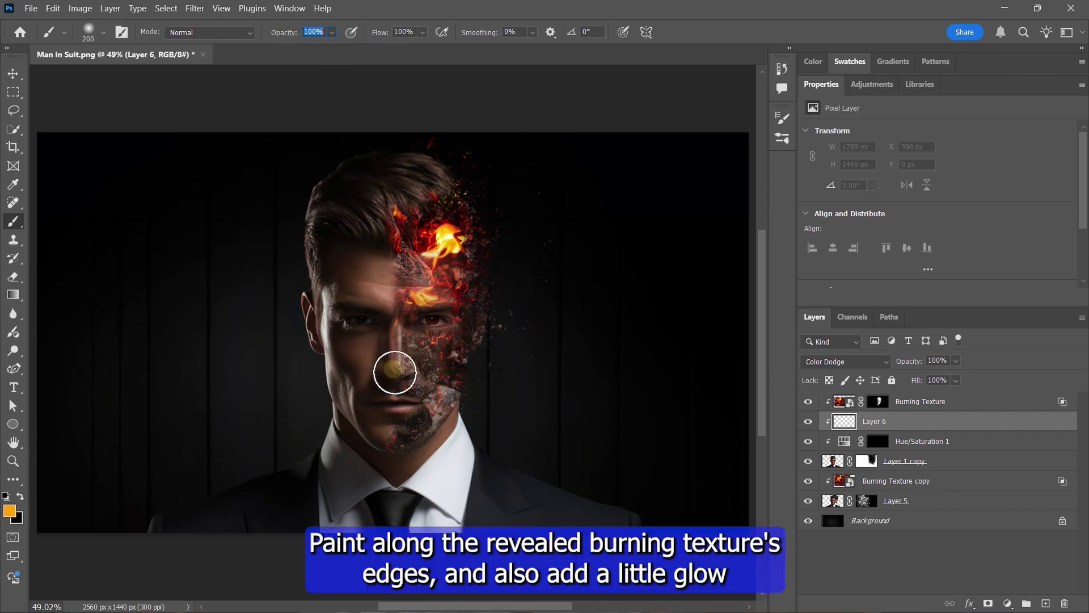
{"action": "mouse_move", "coordinate": [395, 372]}
{"action": "left_mouse_down"}
{"action": "mouse_move", "coordinate": [399, 227]}
{"action": "mouse_move", "coordinate": [420, 208]}
{"action": "mouse_move", "coordinate": [414, 333]}
{"action": "mouse_move", "coordinate": [393, 432]}
{"action": "mouse_move", "coordinate": [407, 393]}
{"action": "mouse_move", "coordinate": [393, 344]}
{"action": "left_mouse_up"}
{"action": "mouse_move", "coordinate": [378, 287]}
{"action": "left_mouse_down"}
{"action": "mouse_move", "coordinate": [354, 292]}
{"action": "mouse_move", "coordinate": [366, 296]}
{"action": "left_mouse_up"}
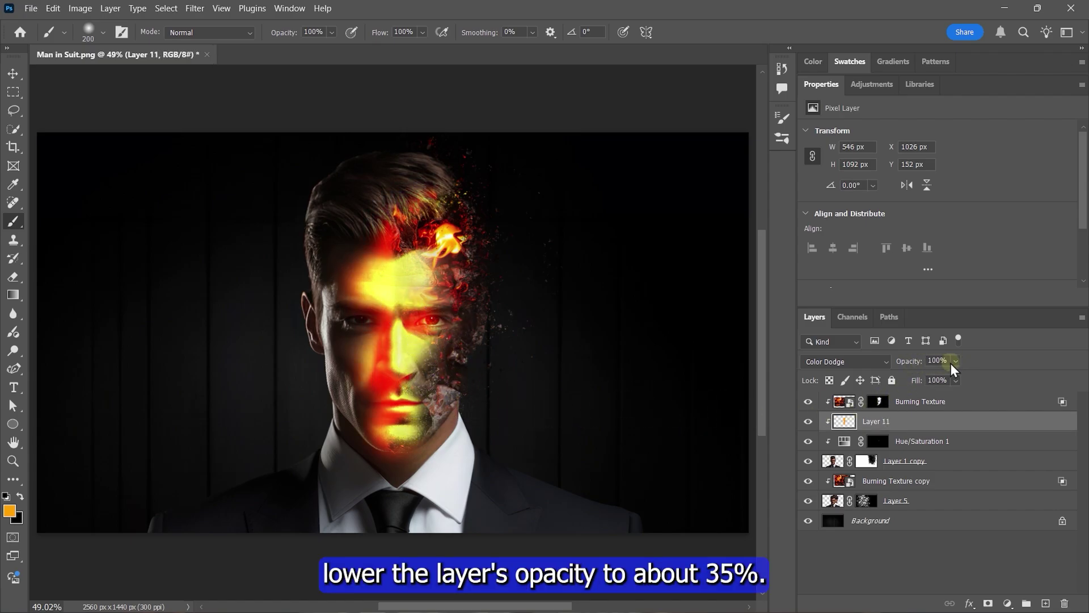
{"action": "left_click_drag", "start_coordinate": [950, 375], "coordinate": [927, 376]}
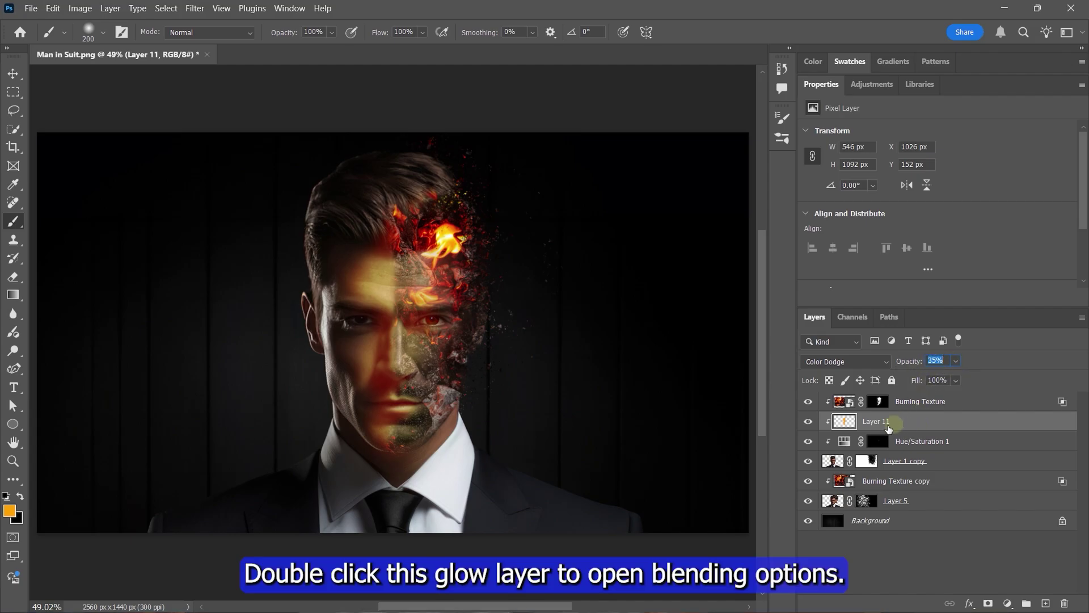
- Uncheck Transparency Shapes Layer and split Layer 11's Current Layer white slider at 98
{"action": "double_click", "coordinate": [934, 427]}
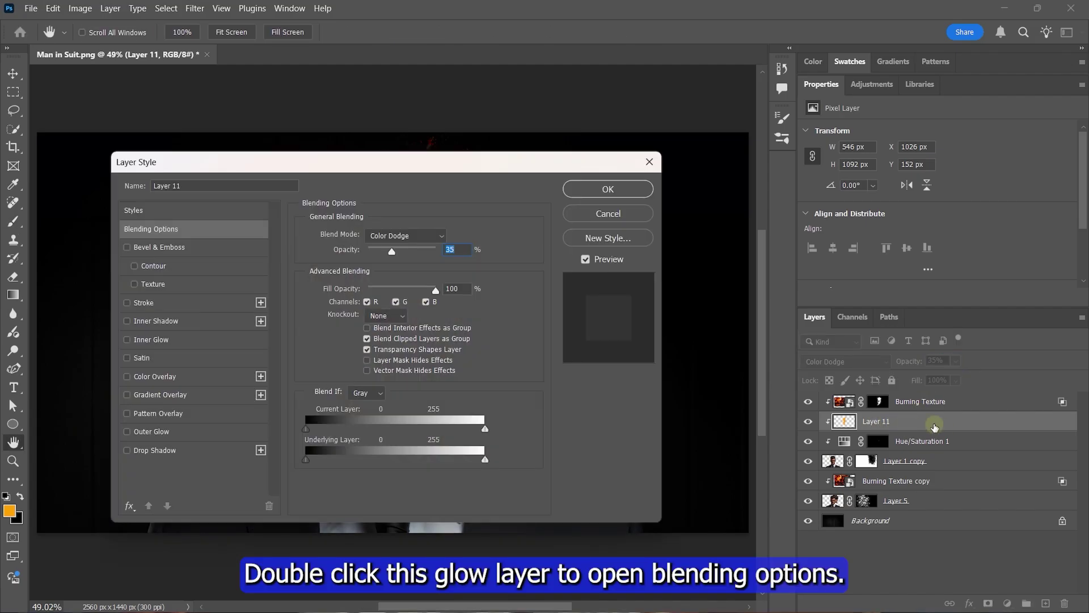
{"action": "left_click_drag", "start_coordinate": [314, 189], "coordinate": [700, 134]}
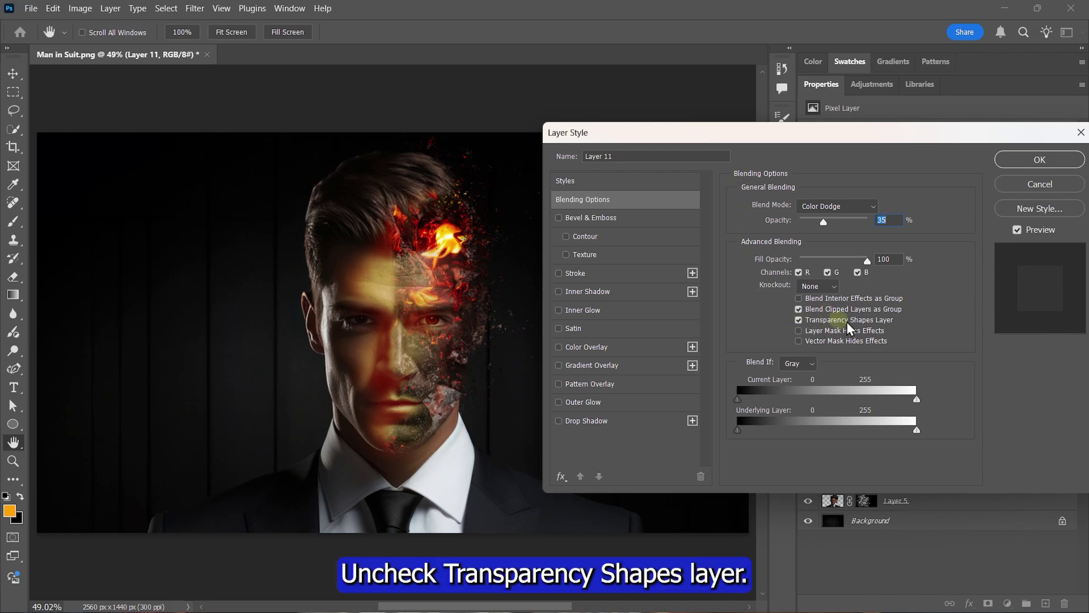
{"action": "left_click", "coordinate": [799, 319]}
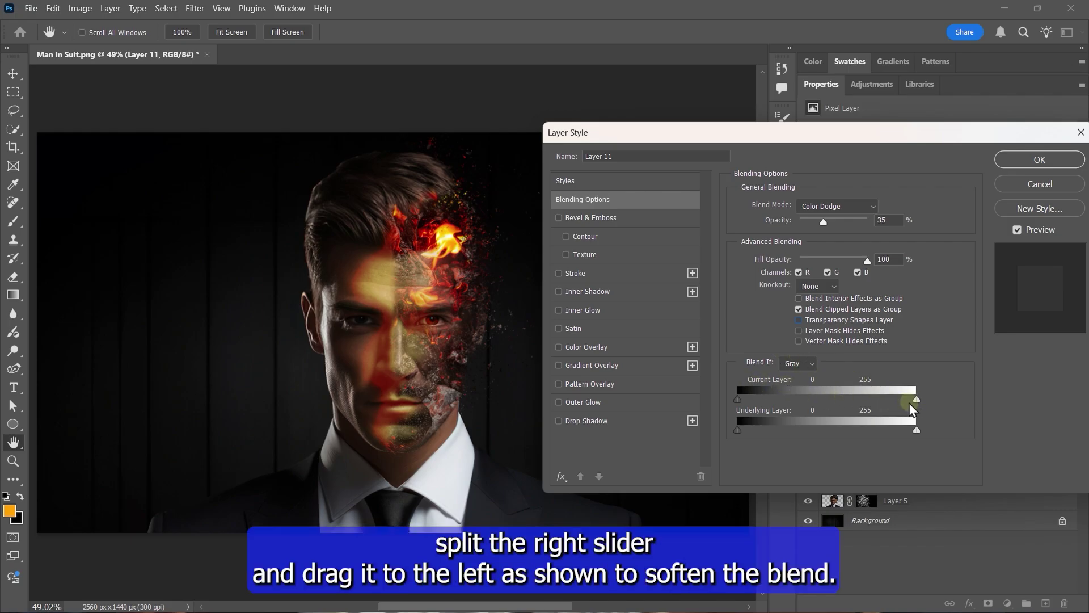
{"action": "left_click_drag", "start_coordinate": [909, 403], "coordinate": [848, 405]}
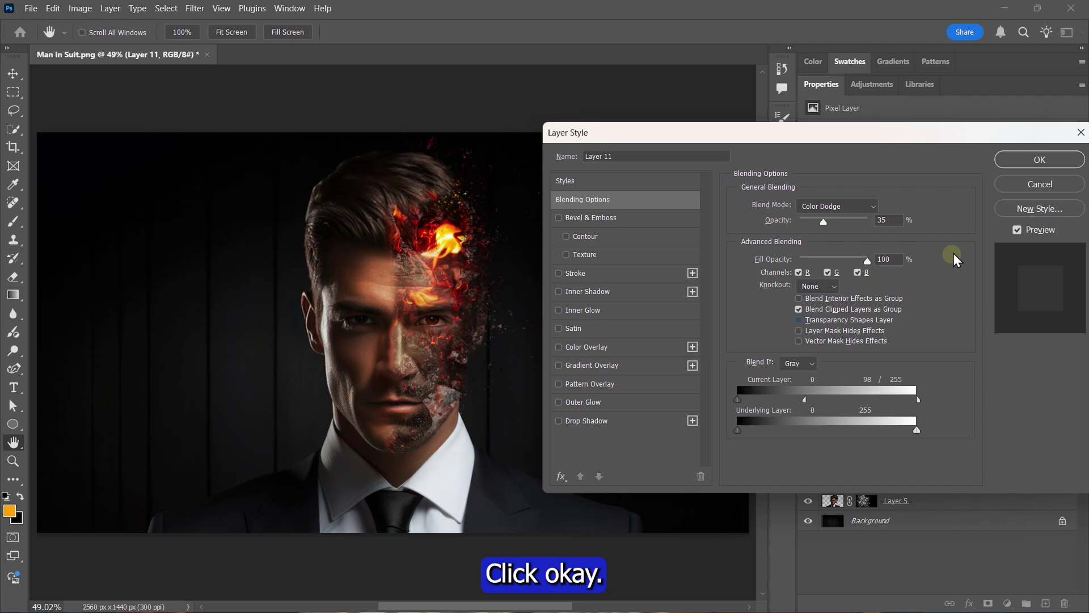
{"action": "left_click", "coordinate": [1040, 160]}
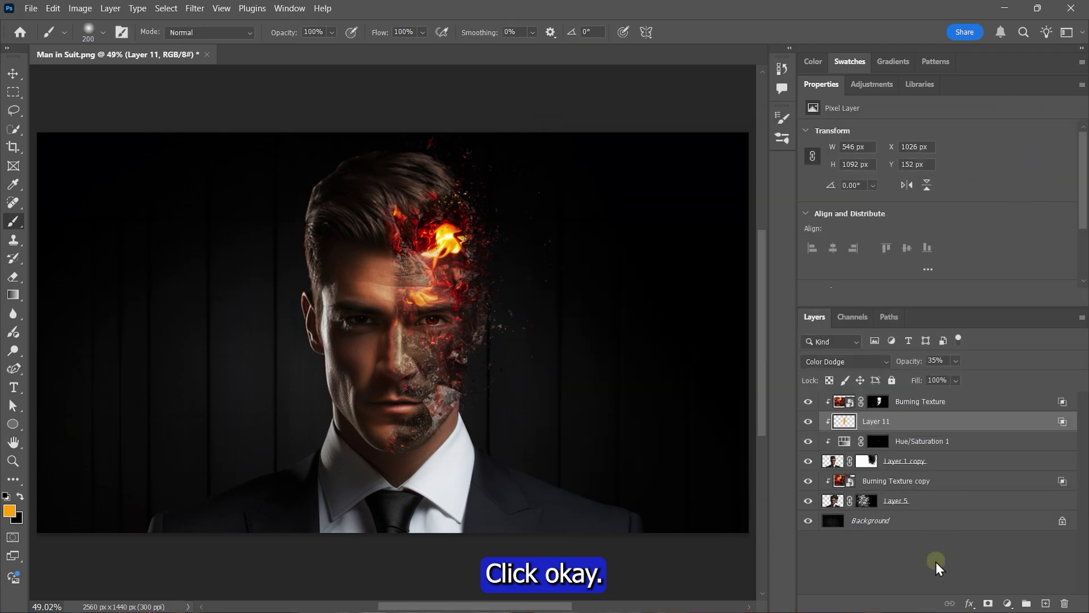
{"action": "left_click", "coordinate": [879, 558]}
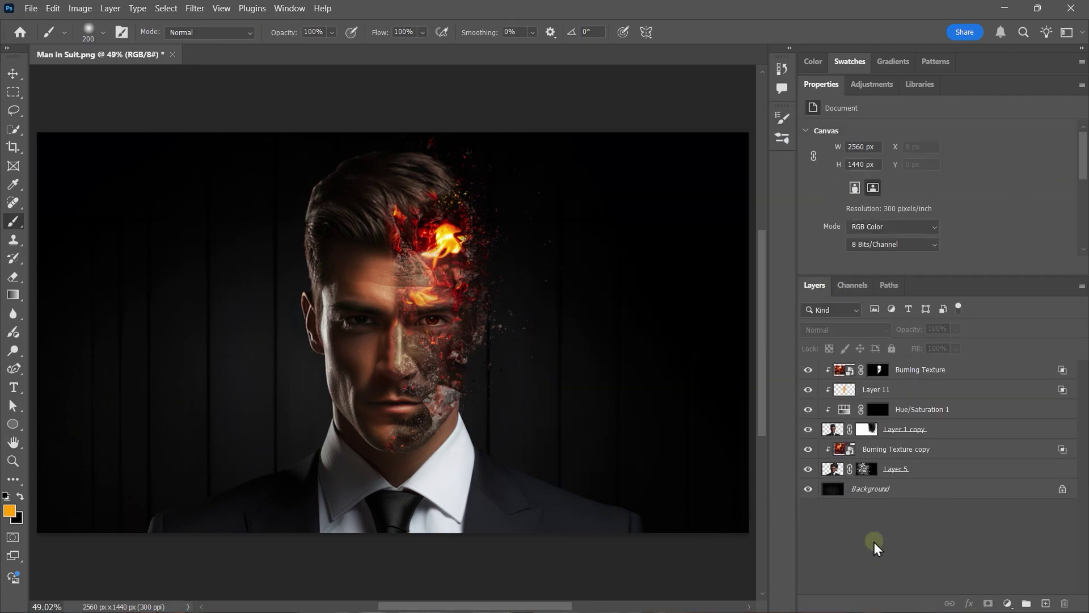
- Drag Fiery Sparks.jpg onto the canvas, shrink it and rotate it 90° over the face
{"action": "key", "text": "alt+Tab"}
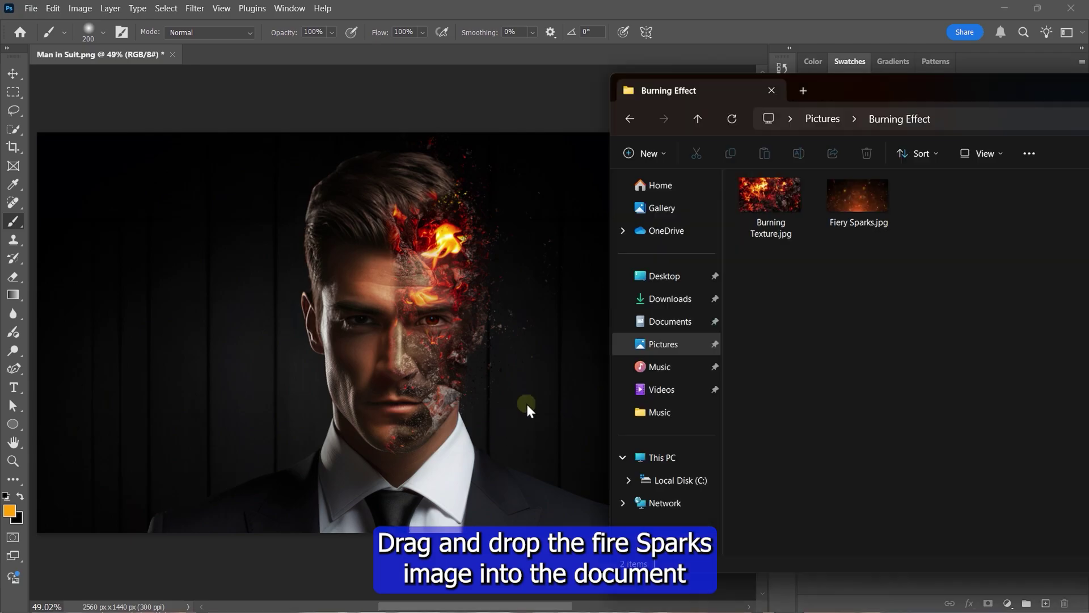
{"action": "left_click_drag", "start_coordinate": [863, 201], "coordinate": [423, 354]}
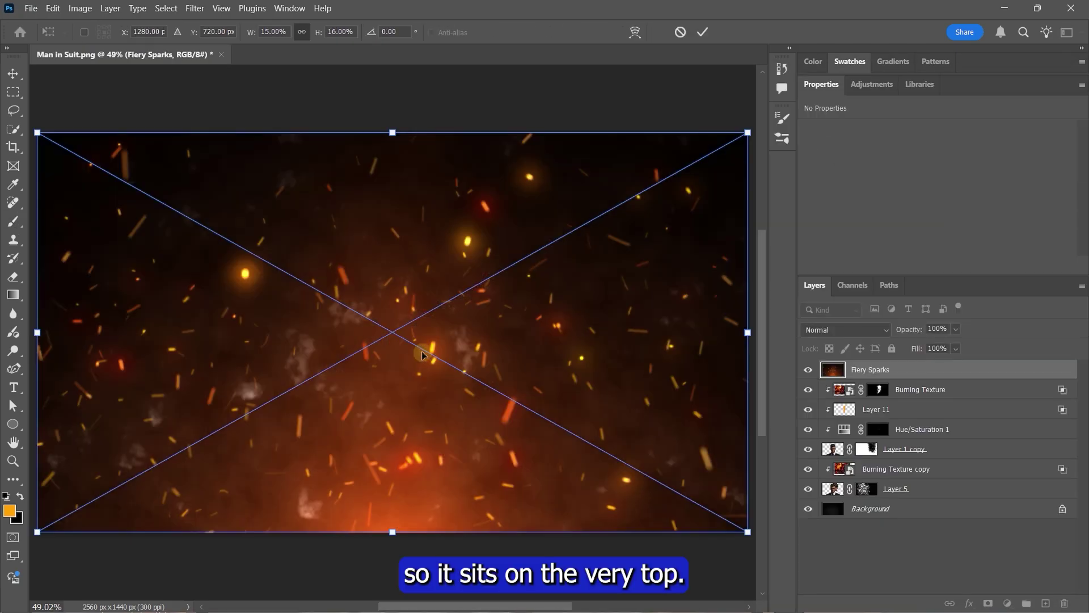
{"action": "left_click_drag", "start_coordinate": [748, 132], "coordinate": [610, 206]}
{"action": "left_click_drag", "start_coordinate": [389, 188], "coordinate": [490, 329]}
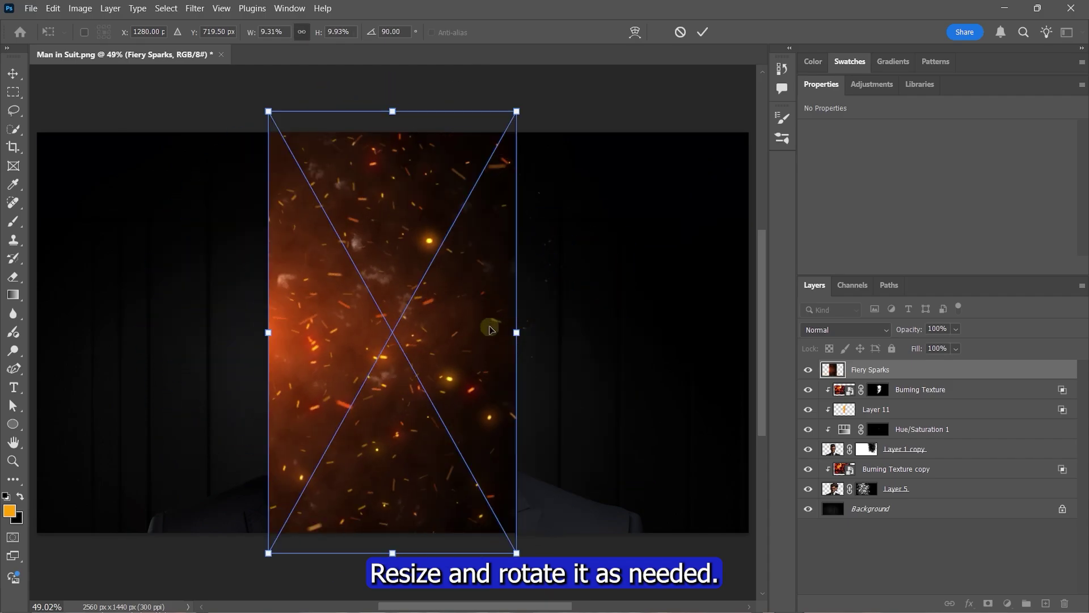
{"action": "left_click_drag", "start_coordinate": [516, 111], "coordinate": [486, 151]}
{"action": "left_click_drag", "start_coordinate": [439, 249], "coordinate": [492, 279]}
- Fit the sparks to 783×1391 px over the face's right side and keep 100% opacity
{"action": "left_click", "coordinate": [956, 329]}
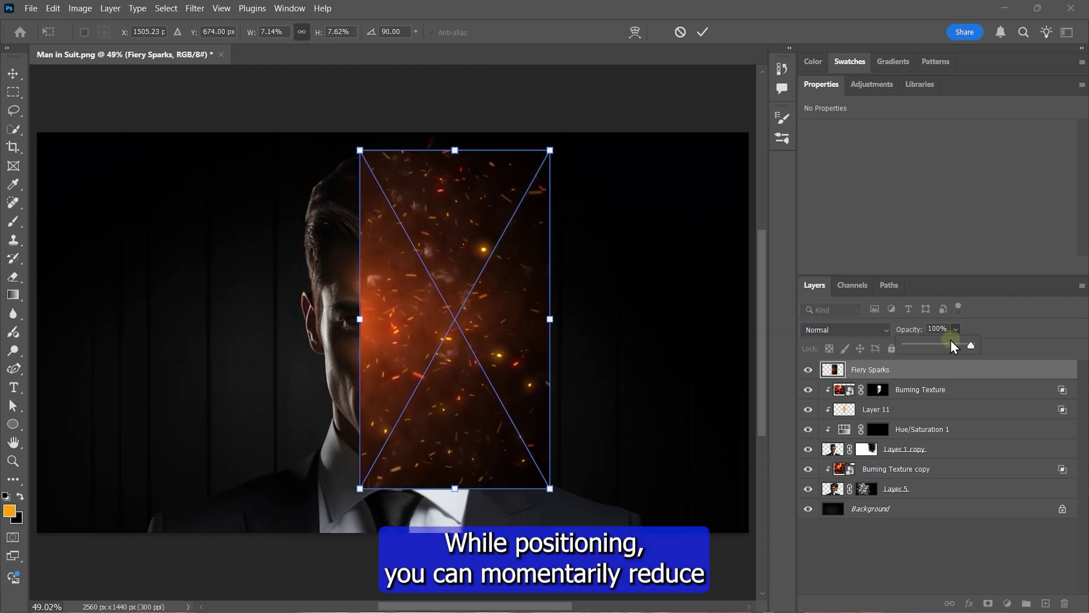
{"action": "left_click_drag", "start_coordinate": [953, 346], "coordinate": [938, 346]}
{"action": "left_click_drag", "start_coordinate": [454, 340], "coordinate": [474, 322]}
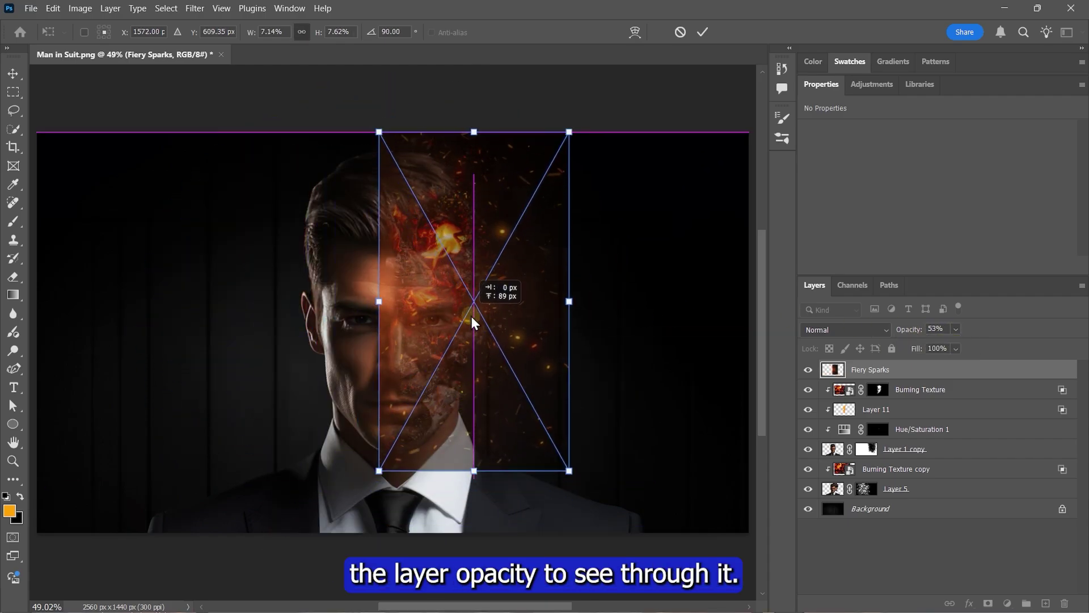
{"action": "left_click_drag", "start_coordinate": [569, 470], "coordinate": [593, 518]}
{"action": "key", "text": "Return"}
{"action": "key", "text": "b"}
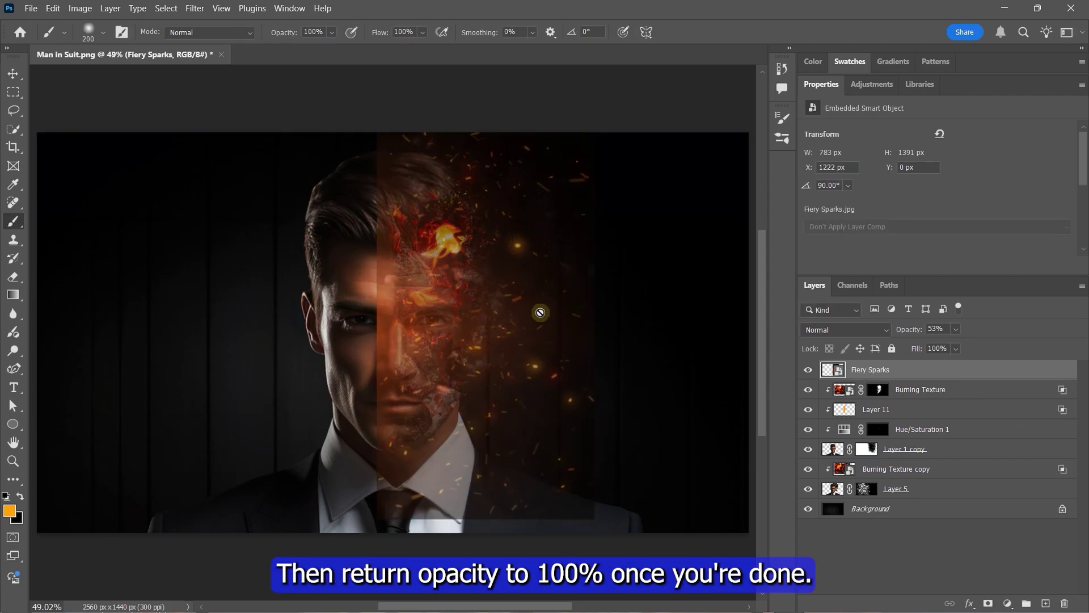
{"action": "left_click", "coordinate": [956, 329]}
{"action": "left_click_drag", "start_coordinate": [965, 345], "coordinate": [1001, 351]}
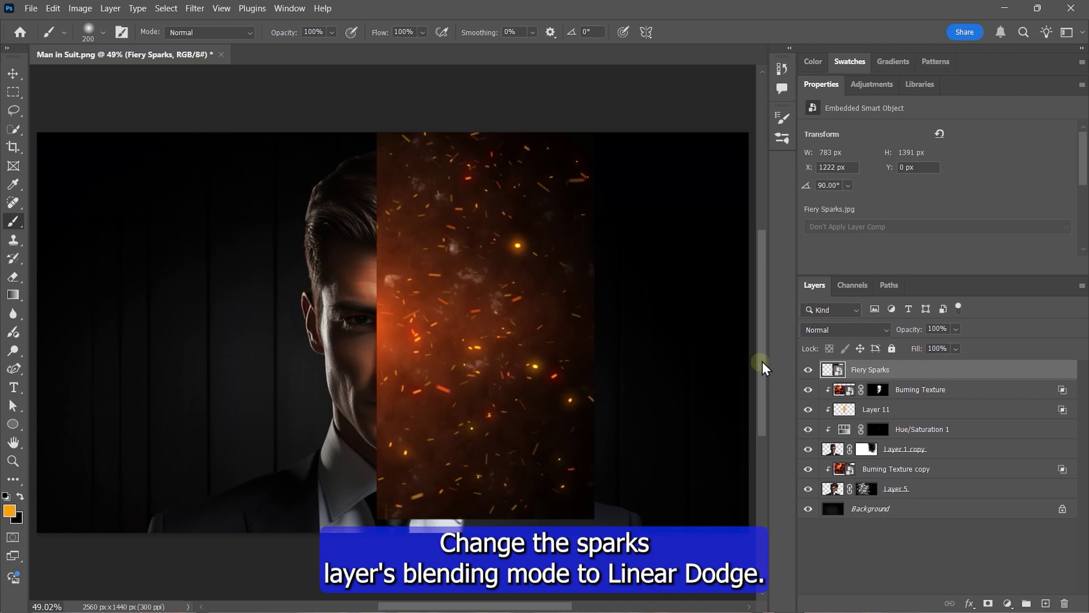
- Set Fiery Sparks to Linear Dodge (Add) and split its Current Layer black slider at 0/206
{"action": "left_click", "coordinate": [827, 329]}
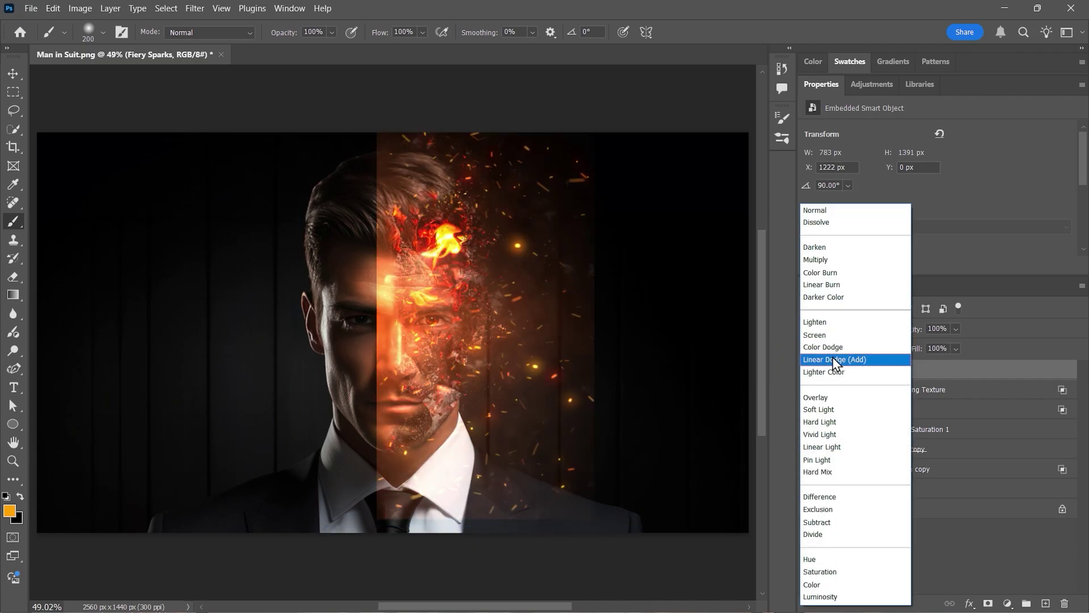
{"action": "left_click", "coordinate": [856, 365]}
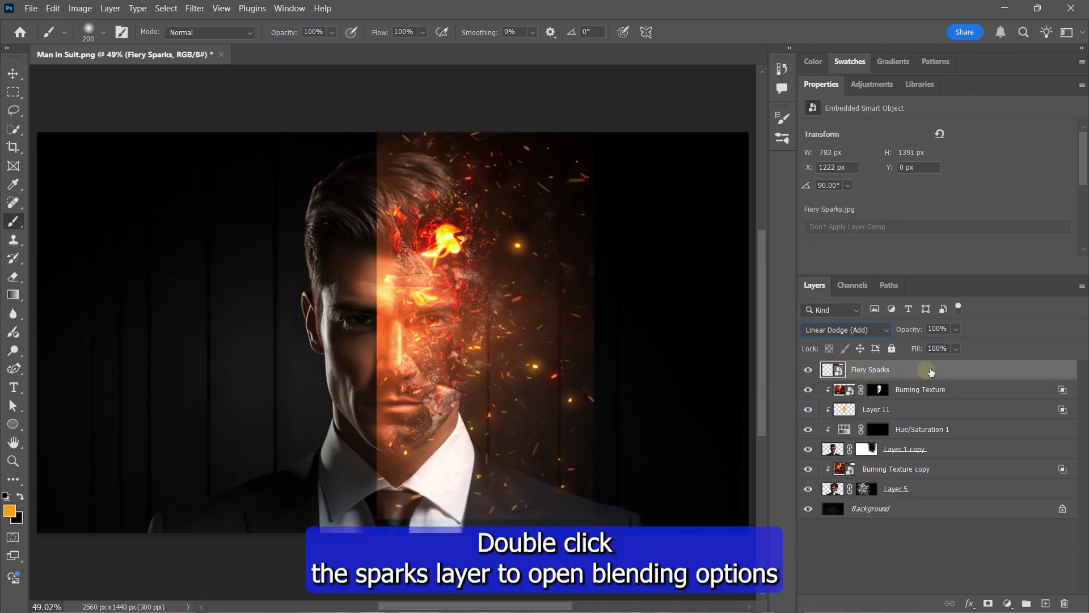
{"action": "double_click", "coordinate": [916, 369]}
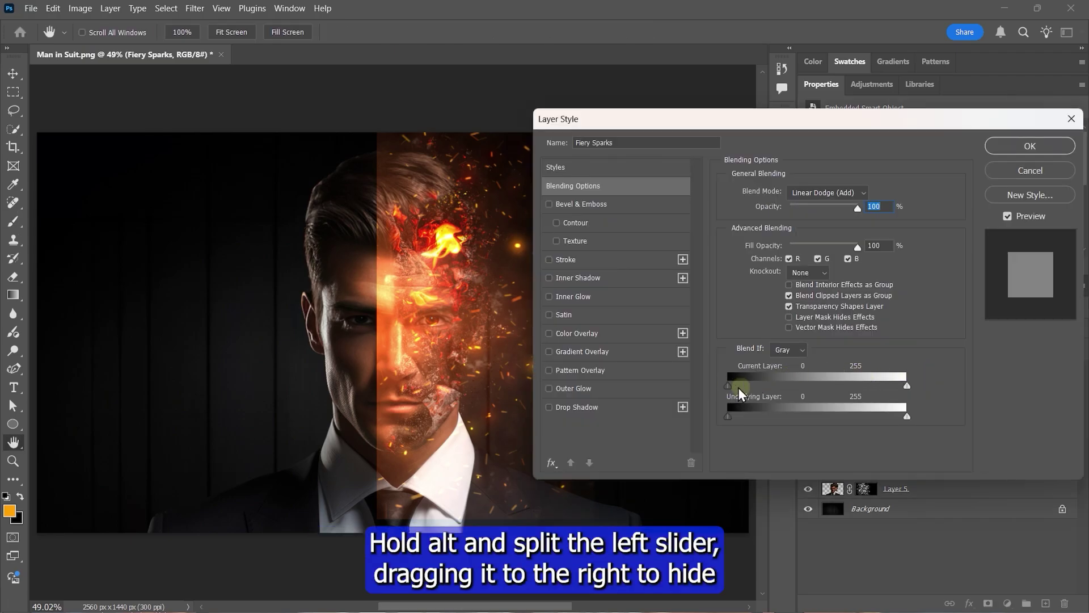
{"action": "left_click_drag", "start_coordinate": [743, 388], "coordinate": [845, 383]}
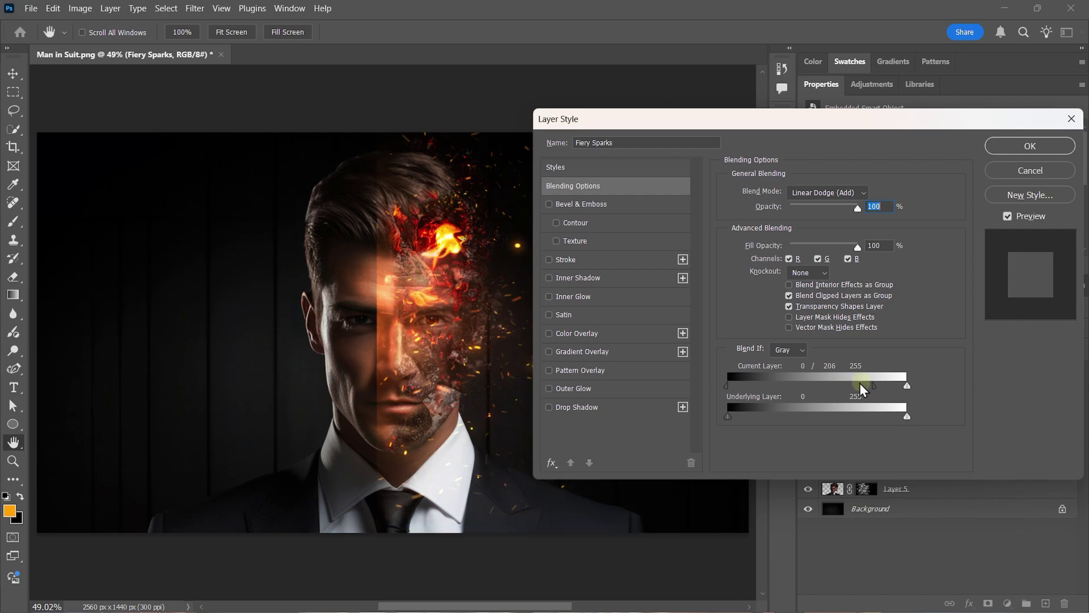
{"action": "left_click", "coordinate": [1030, 146]}
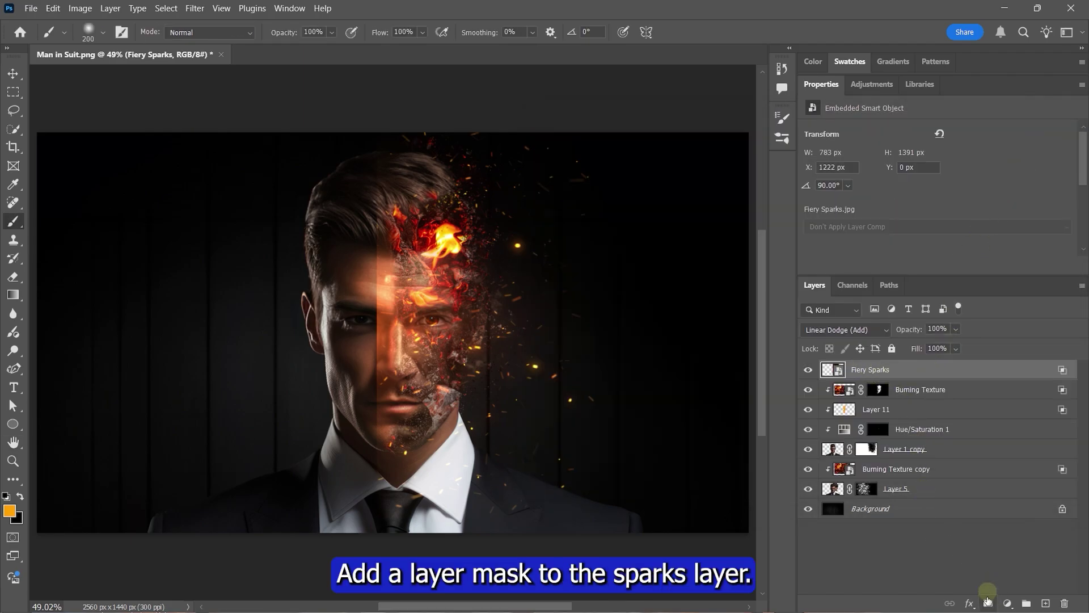
- Mask Fiery Sparks and paint black at brush size 150 over the jaw and collar sparks
{"action": "left_click", "coordinate": [988, 602]}
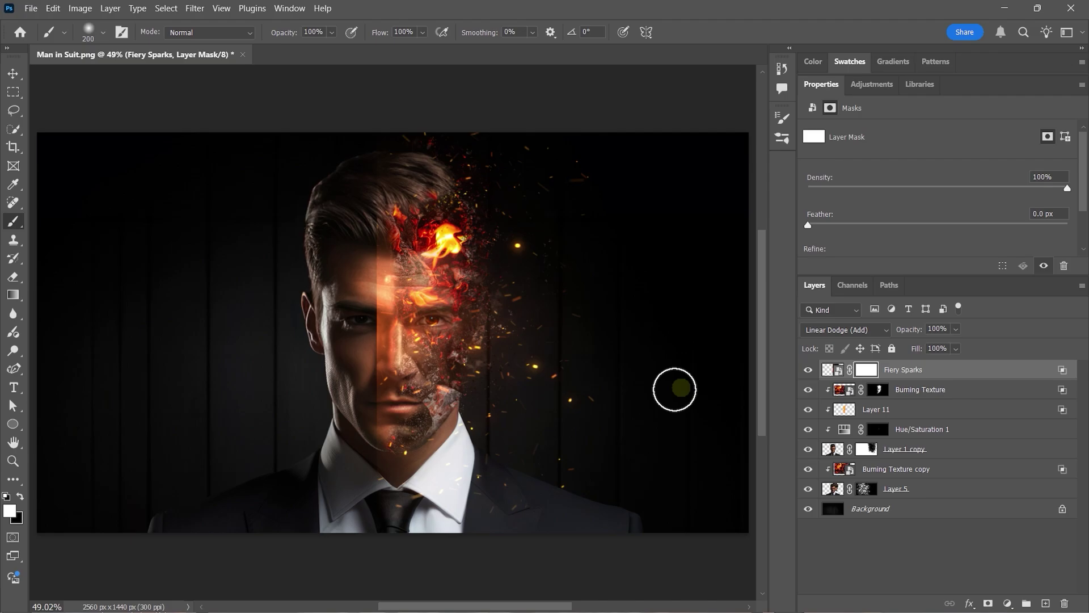
{"action": "key", "text": "bracketleft"}
{"action": "key", "text": "bracketleft"}
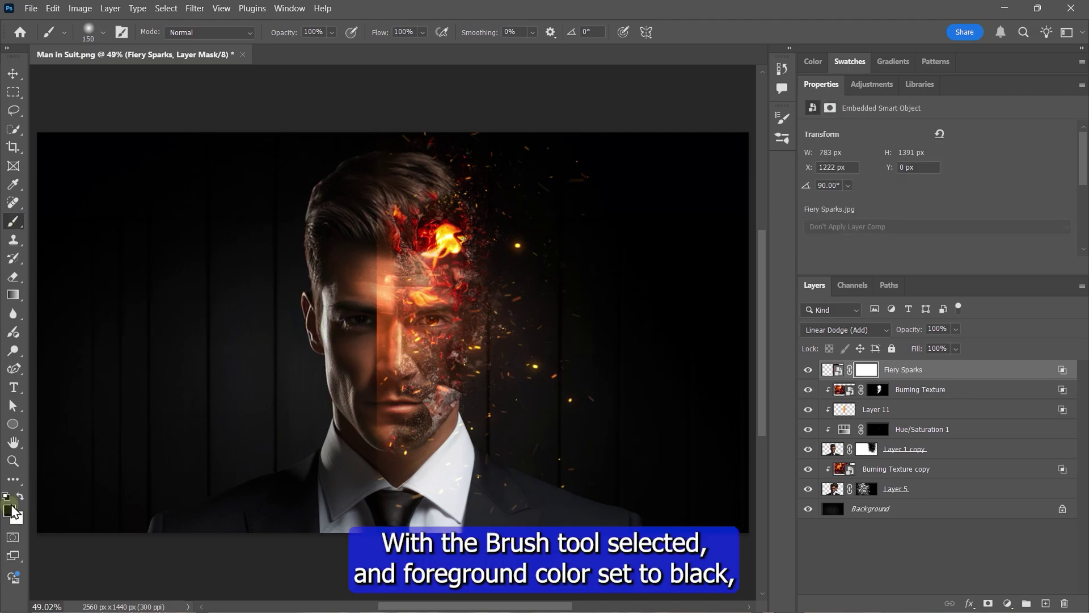
{"action": "key", "text": "x"}
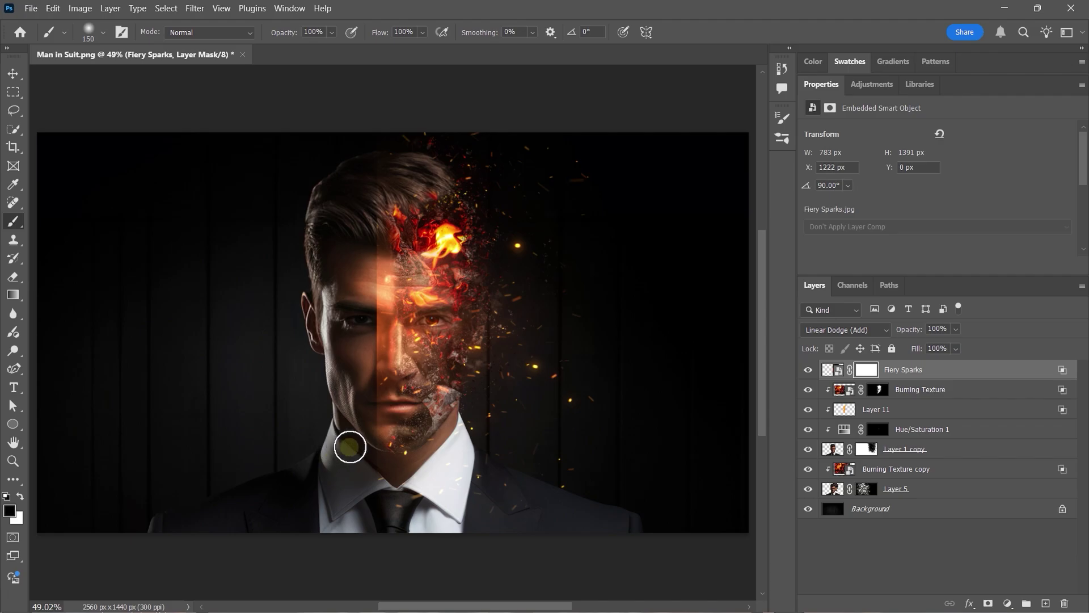
{"action": "mouse_move", "coordinate": [350, 447]}
{"action": "left_mouse_down"}
{"action": "mouse_move", "coordinate": [364, 444]}
{"action": "mouse_move", "coordinate": [371, 389]}
{"action": "mouse_move", "coordinate": [369, 429]}
{"action": "mouse_move", "coordinate": [367, 363]}
{"action": "mouse_move", "coordinate": [367, 469]}
{"action": "mouse_move", "coordinate": [367, 294]}
{"action": "mouse_move", "coordinate": [365, 304]}
{"action": "left_mouse_up"}
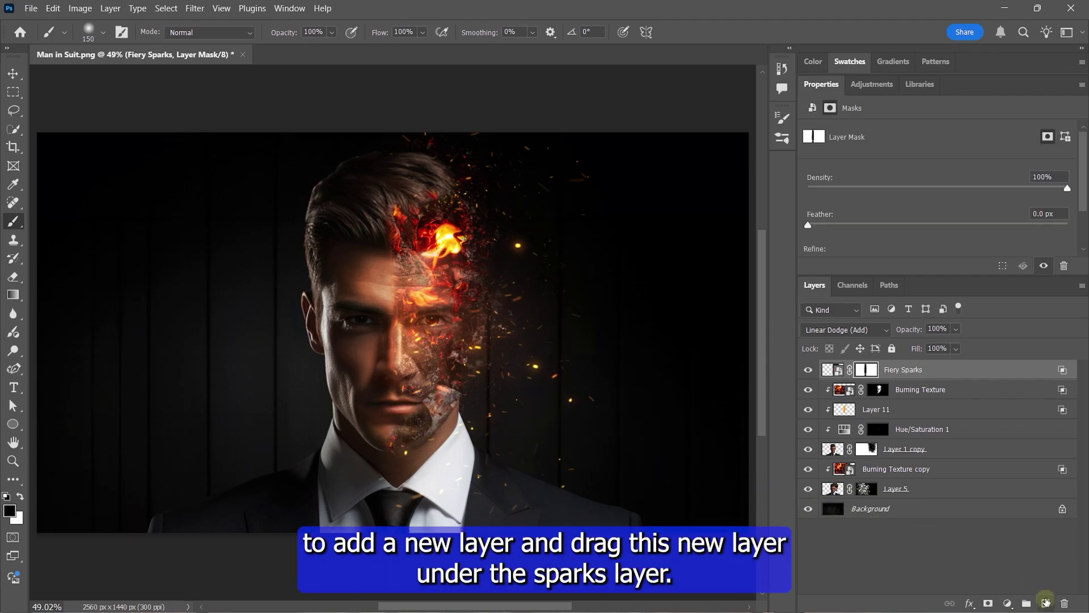
- Add Layer 12 beneath Fiery Sparks in Soft Light blending at 25% opacity
{"action": "left_click", "coordinate": [1046, 601]}
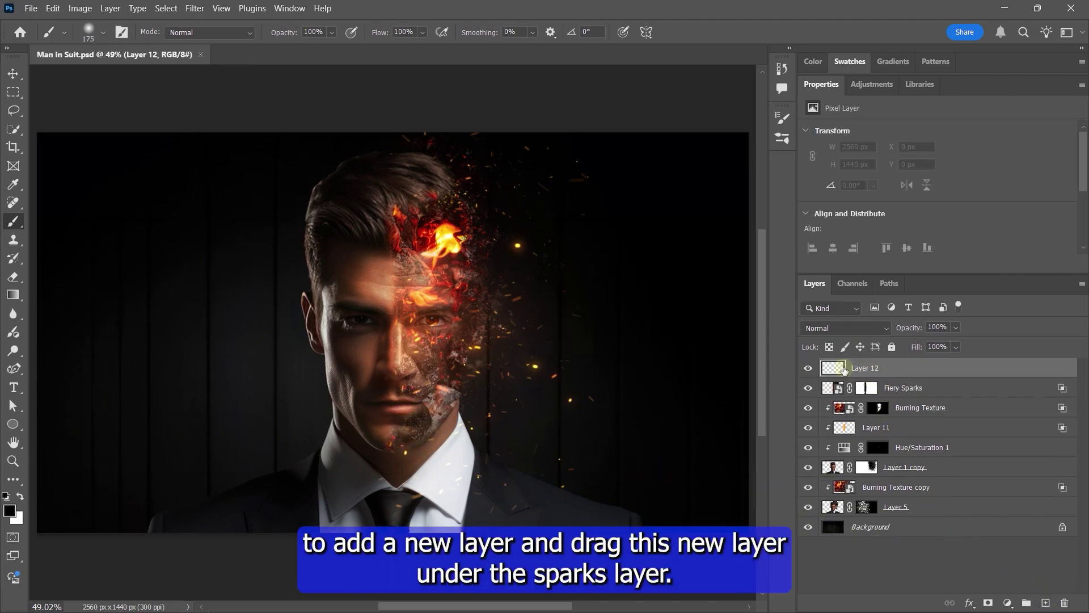
{"action": "left_click_drag", "start_coordinate": [872, 371], "coordinate": [878, 397]}
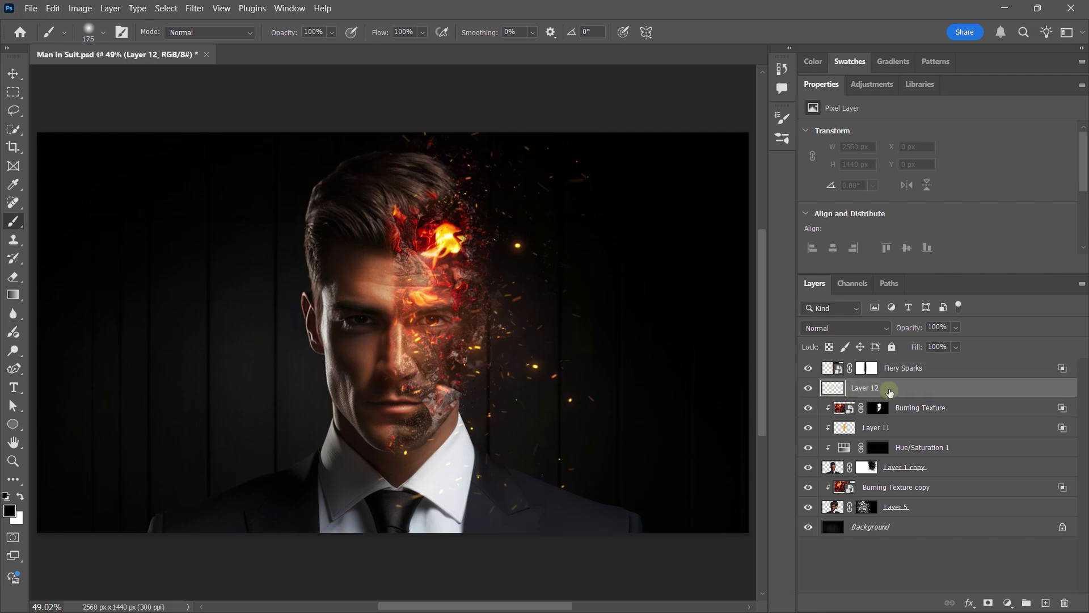
{"action": "left_click", "coordinate": [861, 329]}
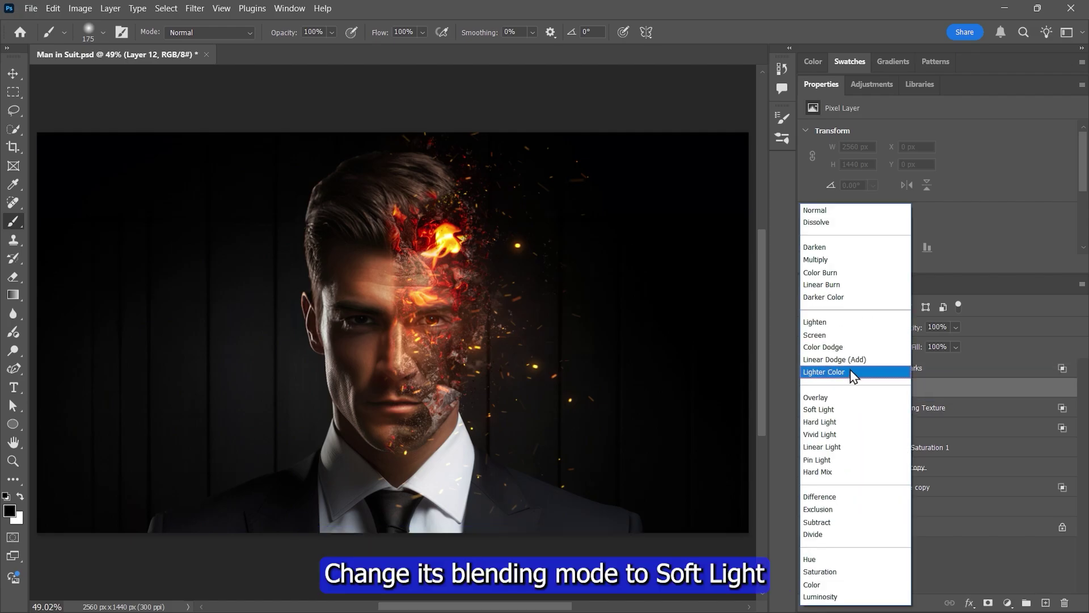
{"action": "left_click", "coordinate": [823, 409]}
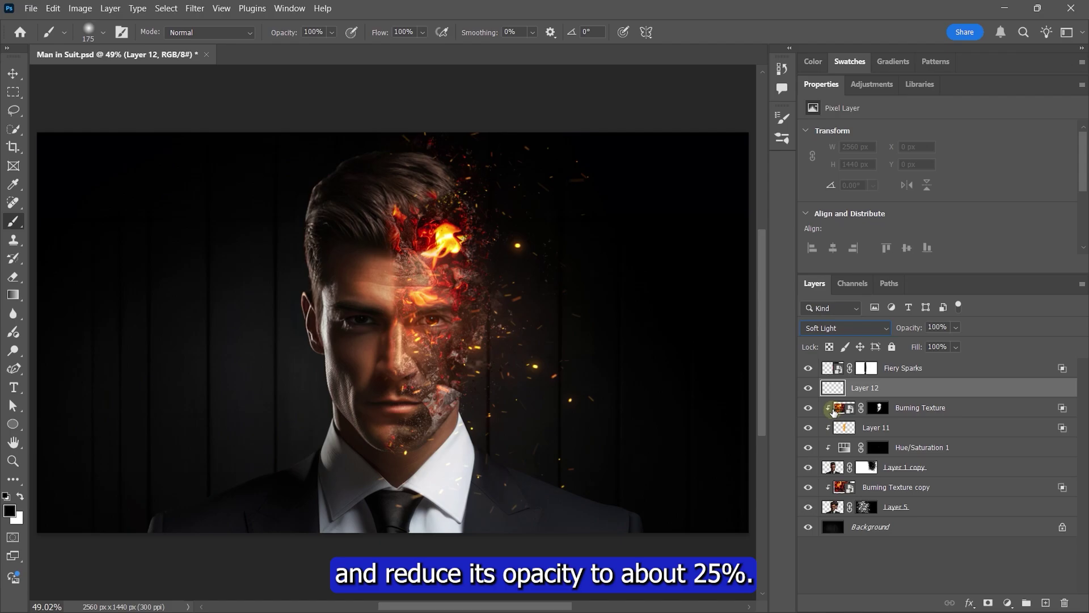
{"action": "left_click_drag", "start_coordinate": [956, 327], "coordinate": [936, 347]}
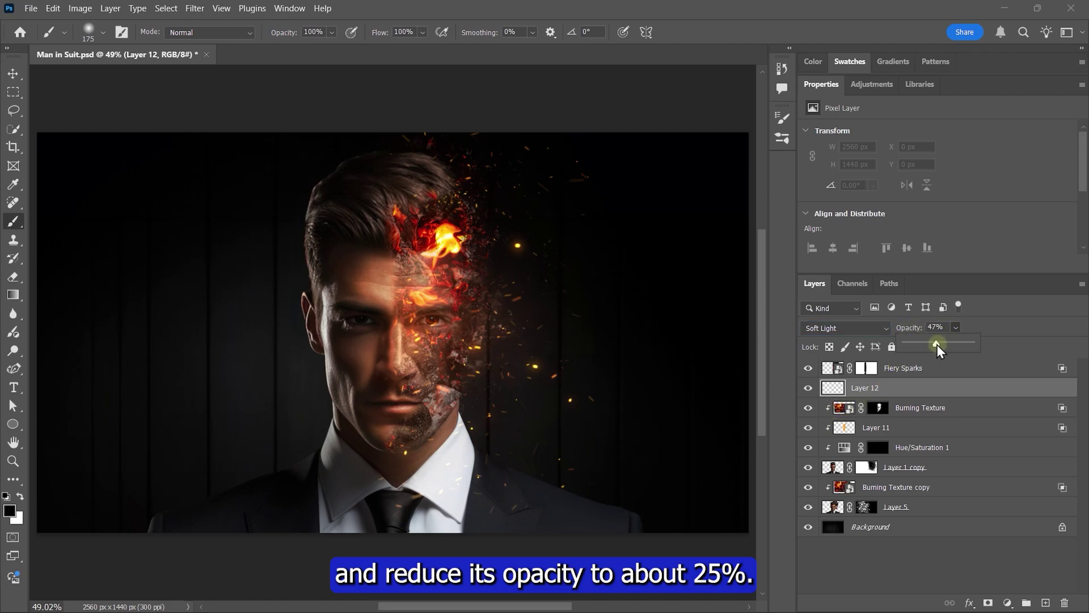
{"action": "left_click", "coordinate": [921, 326]}
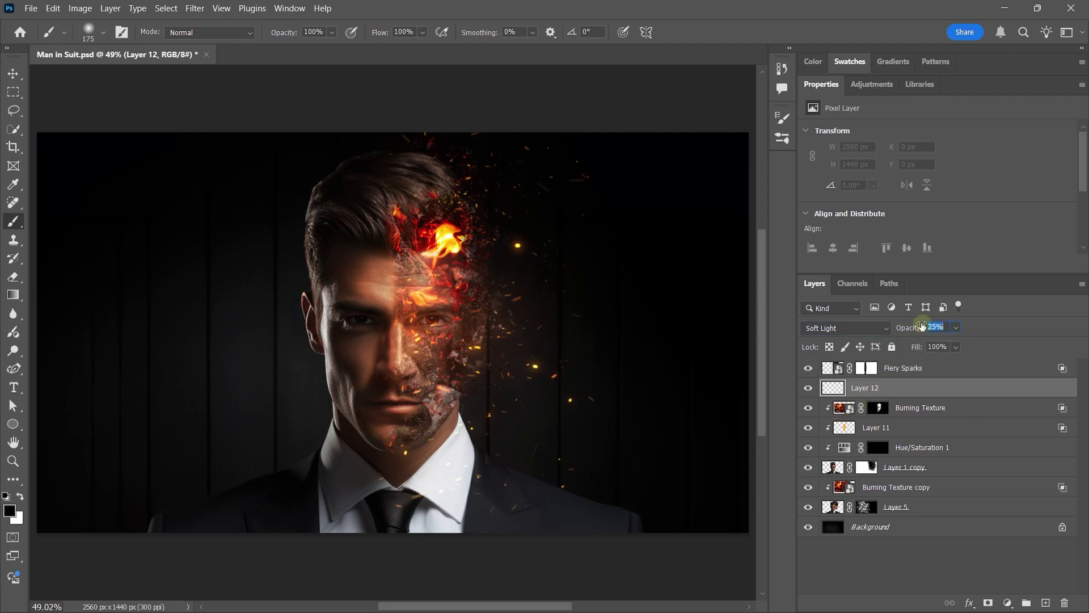
{"action": "key", "text": "Return"}
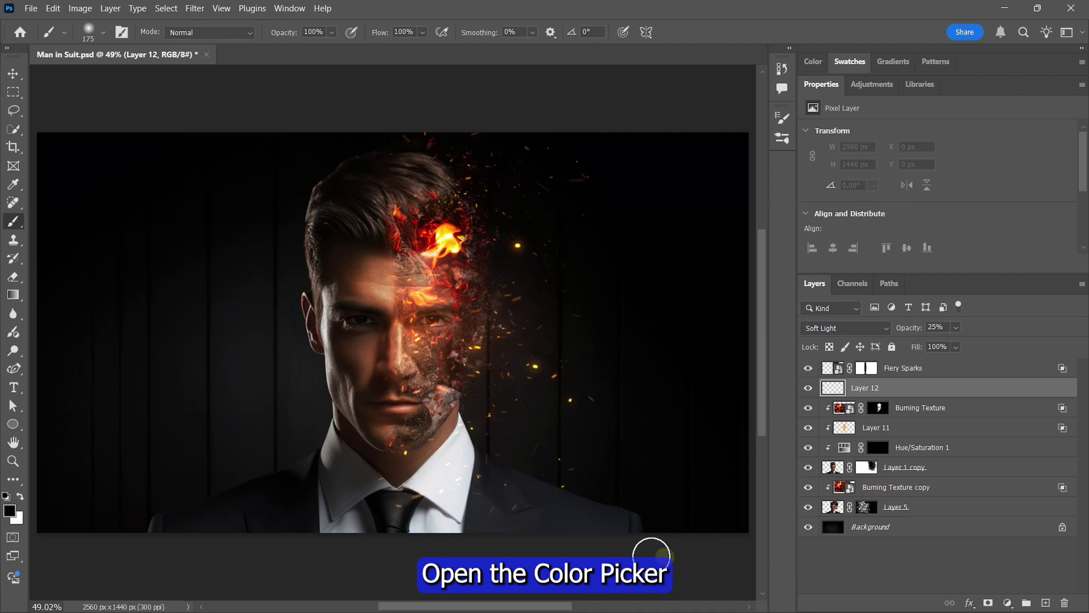
- Brush a bright orange-yellow glow around the burning cheek and neck
{"action": "left_click", "coordinate": [11, 509]}
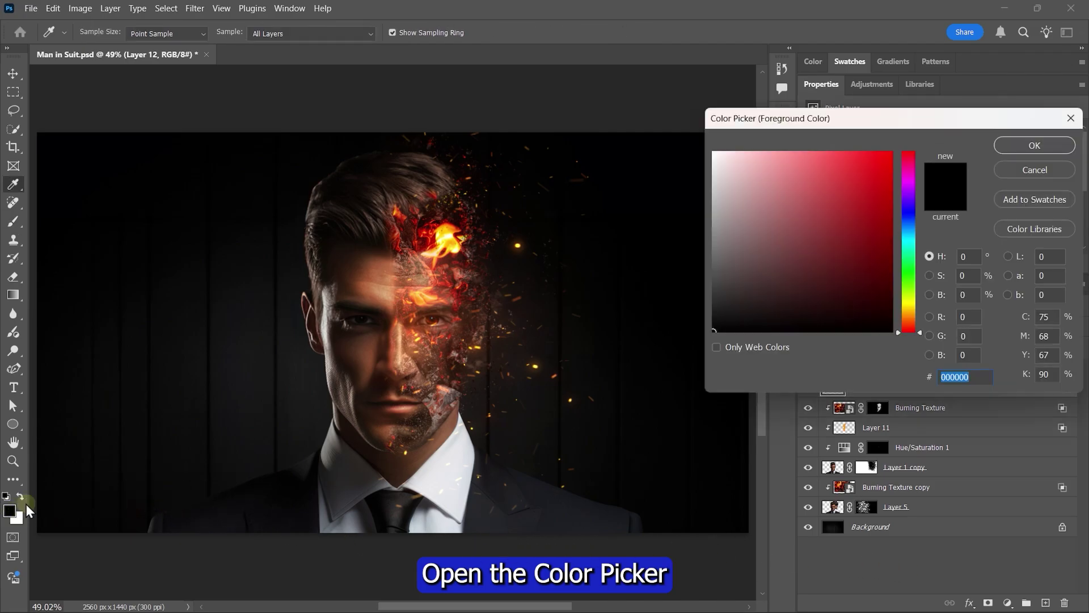
{"action": "left_click", "coordinate": [908, 315]}
{"action": "left_click", "coordinate": [892, 153]}
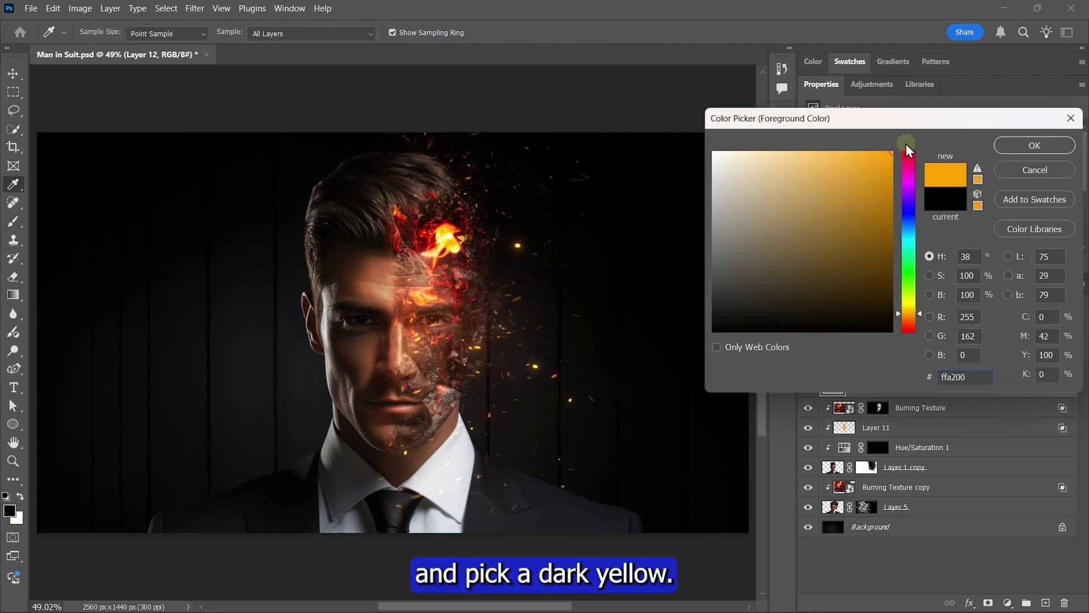
{"action": "left_click", "coordinate": [1034, 144]}
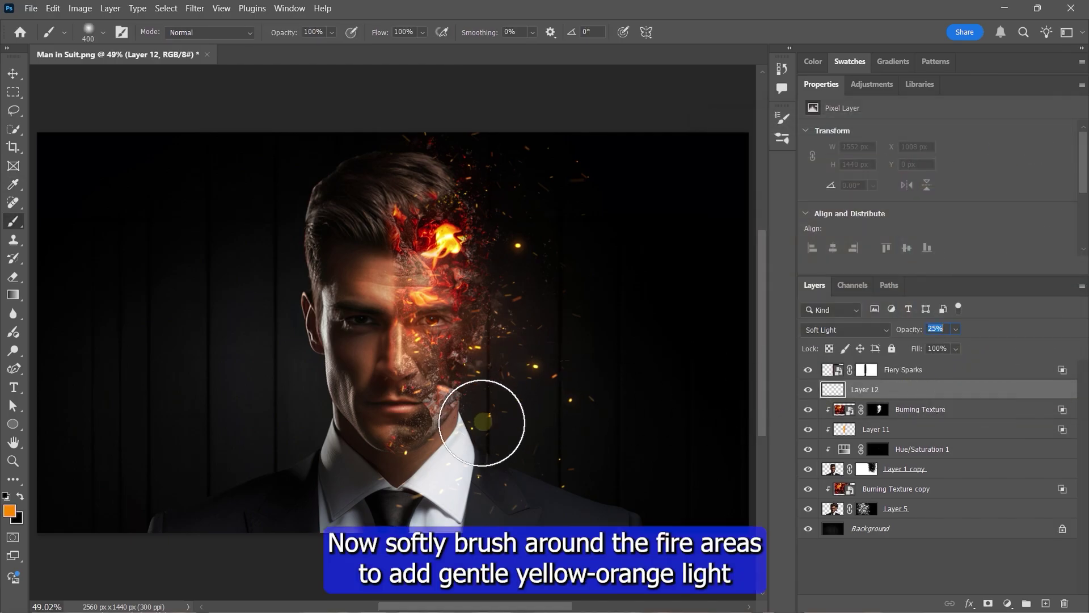
{"action": "mouse_move", "coordinate": [465, 422]}
{"action": "left_mouse_down"}
{"action": "mouse_move", "coordinate": [437, 389]}
{"action": "mouse_move", "coordinate": [429, 319]}
{"action": "mouse_move", "coordinate": [406, 324]}
{"action": "mouse_move", "coordinate": [423, 187]}
{"action": "mouse_move", "coordinate": [469, 182]}
{"action": "mouse_move", "coordinate": [504, 314]}
{"action": "mouse_move", "coordinate": [508, 175]}
{"action": "mouse_move", "coordinate": [426, 177]}
{"action": "mouse_move", "coordinate": [533, 163]}
{"action": "mouse_move", "coordinate": [561, 226]}
{"action": "mouse_move", "coordinate": [499, 503]}
{"action": "mouse_move", "coordinate": [437, 280]}
{"action": "mouse_move", "coordinate": [433, 341]}
{"action": "mouse_move", "coordinate": [558, 236]}
{"action": "left_mouse_up"}
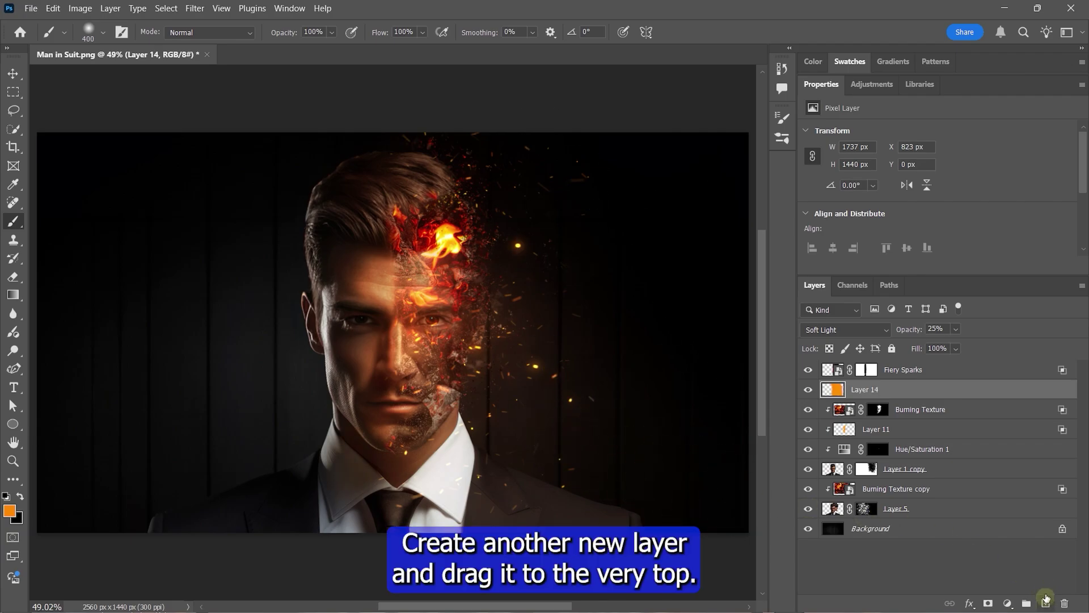
- Add Layer 15 at the top of the stack in Overlay mode with 40% opacity and fill
{"action": "left_click", "coordinate": [1045, 604]}
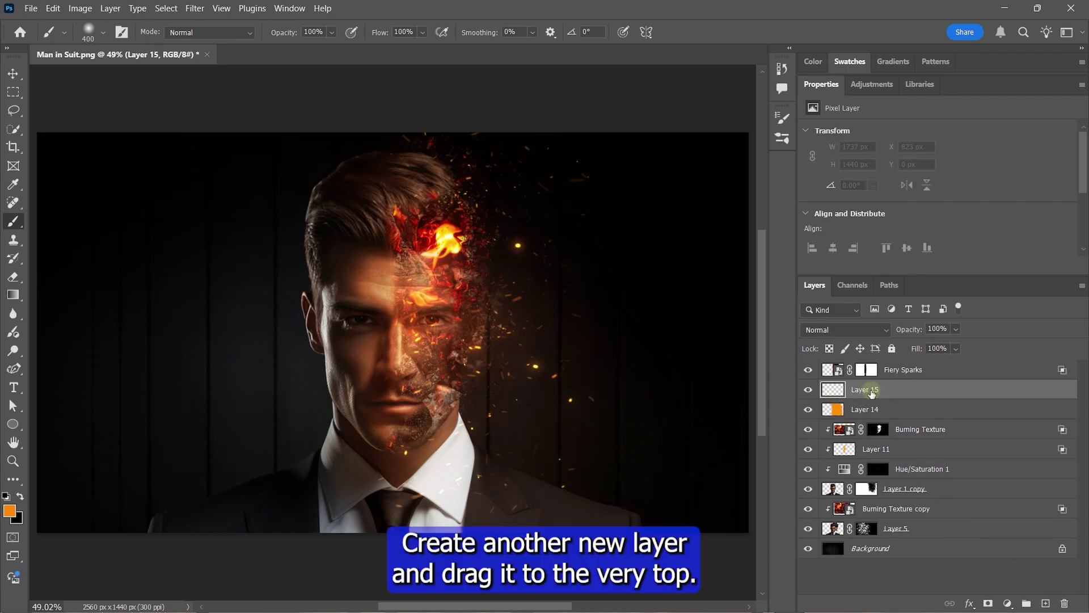
{"action": "left_click_drag", "start_coordinate": [870, 392], "coordinate": [890, 375]}
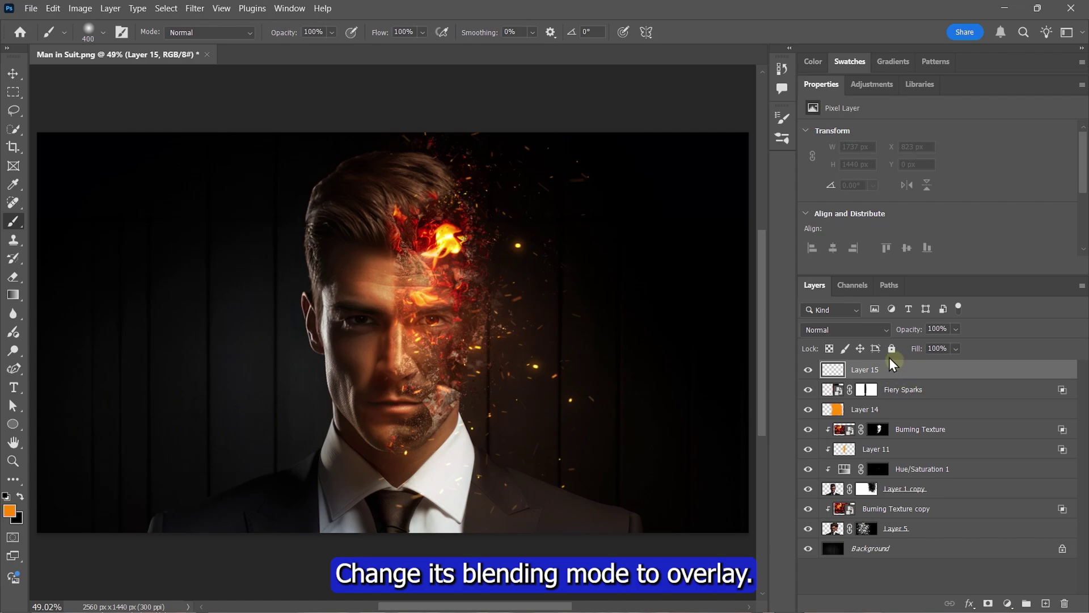
{"action": "left_click", "coordinate": [846, 329]}
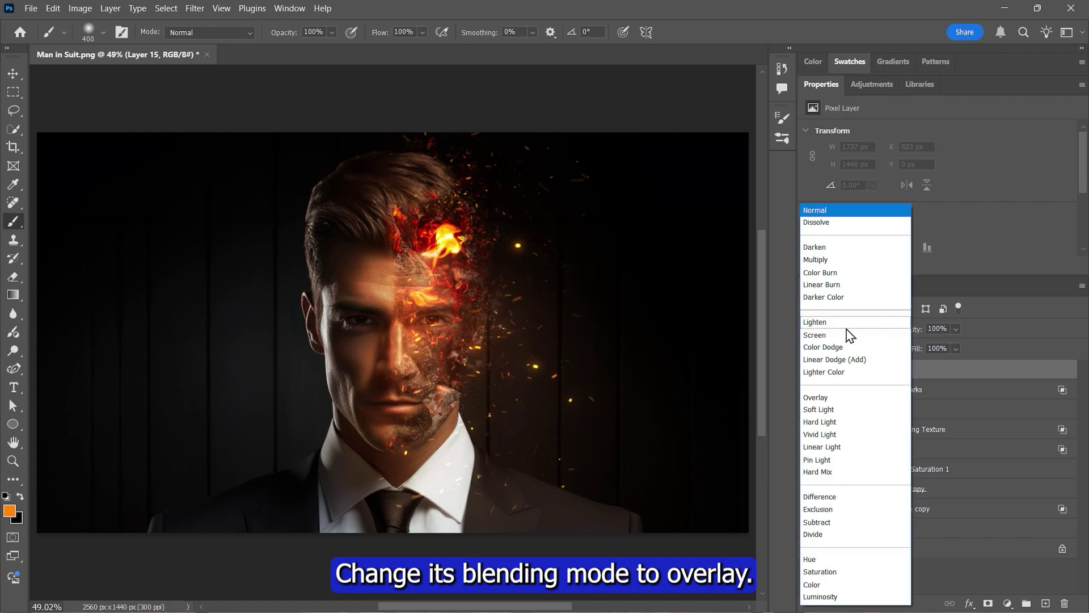
{"action": "left_click", "coordinate": [822, 401]}
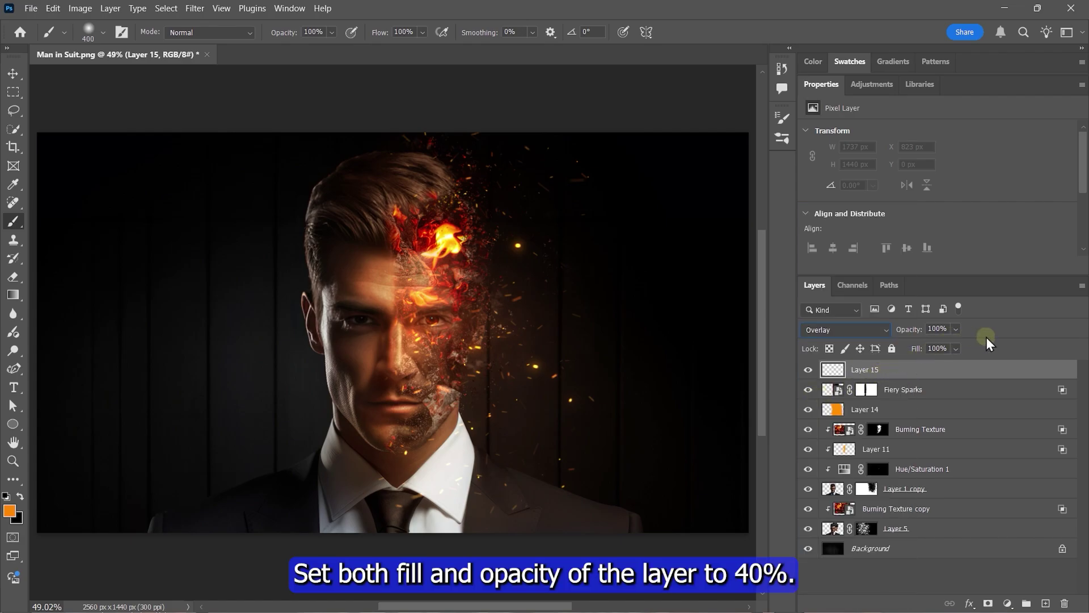
{"action": "left_click_drag", "start_coordinate": [936, 345], "coordinate": [931, 362]}
{"action": "left_click", "coordinate": [958, 329]}
{"action": "left_click", "coordinate": [956, 348]}
{"action": "left_click", "coordinate": [955, 348]}
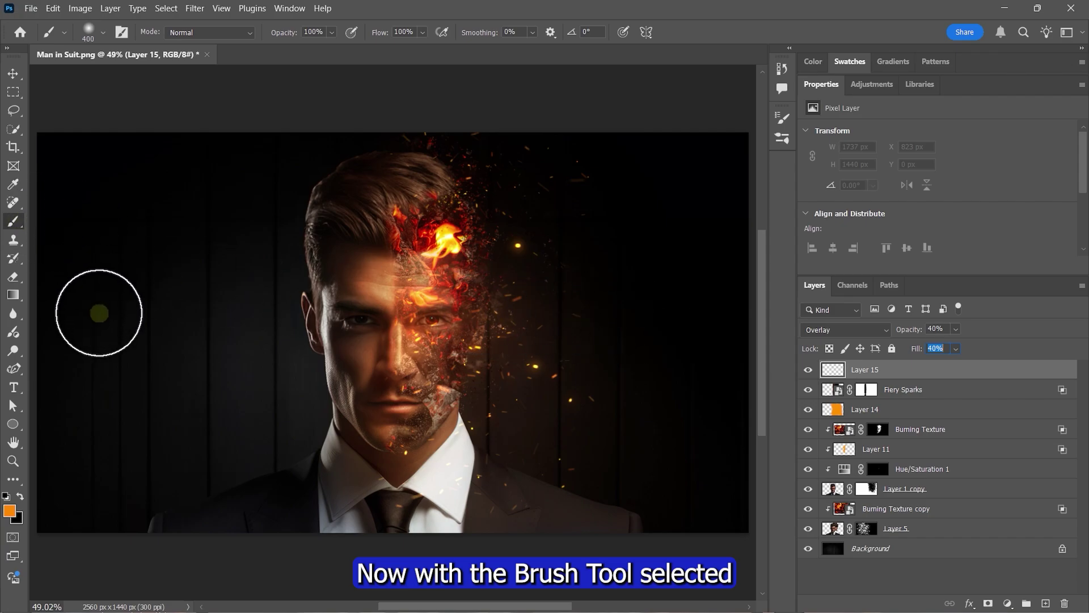
- Paint white highlights across the fiery face and hair
{"action": "left_click", "coordinate": [6, 497]}
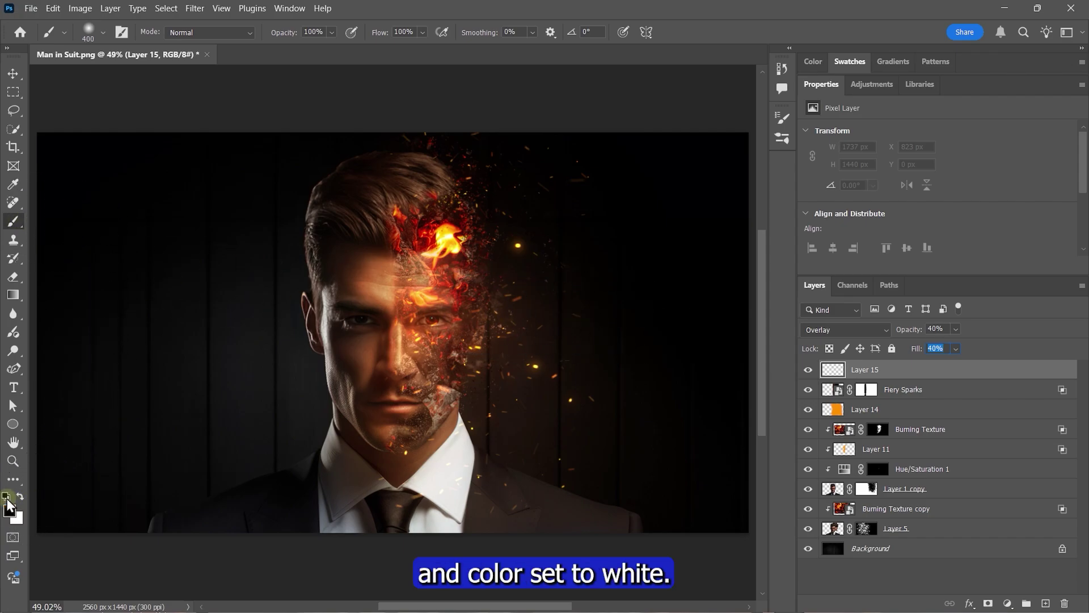
{"action": "left_click", "coordinate": [21, 496]}
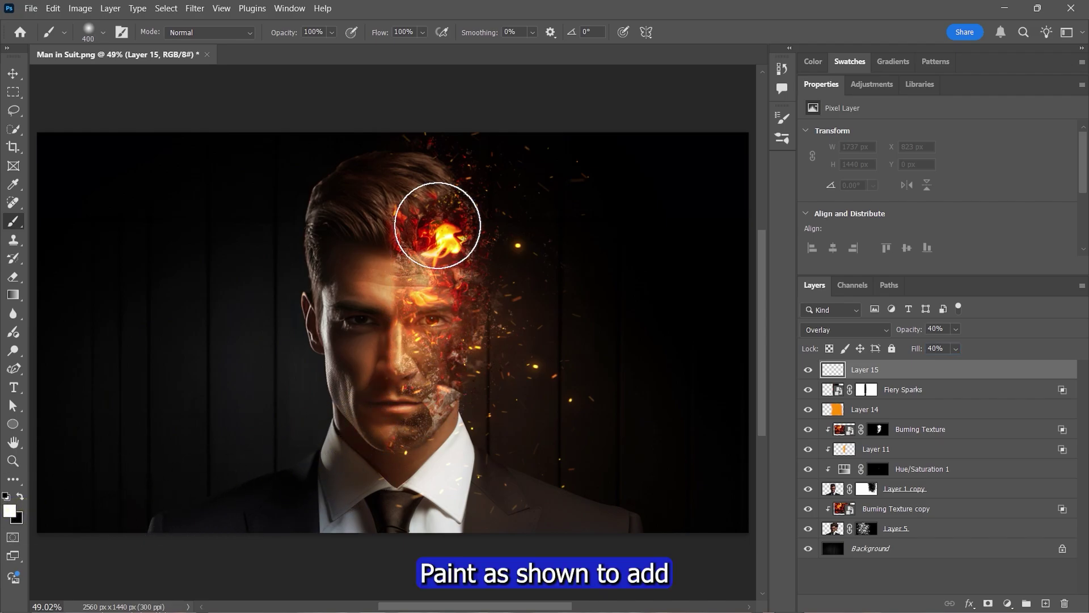
{"action": "mouse_move", "coordinate": [438, 225]}
{"action": "left_mouse_down"}
{"action": "mouse_move", "coordinate": [486, 382]}
{"action": "mouse_move", "coordinate": [547, 243]}
{"action": "left_mouse_up"}
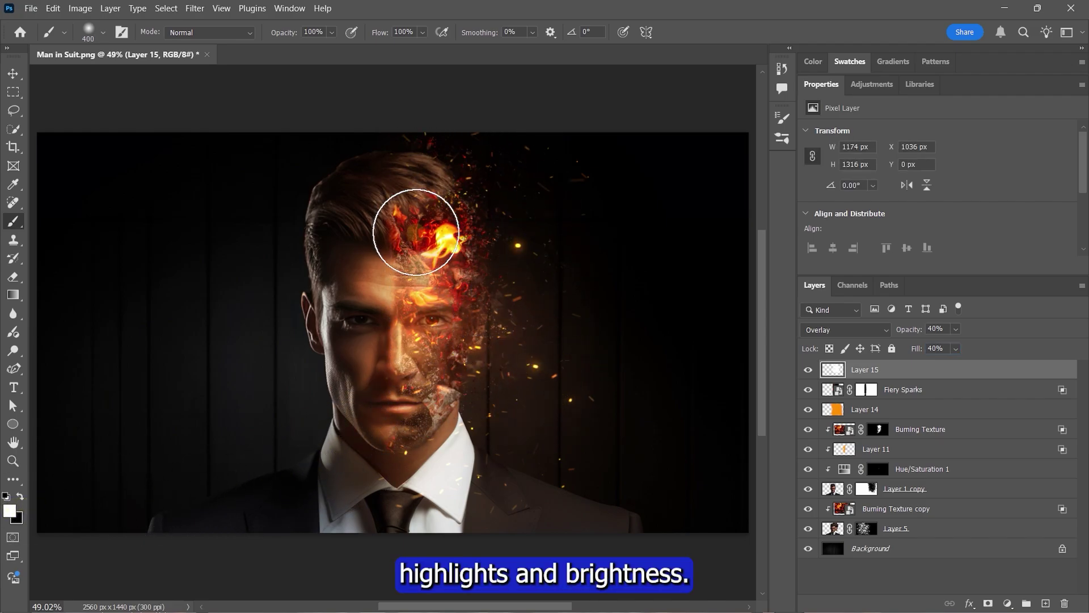
{"action": "mouse_move", "coordinate": [415, 232]}
{"action": "left_mouse_down"}
{"action": "mouse_move", "coordinate": [394, 486]}
{"action": "mouse_move", "coordinate": [559, 365]}
{"action": "mouse_move", "coordinate": [384, 315]}
{"action": "mouse_move", "coordinate": [458, 151]}
{"action": "left_mouse_up"}
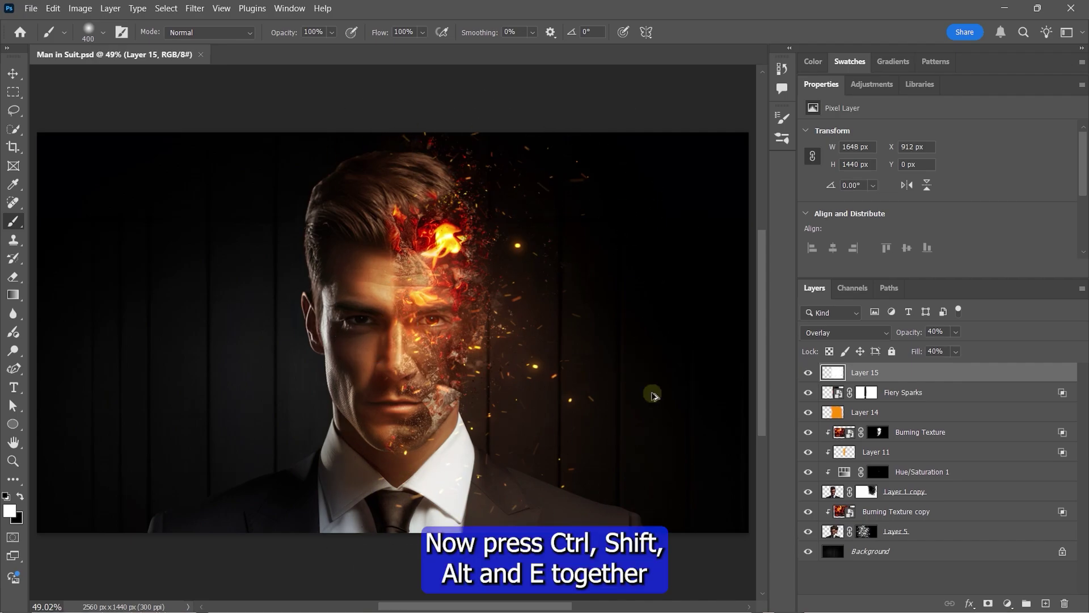
- Stamp all visible layers into a new Layer 16 with Ctrl+Shift+Alt+E, then bring up the Filter menu
{"action": "key", "text": "ctrl+shift+alt+e"}
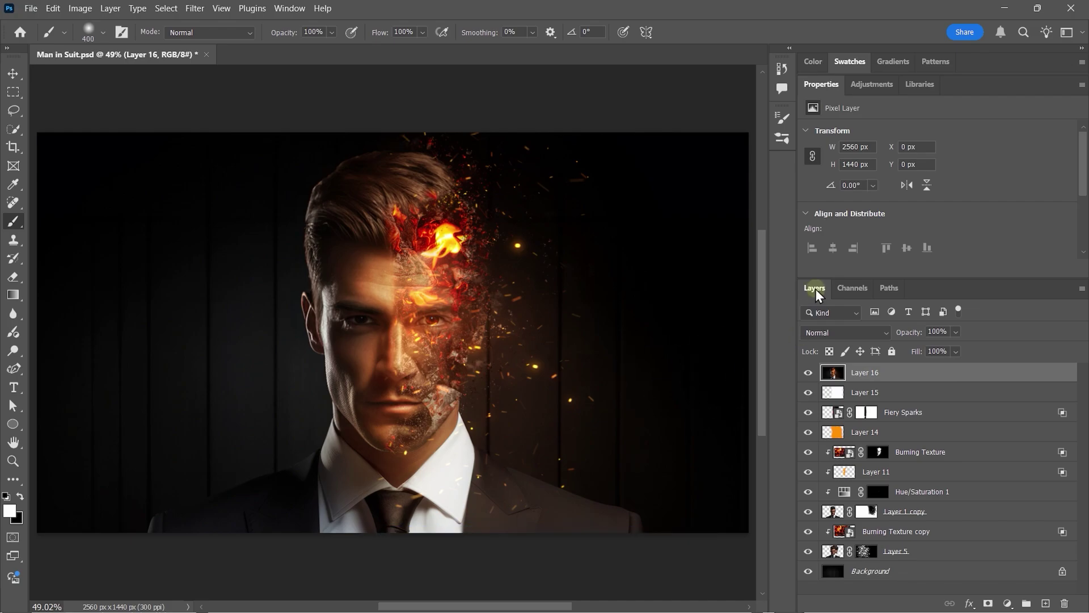
{"action": "left_click_drag", "start_coordinate": [817, 279], "coordinate": [818, 250]}
{"action": "left_click", "coordinate": [194, 8]}
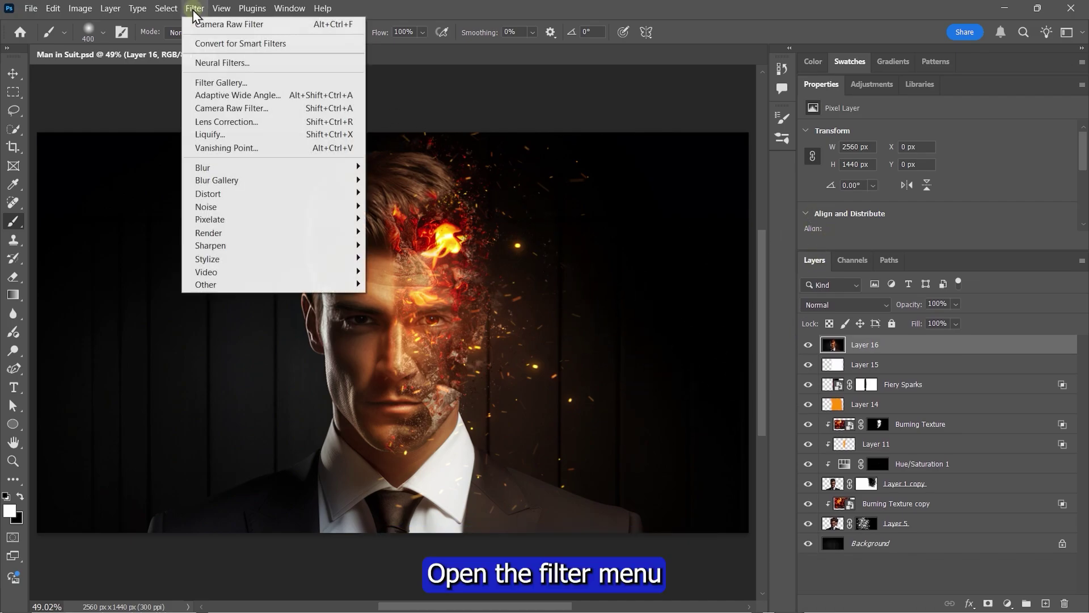
- Apply Camera Raw Filter to Layer 16 with Contrast +15 and Texture, Clarity, Dehaze each +10
{"action": "left_click", "coordinate": [233, 108]}
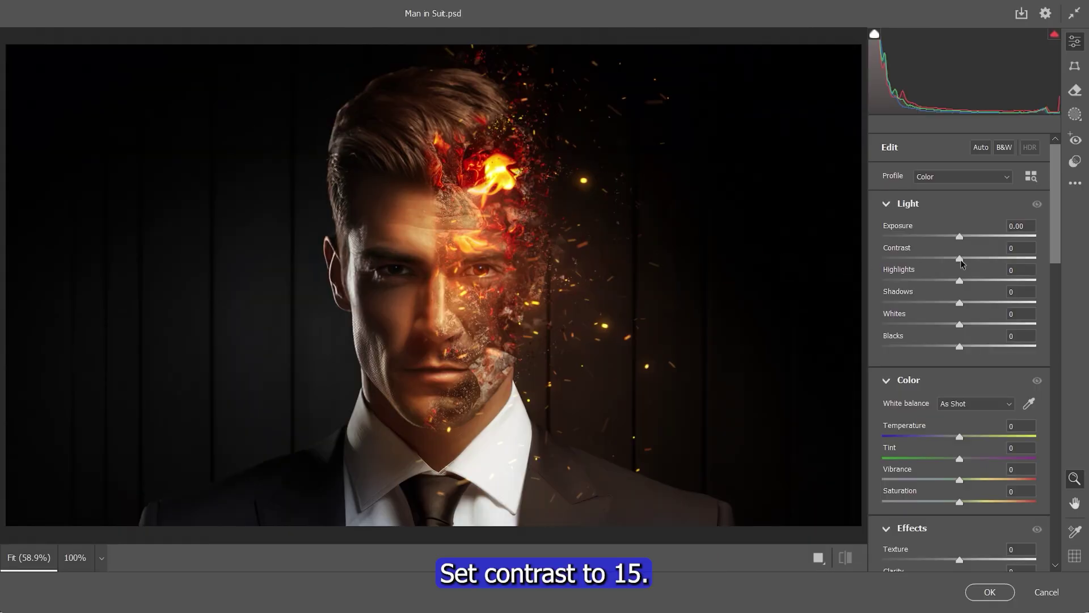
{"action": "scroll", "coordinate": [914, 260], "scroll_direction": "down", "scroll_amount": 4}
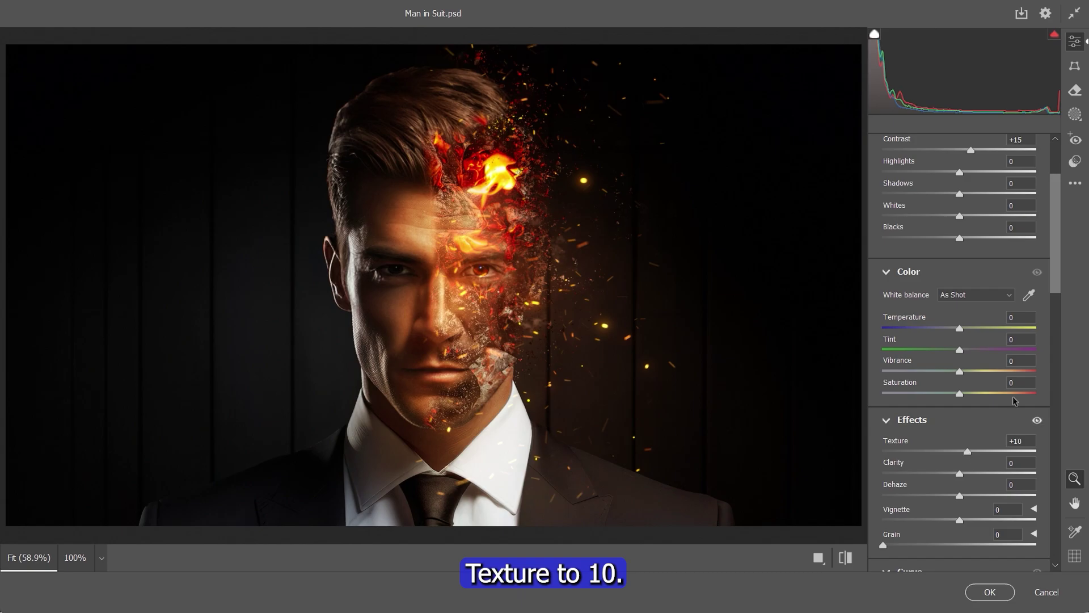
{"action": "scroll", "coordinate": [999, 399], "scroll_direction": "down", "scroll_amount": 3}
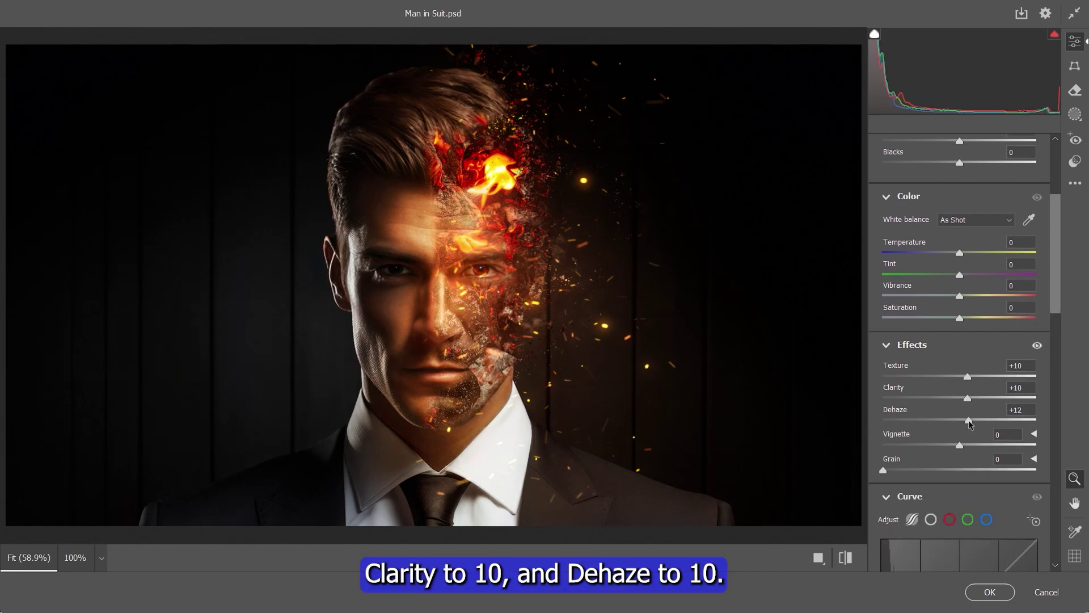
{"action": "left_click_drag", "start_coordinate": [970, 423], "coordinate": [967, 420]}
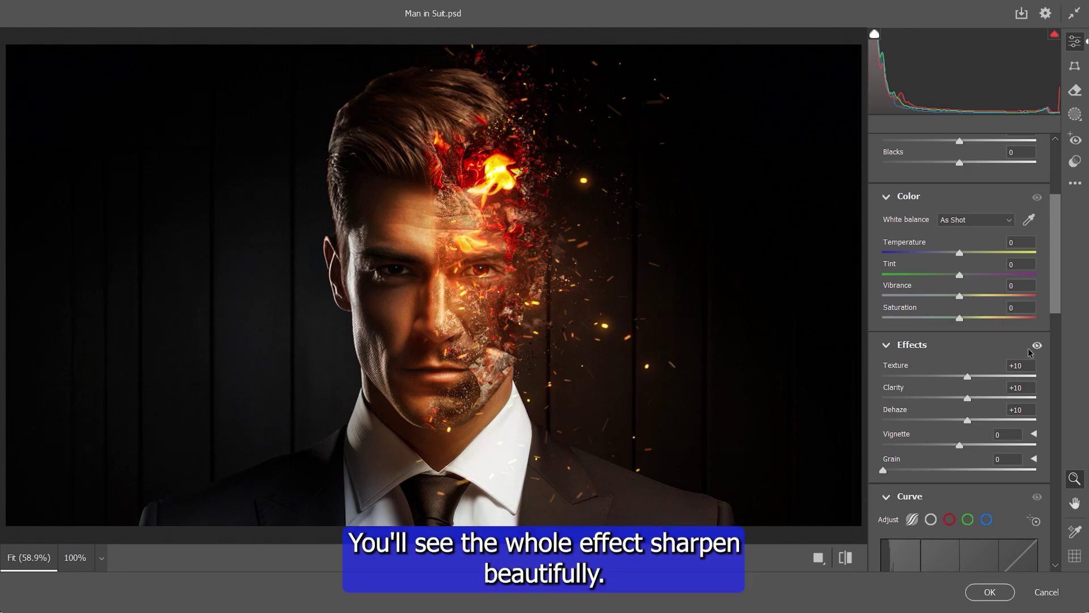
{"action": "scroll", "coordinate": [1048, 290], "scroll_direction": "up", "scroll_amount": 5}
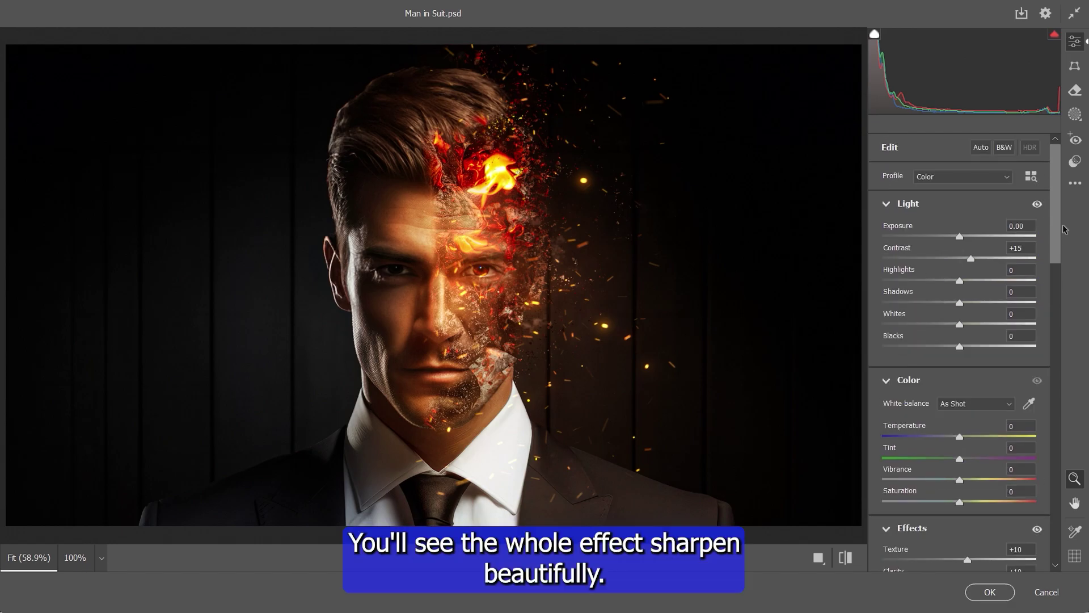
{"action": "scroll", "coordinate": [987, 397], "scroll_direction": "down", "scroll_amount": 5}
{"action": "scroll", "coordinate": [989, 454], "scroll_direction": "up", "scroll_amount": 1}
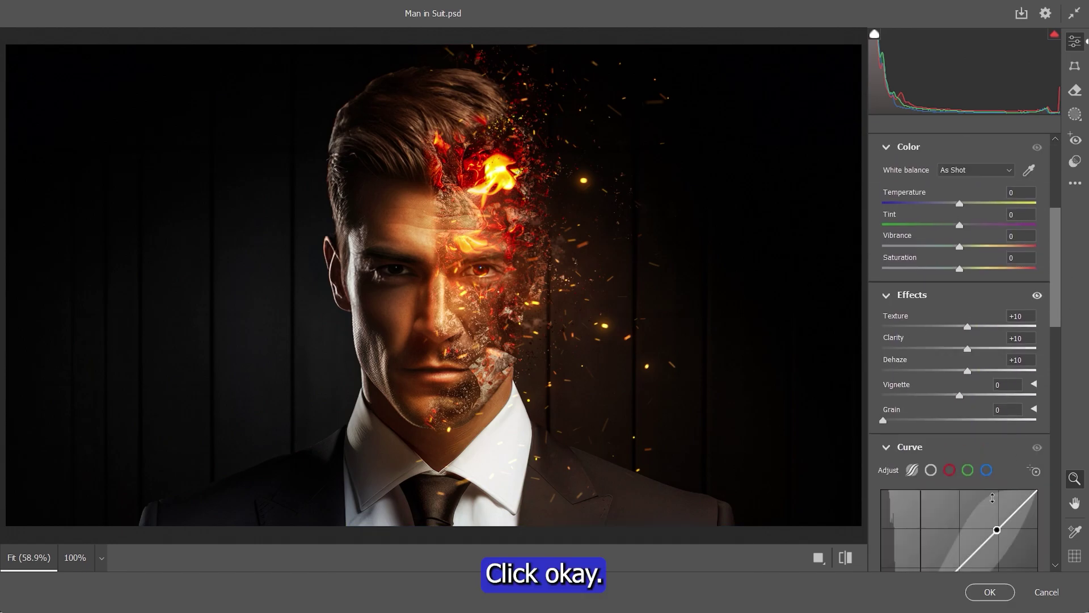
{"action": "left_click", "coordinate": [990, 593]}
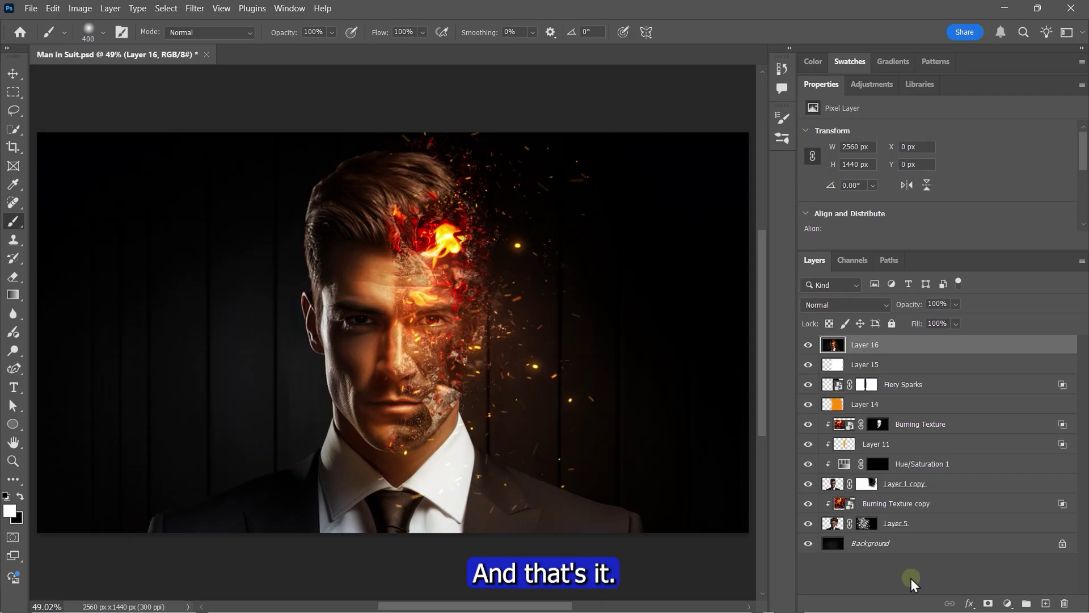